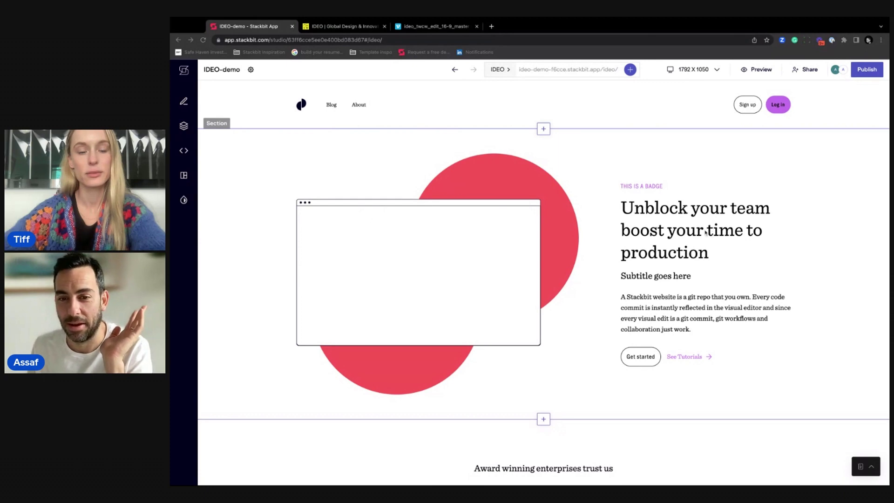
- Open the site's global styles and review the color, text and button settings
left_click(670, 213)
double_click(671, 213)
left_click(671, 213)
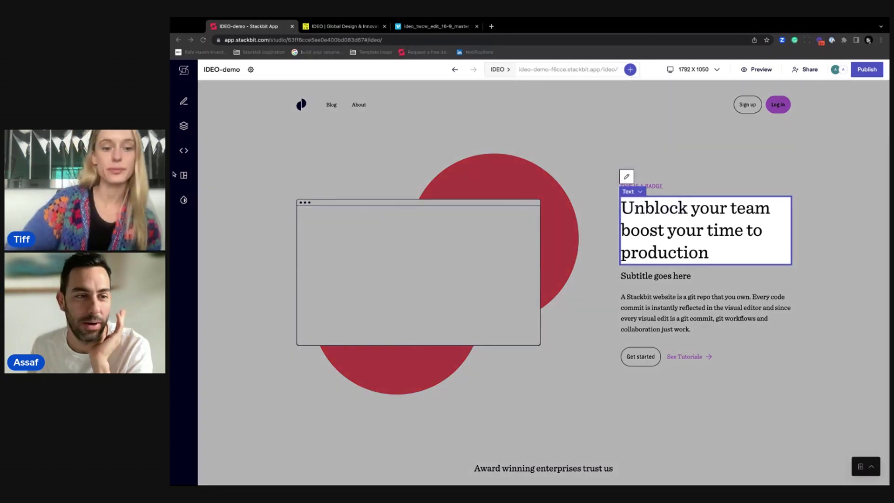
left_click(184, 200)
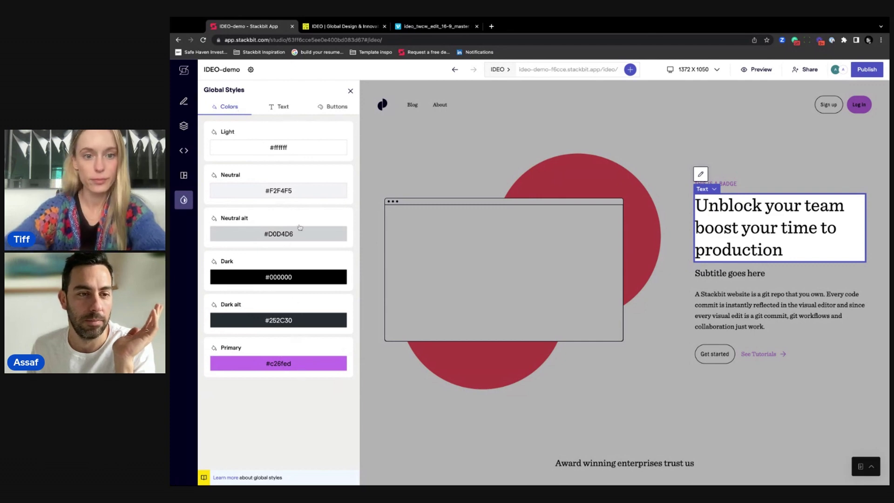
left_click(282, 108)
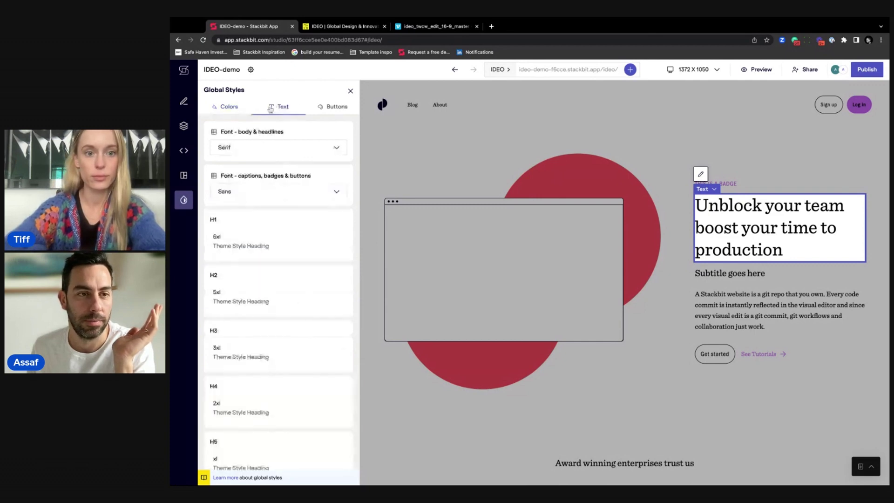
left_click(335, 109)
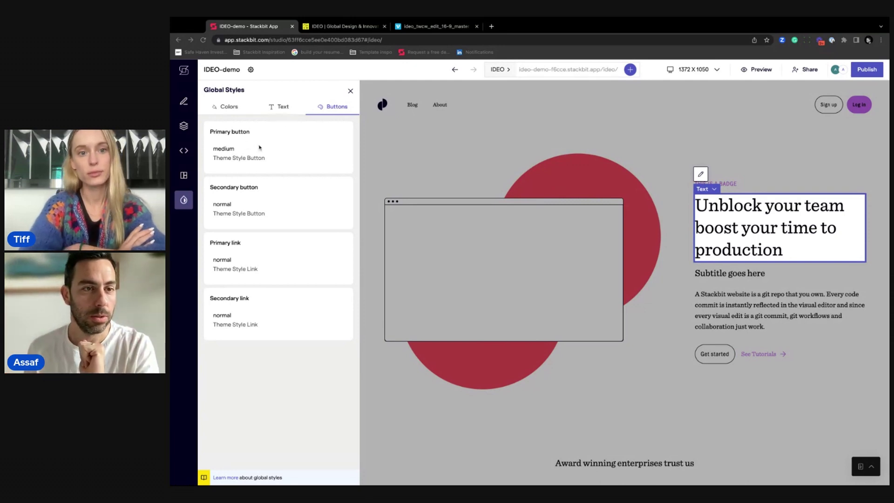
- Choose Sans as the global font for captions, badges and buttons
left_click(279, 106)
left_click(261, 148)
left_click(363, 206)
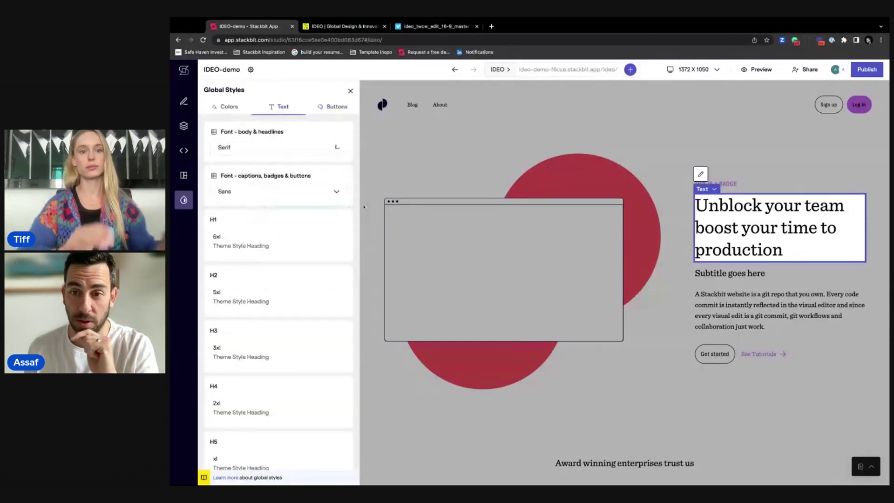
left_click(296, 190)
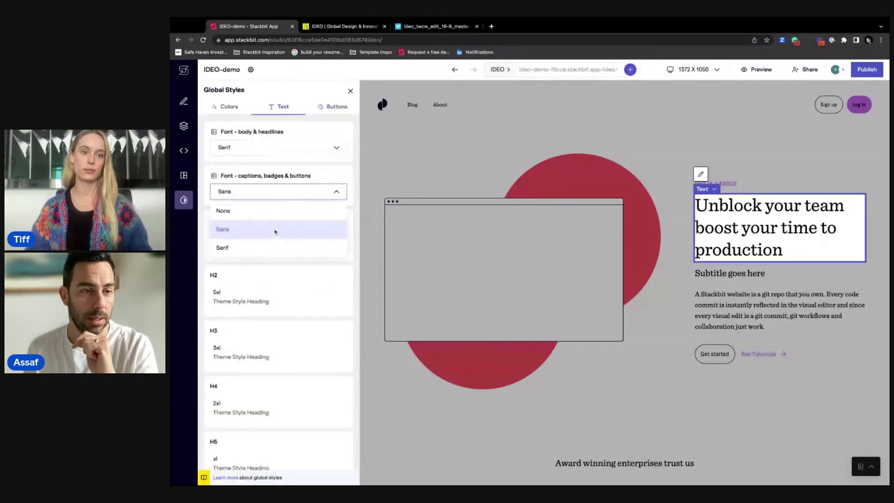
left_click(275, 231)
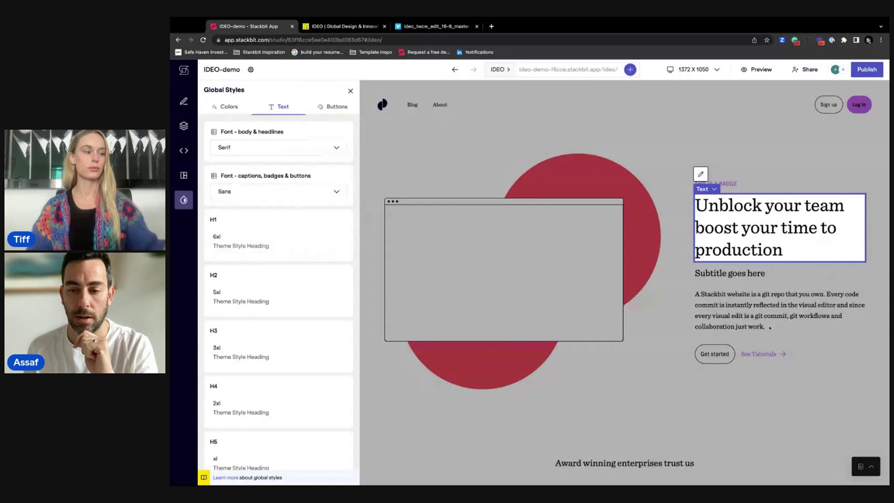
scroll(769, 327, "down", 3)
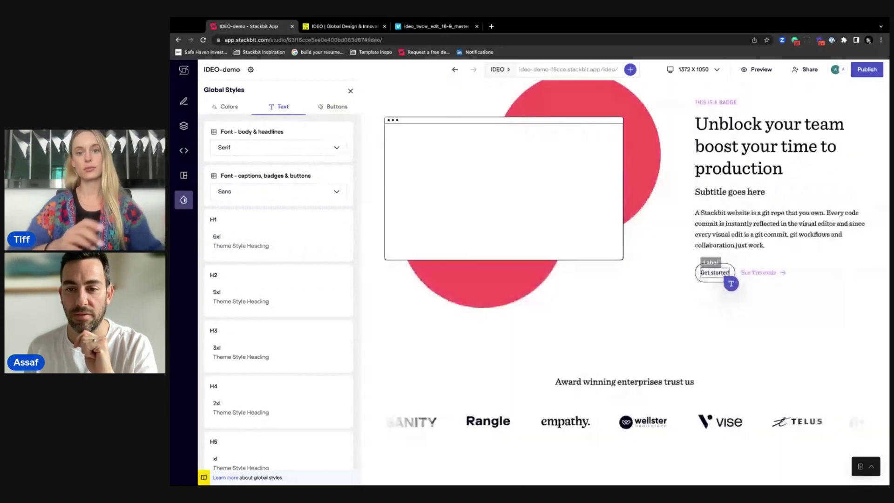
scroll(605, 256, "up", 1)
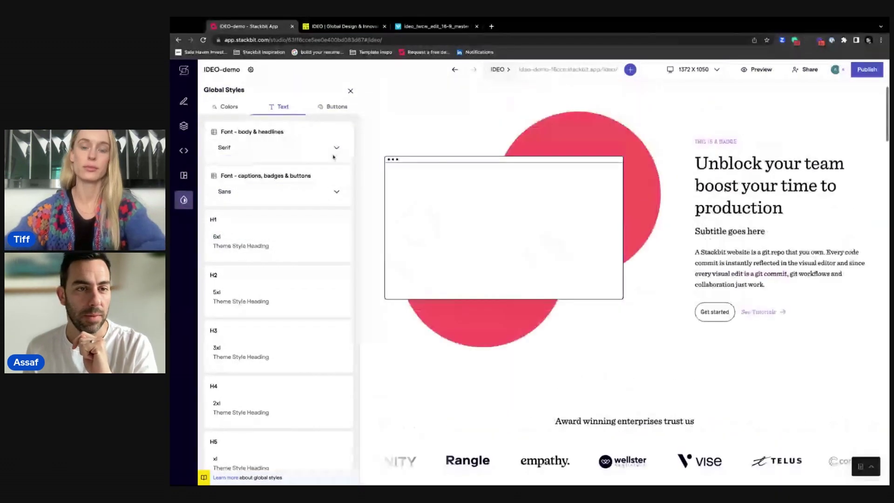
- Switch to the IDEO website and examine the style of its buttons, headings and sections as a reference
left_click(336, 107)
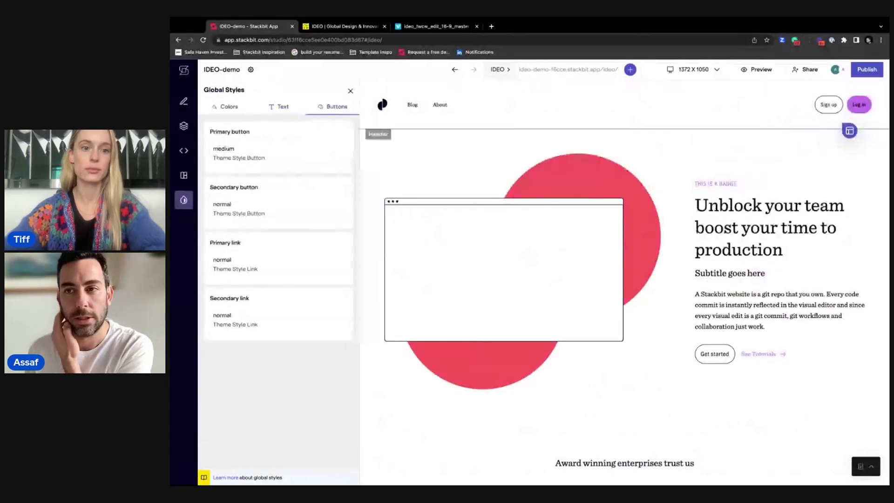
left_click(347, 27)
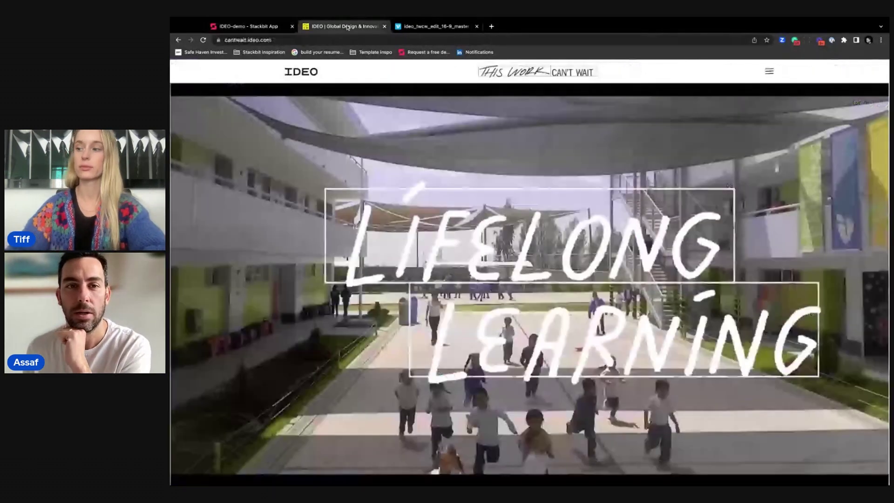
scroll(634, 230, "down", 10)
scroll(634, 231, "down", 15)
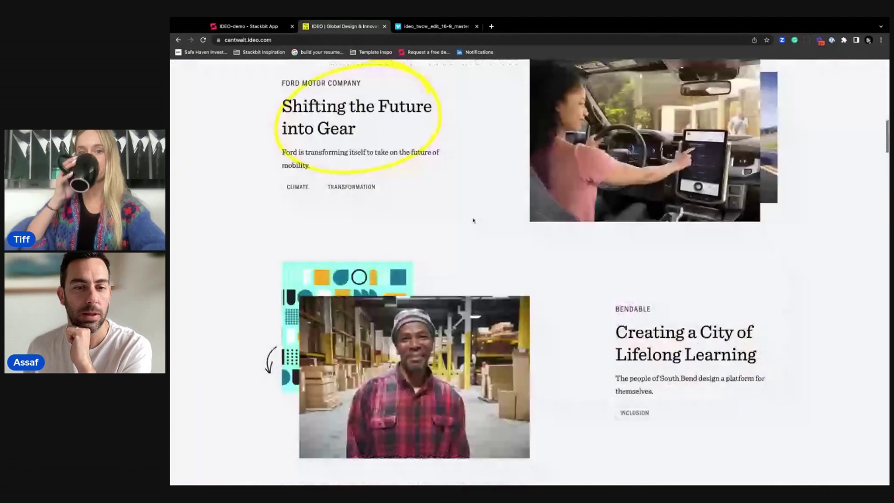
scroll(629, 290, "down", 3)
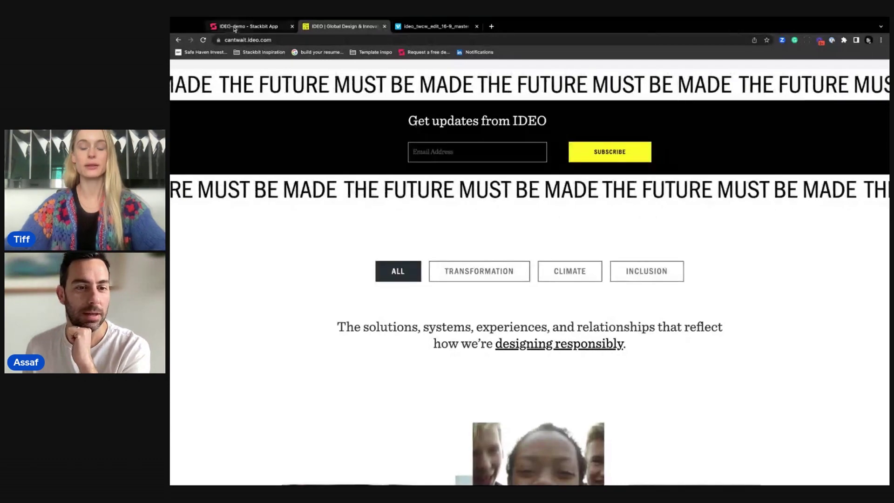
scroll(452, 284, "down", 2)
scroll(454, 290, "down", 10)
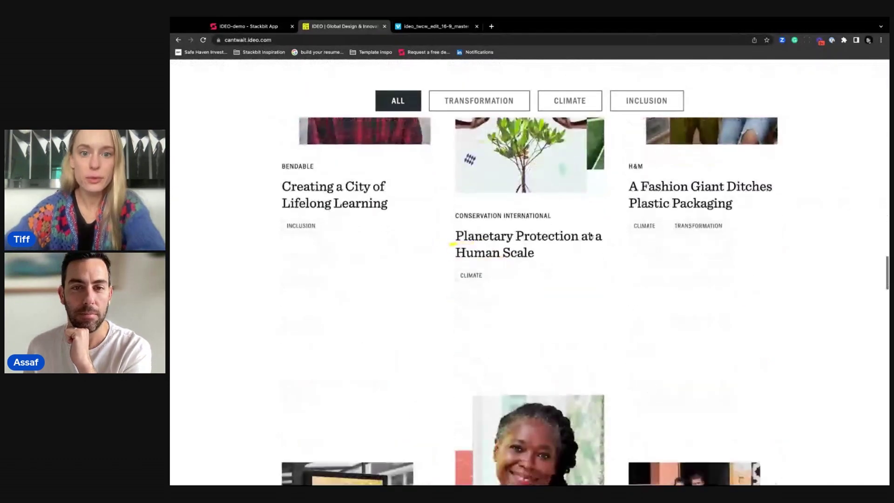
scroll(579, 242, "up", 14)
scroll(578, 242, "down", 6)
scroll(578, 242, "up", 3)
- Back in the Stackbit project, give the primary button style no corner radius and uppercase (AG) text
left_click(246, 26)
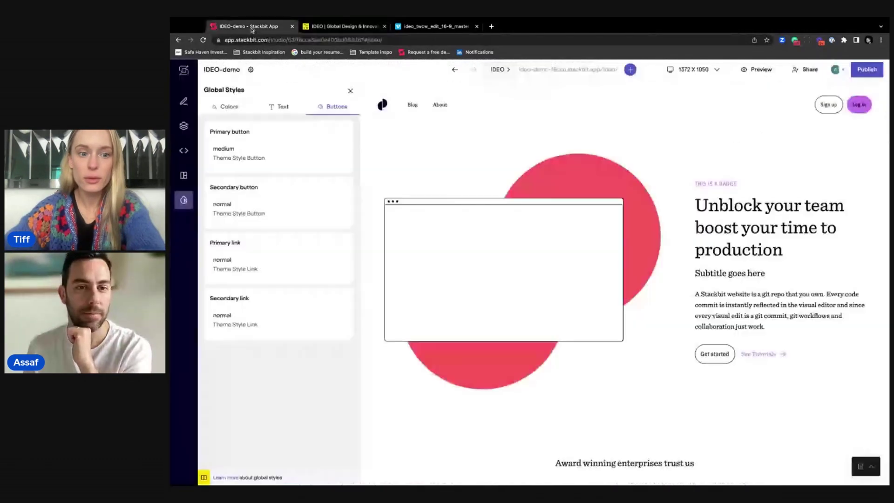
left_click(255, 159)
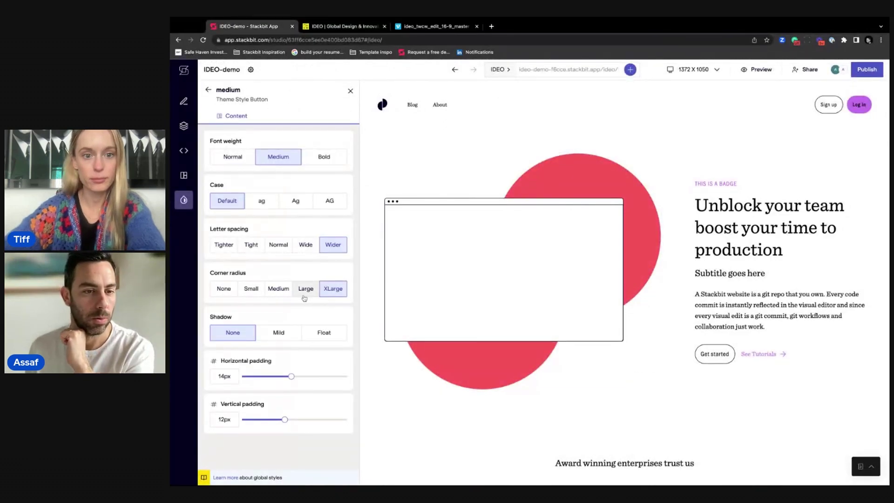
left_click(228, 290)
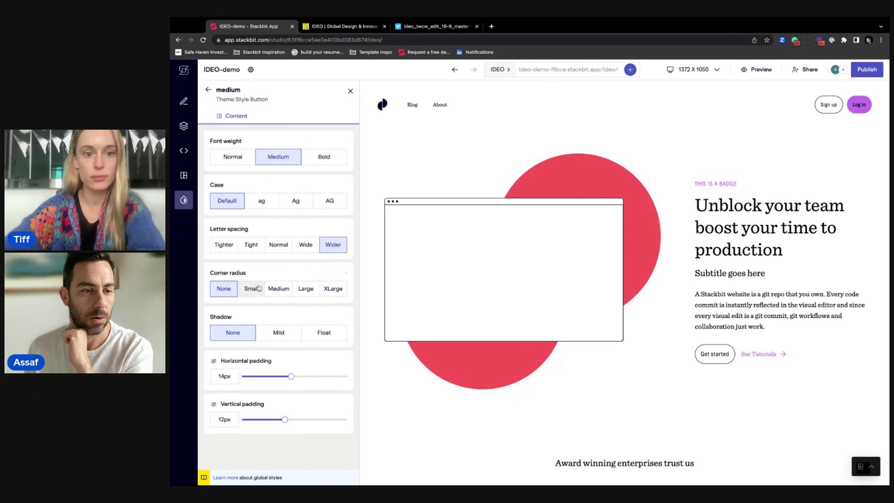
left_click(330, 201)
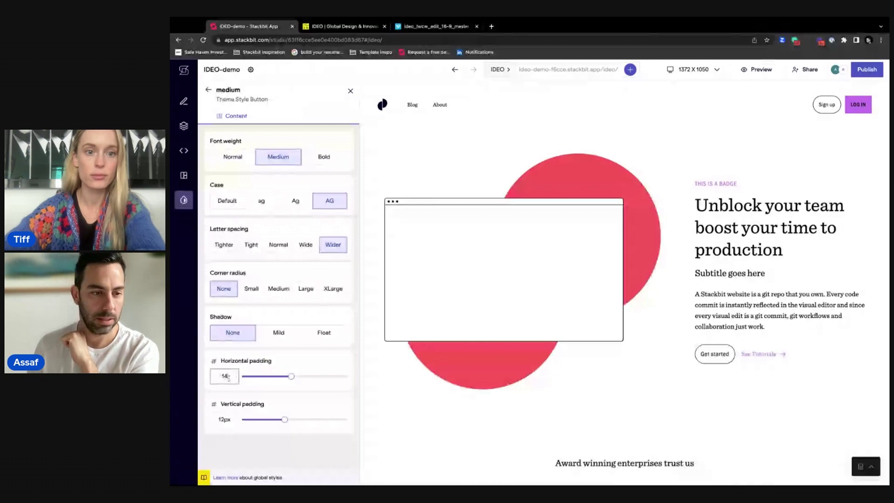
- Set the primary button's horizontal padding to 18 px and return to the button styles list
double_click(225, 376)
type("18")
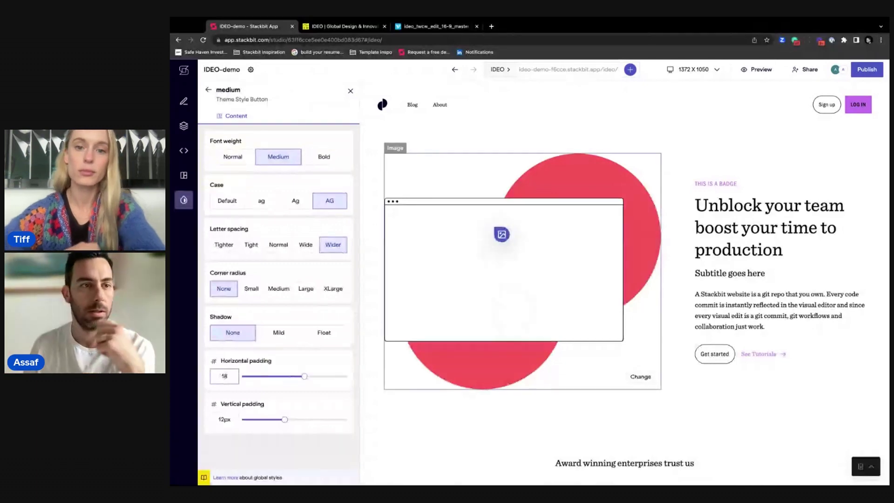
left_click(219, 100)
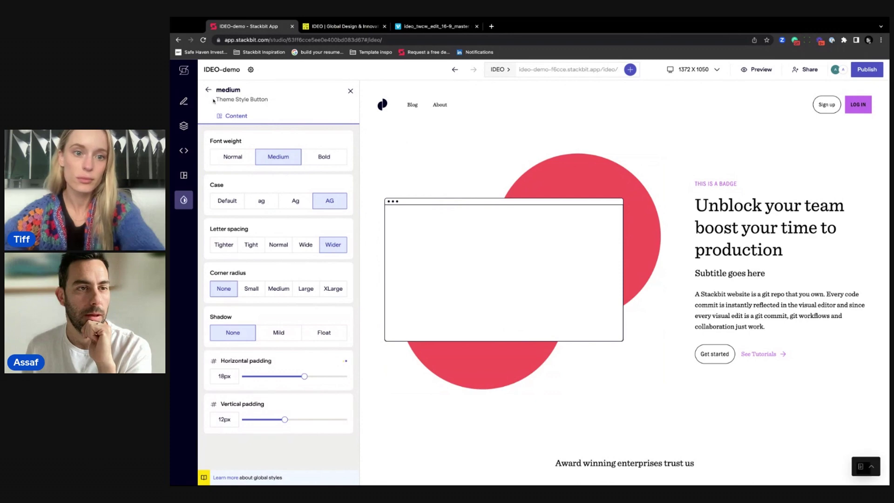
left_click(209, 90)
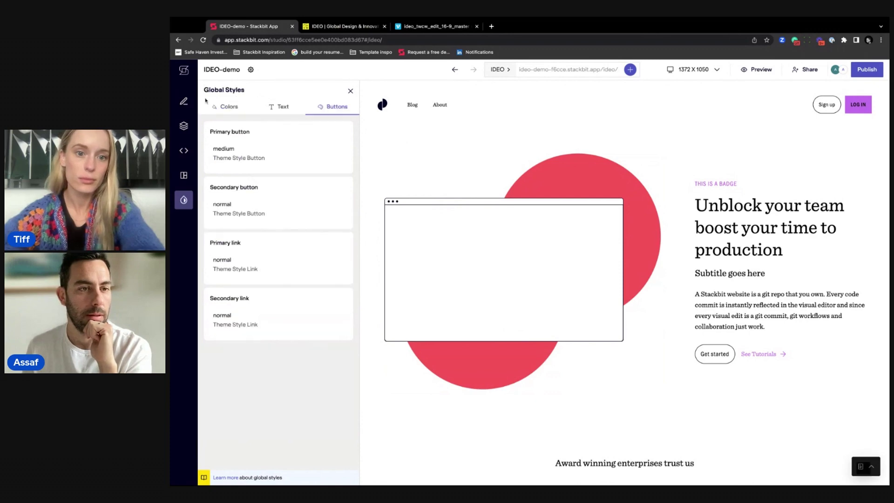
- Give the secondary button style uppercase (AG) text and a corner radius of None
left_click(257, 210)
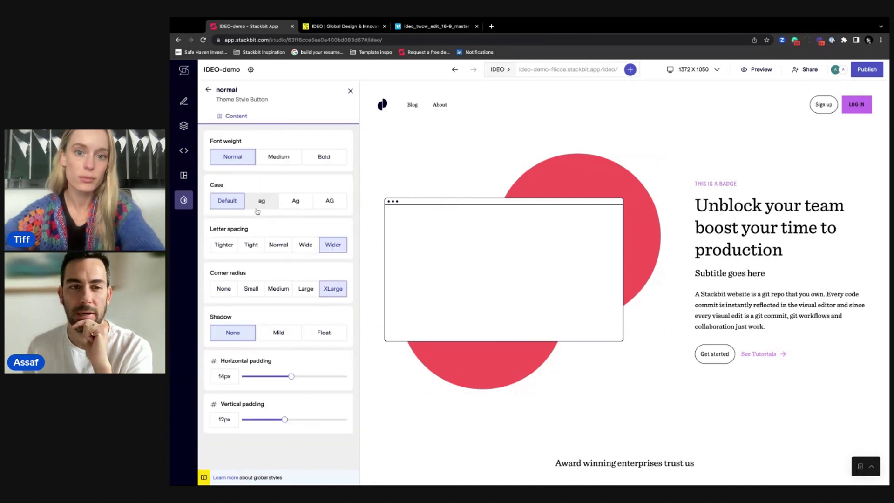
left_click(330, 200)
left_click(217, 290)
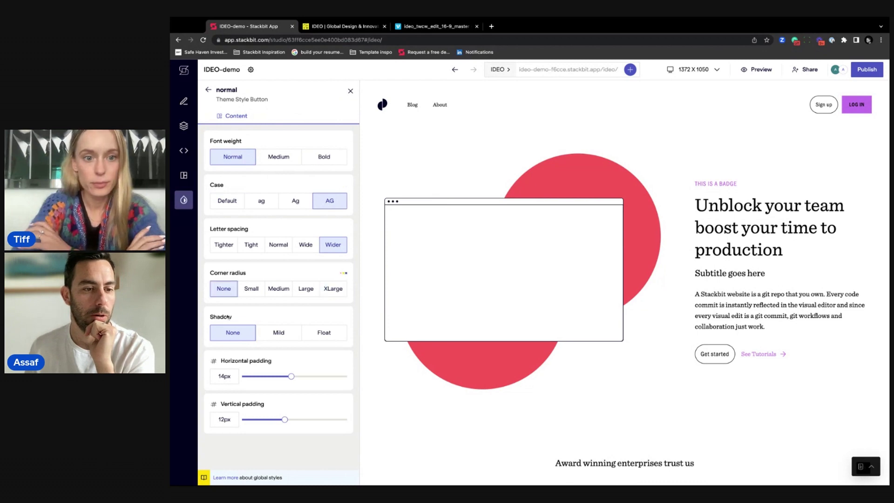
- Set the secondary button's horizontal padding to 18 px and return to the button styles list
double_click(223, 376)
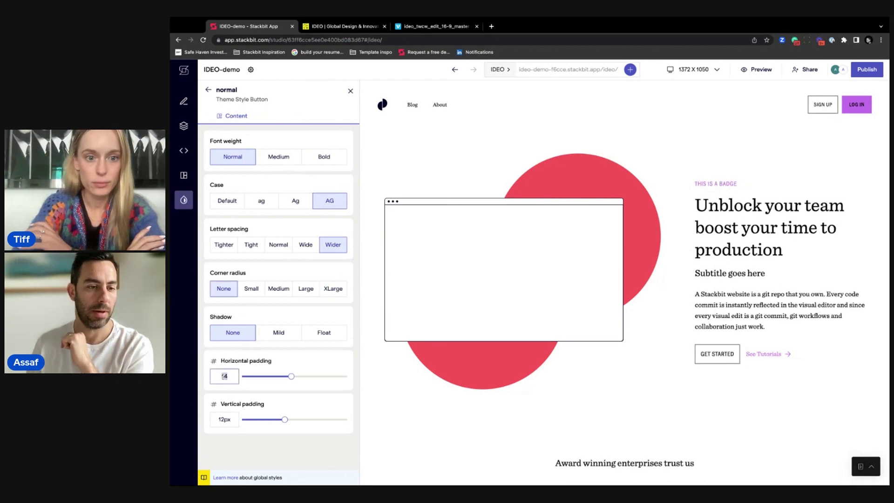
type("30")
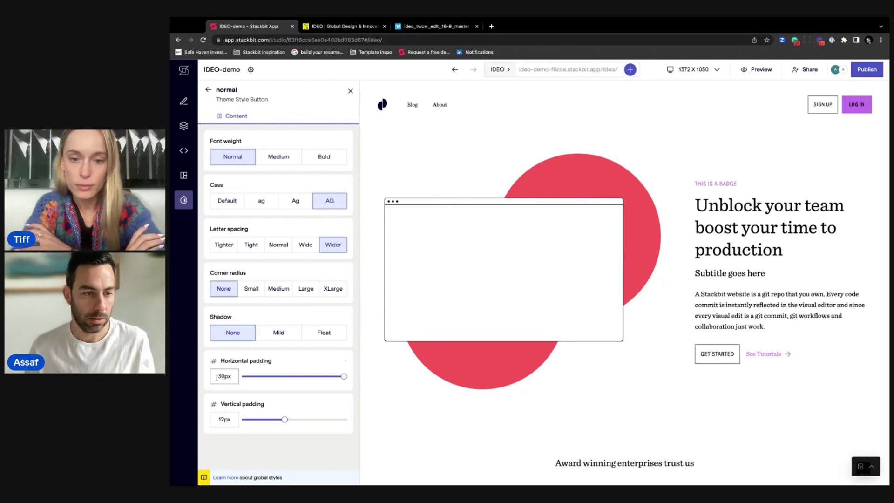
key("BackSpace")
key("BackSpace")
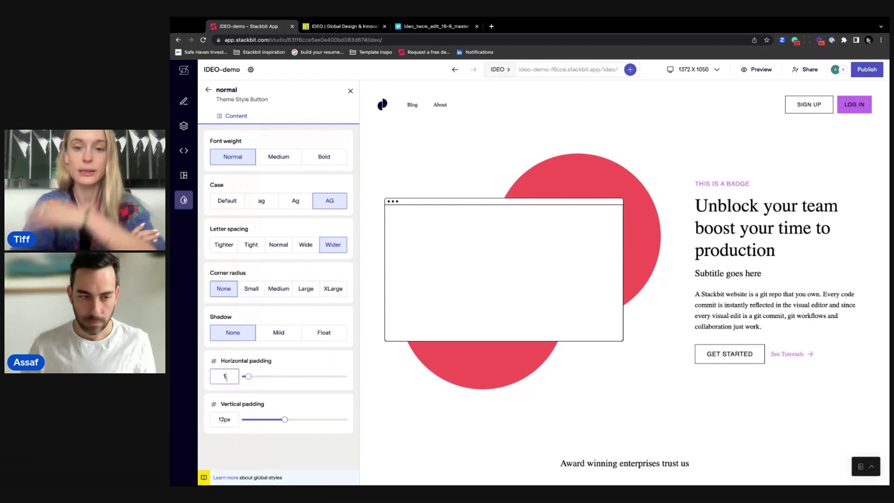
type("18")
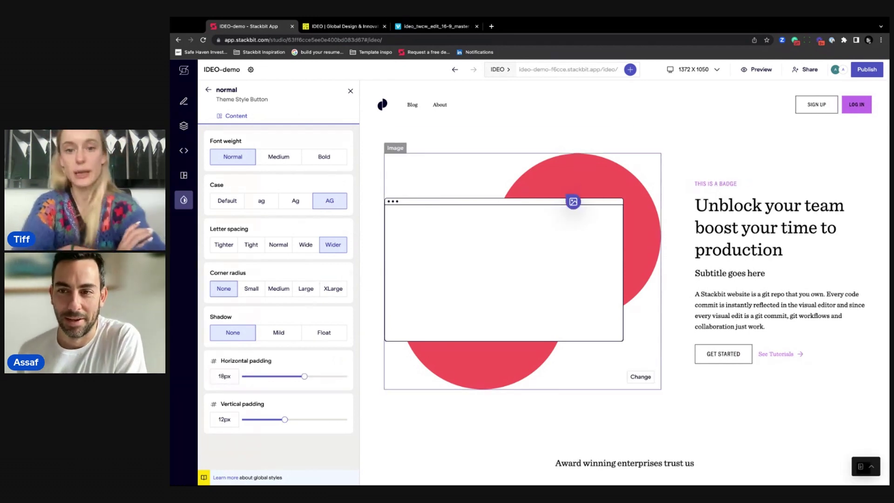
left_click(208, 90)
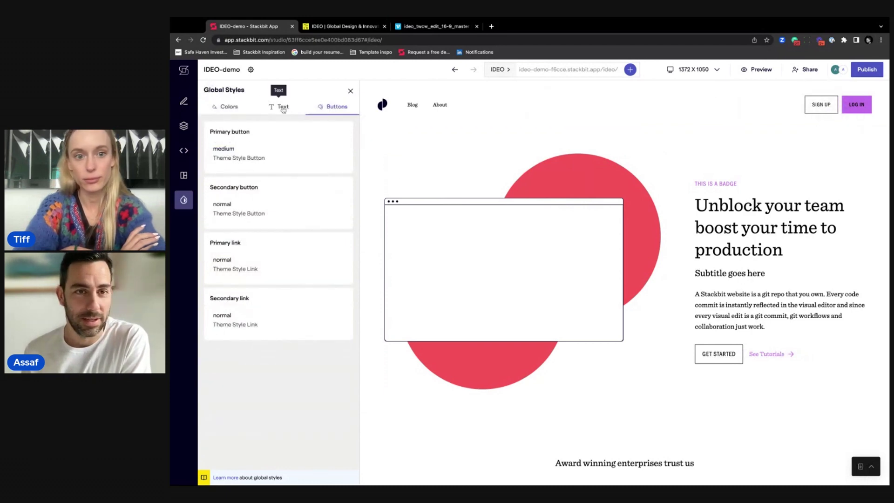
- Switch to the IDEO website and examine the color of the Subscribe button in the newsletter section
left_click(312, 27)
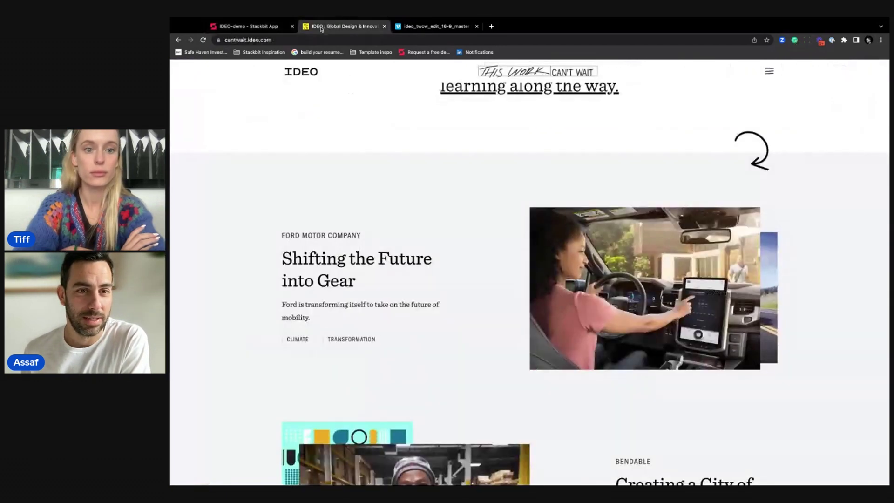
scroll(444, 285, "down", 7)
scroll(445, 285, "down", 8)
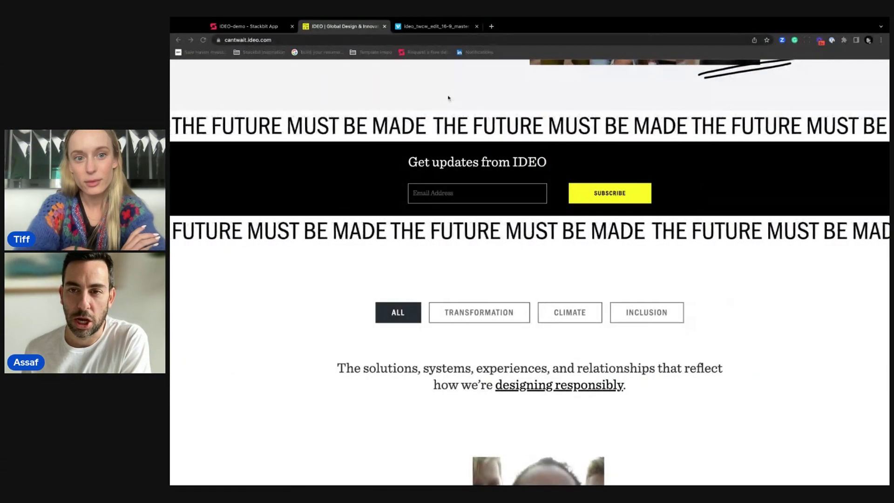
left_click(639, 189)
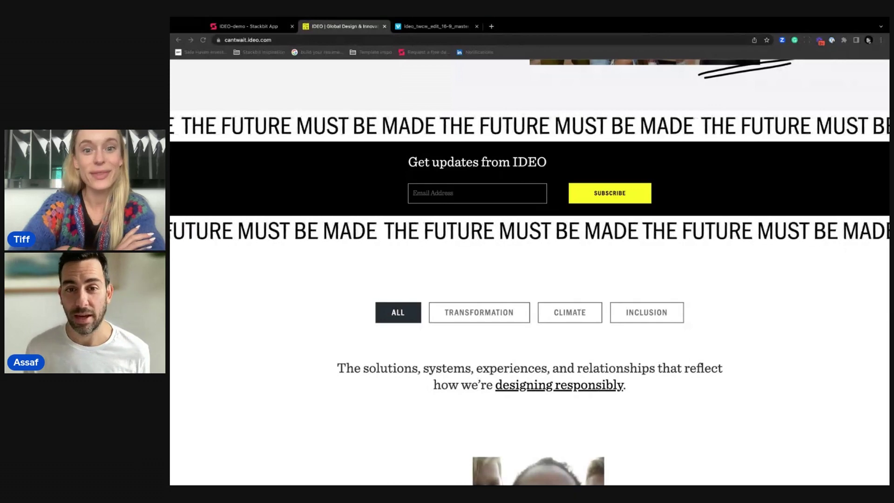
- Back in the Stackbit project, set the primary color in the global styles to #fdf322
left_click(248, 26)
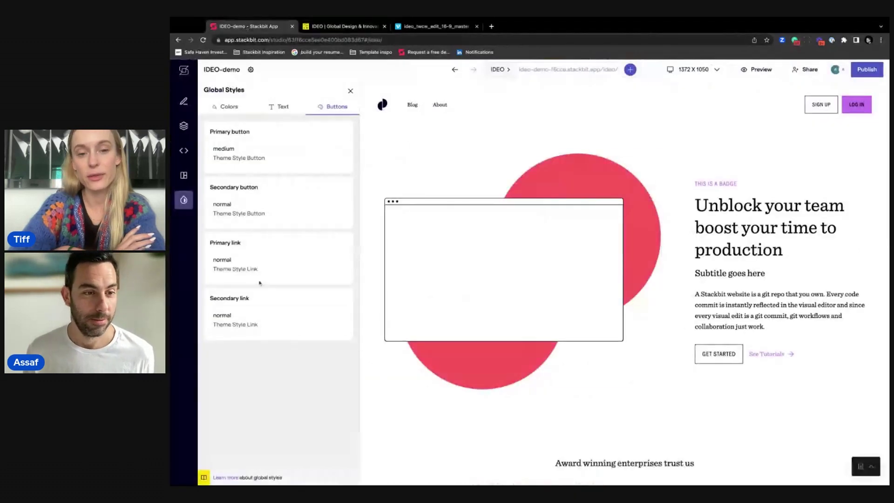
left_click(228, 108)
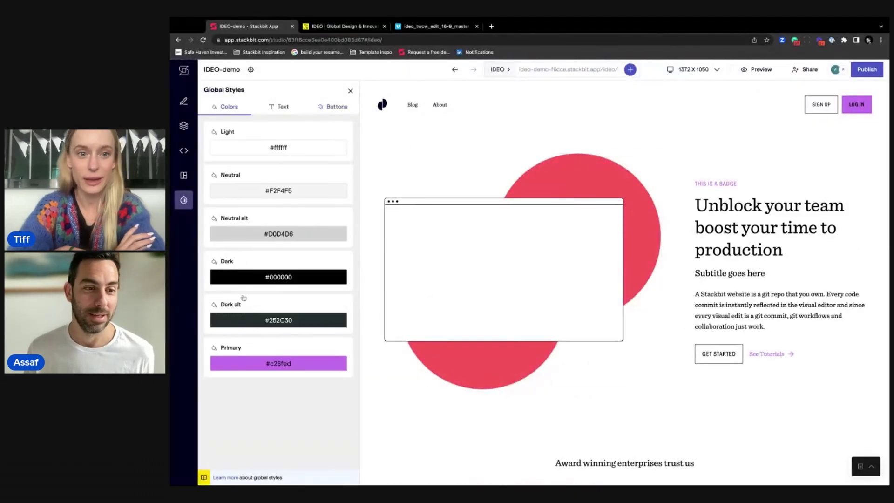
left_click(274, 364)
left_click(439, 360)
key("super+a")
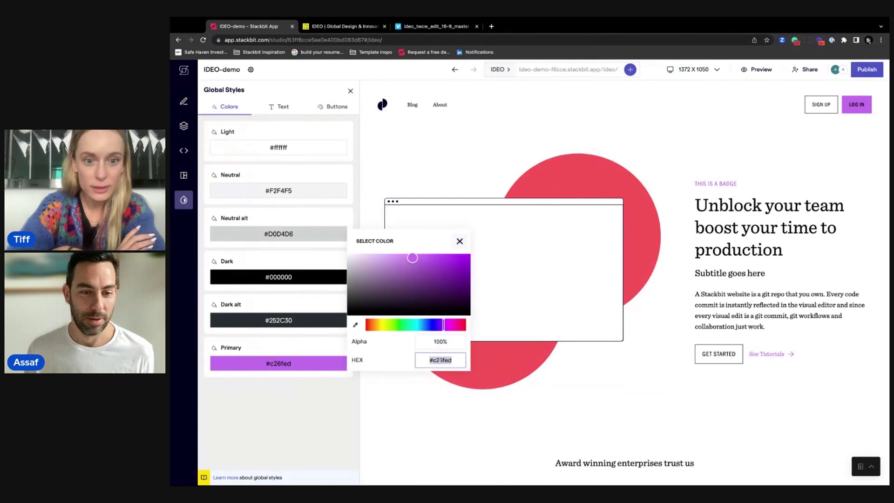
type("#fdf322")
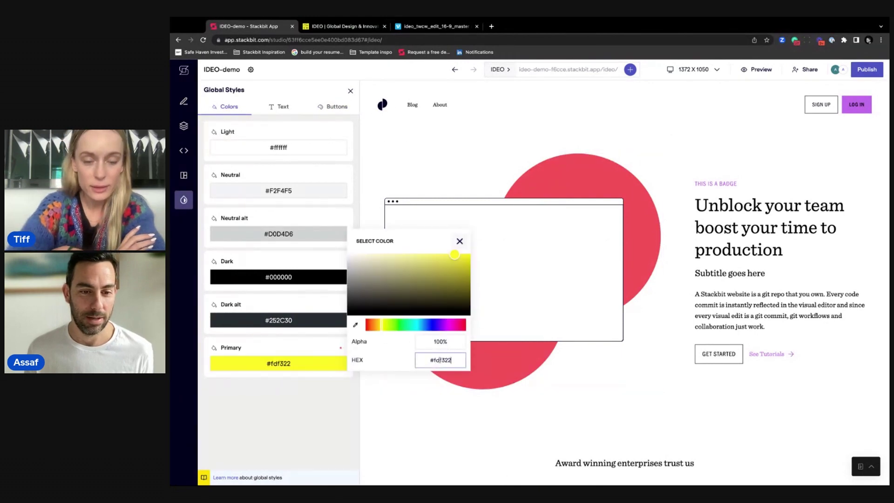
- Close the color picker and global styles and examine how the new primary color looks across the page
left_click(459, 241)
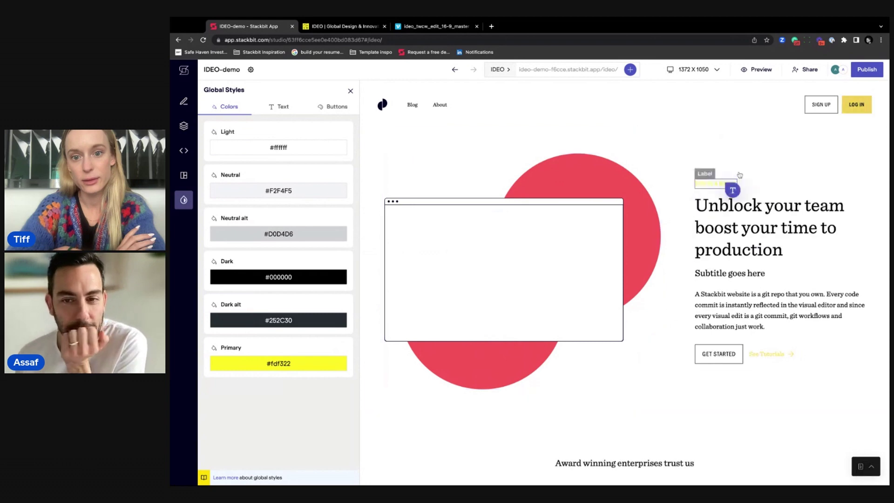
scroll(766, 323, "down", 3)
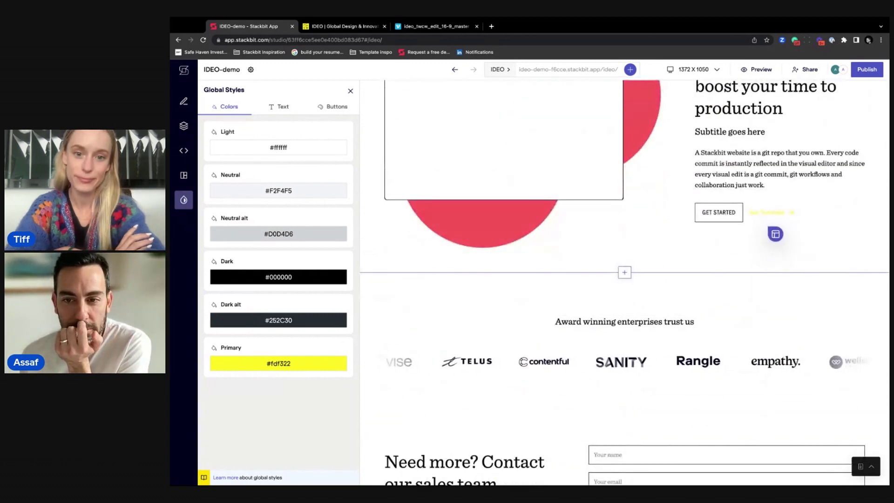
scroll(554, 234, "up", 1)
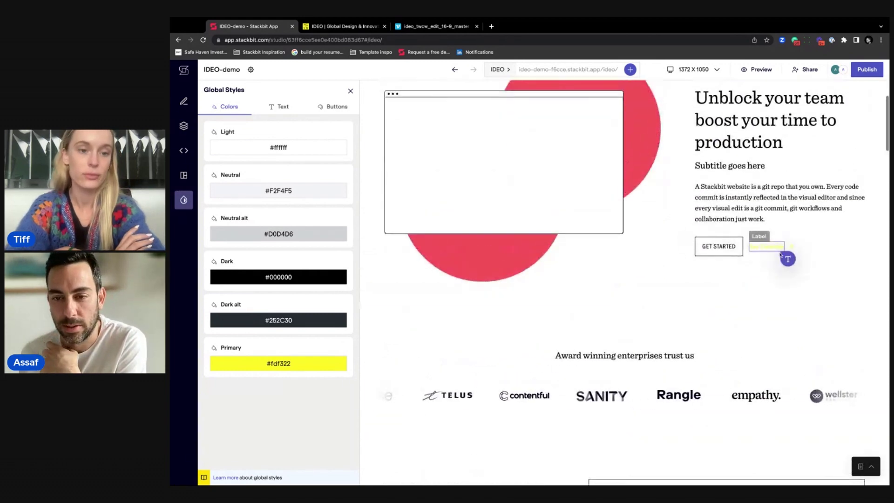
key("Escape")
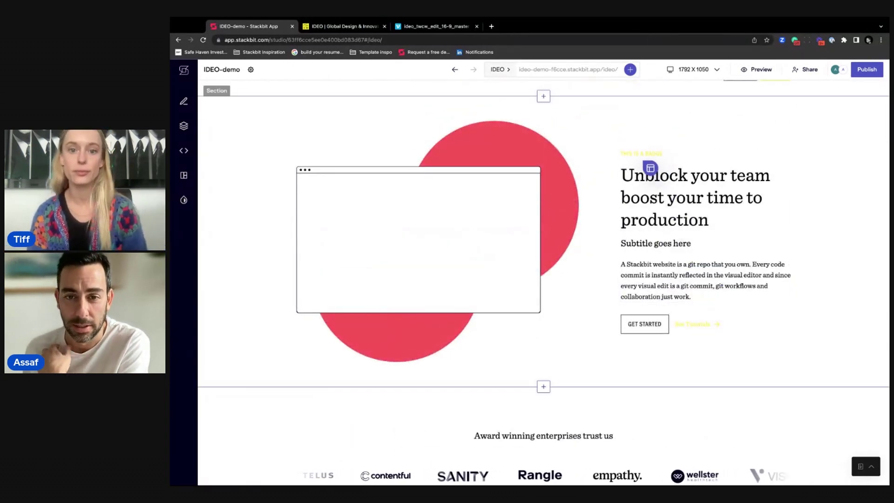
scroll(664, 165, "up", 1)
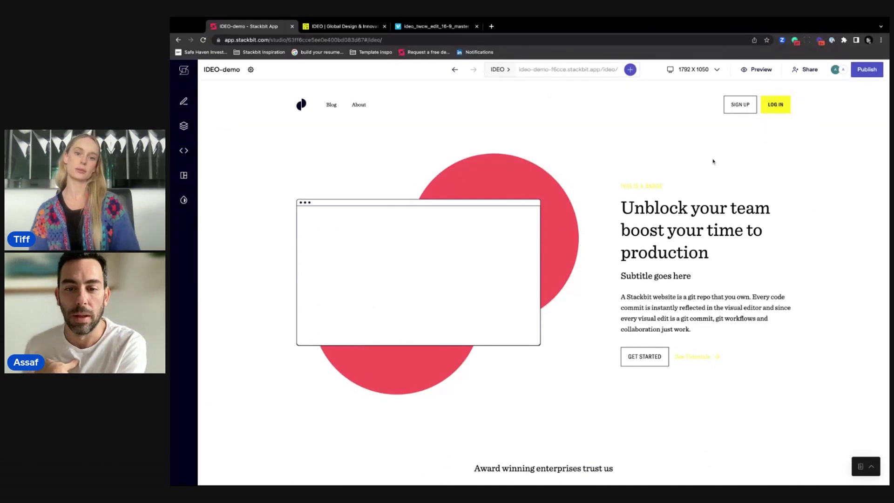
scroll(684, 354, "down", 1)
scroll(605, 242, "down", 4)
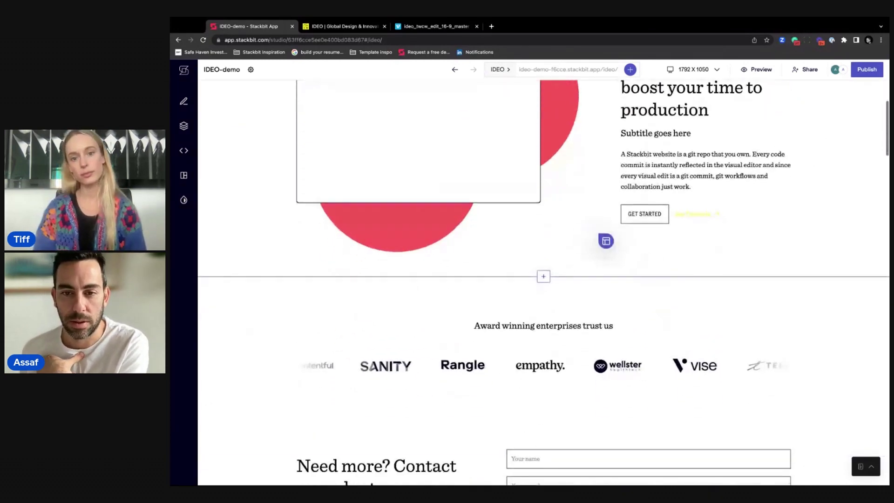
scroll(600, 247, "up", 5)
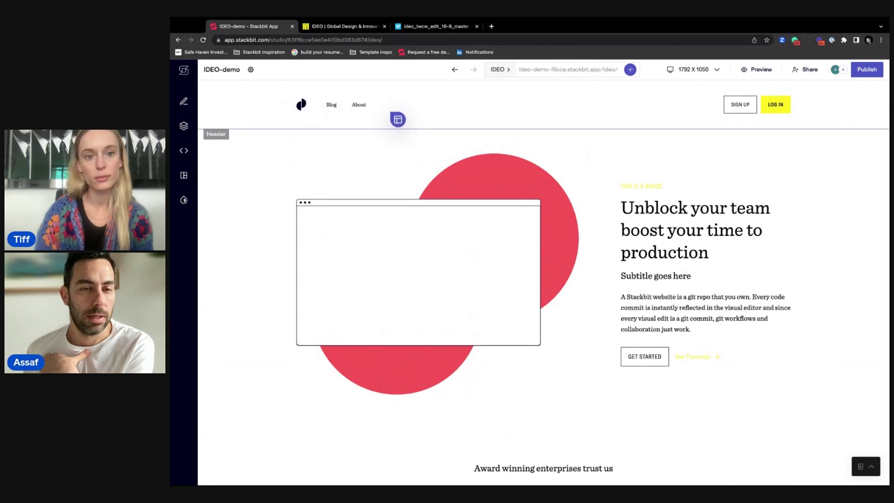
- Replace the header's logo image with ideo-logo.svg from the image library and close its settings
left_click(300, 104)
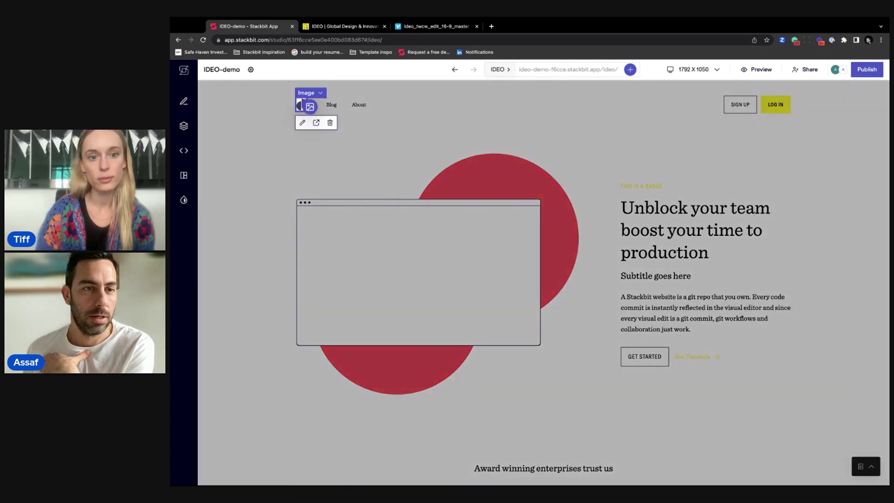
left_click(303, 122)
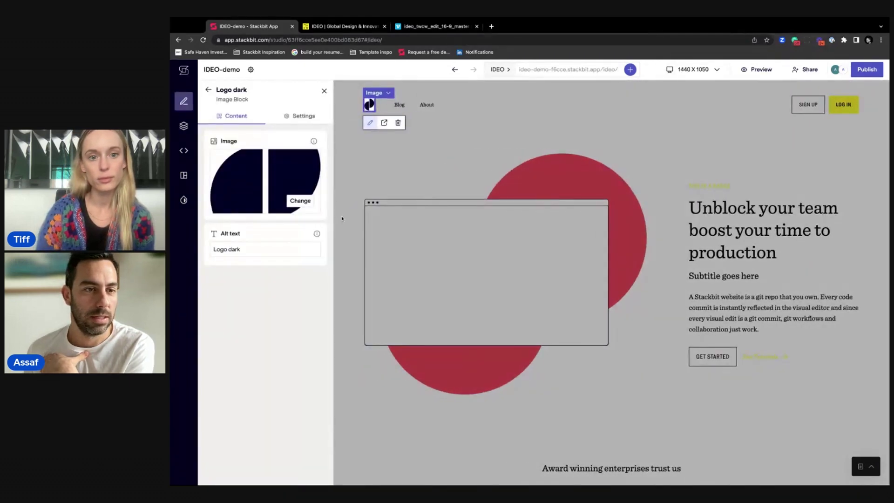
left_click(300, 200)
scroll(580, 361, "down", 3)
scroll(580, 361, "down", 3)
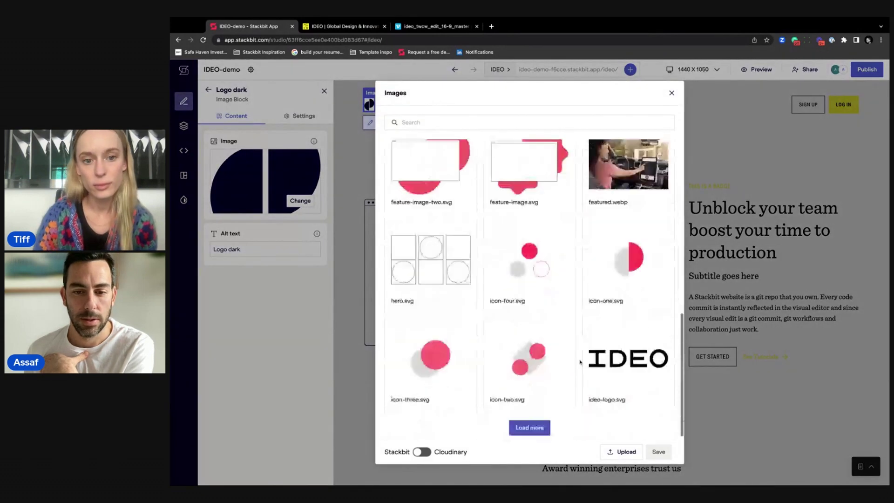
left_click(629, 363)
left_click(659, 451)
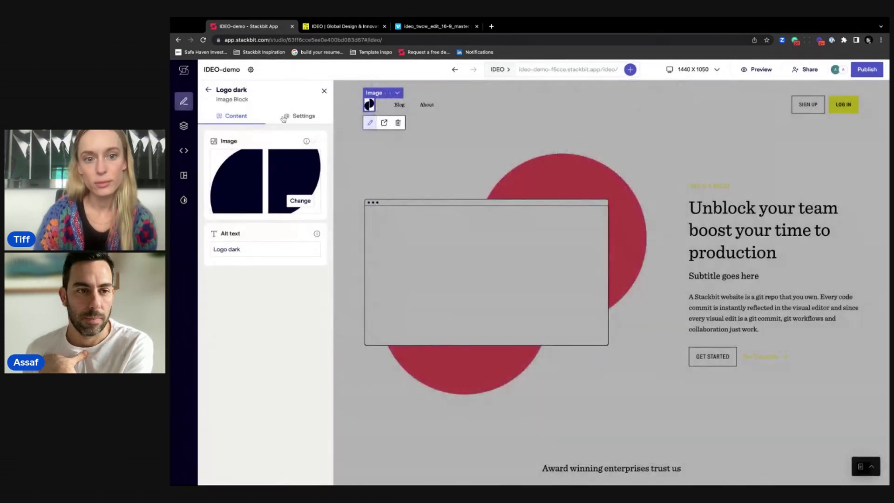
left_click(324, 90)
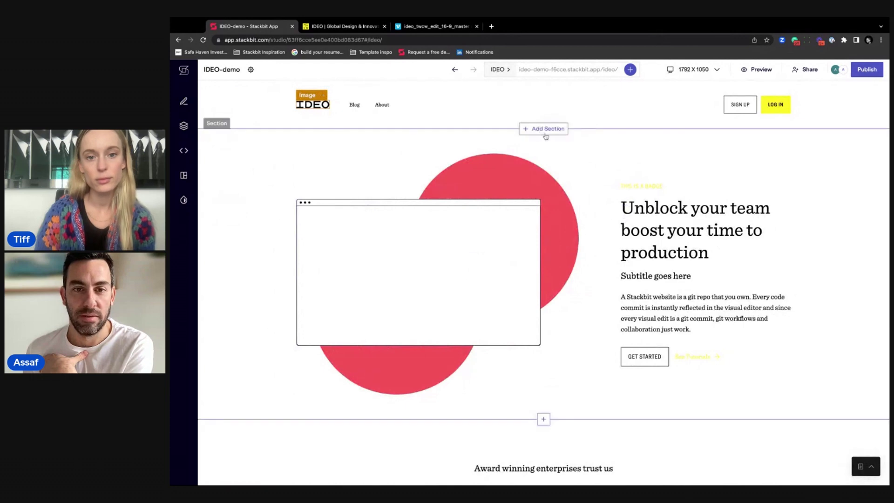
- Add a Video section directly below the header and copy the address of the Vimeo video open in the browser
left_click(548, 130)
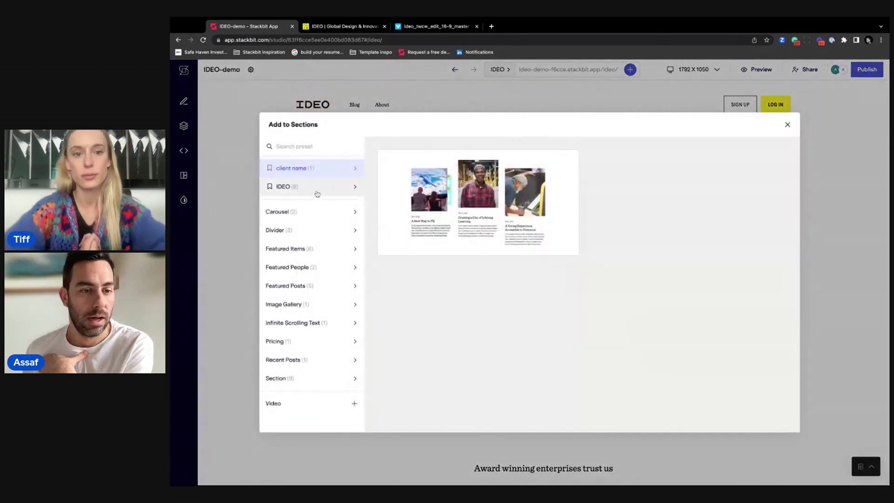
left_click(354, 404)
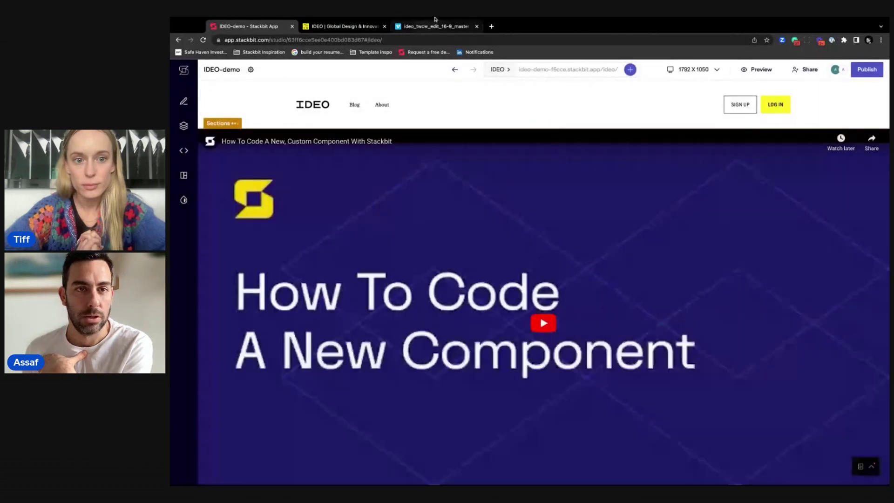
left_click(435, 24)
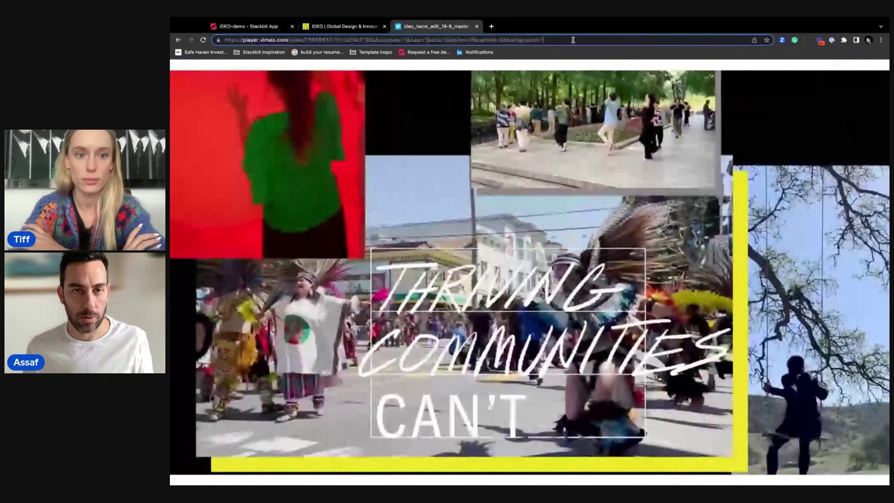
left_click(572, 40)
key("ctrl+c")
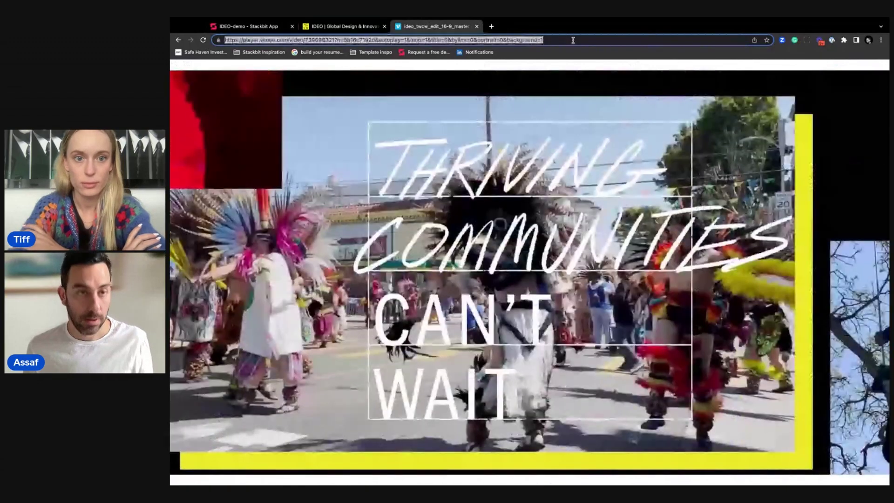
left_click(244, 27)
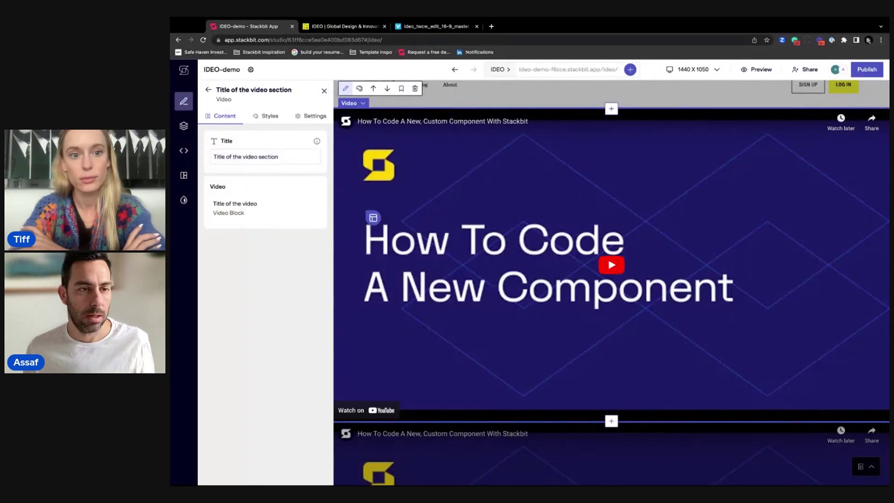
- Set the new video block's URL to the copied Vimeo link, with Autoplay, Loop and Muted on and Controls off
left_click(301, 116)
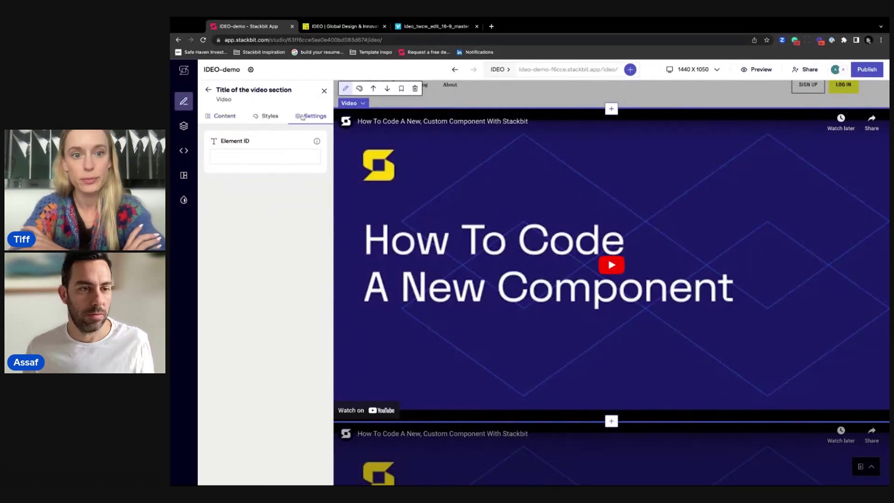
left_click(211, 115)
left_click(230, 205)
double_click(273, 202)
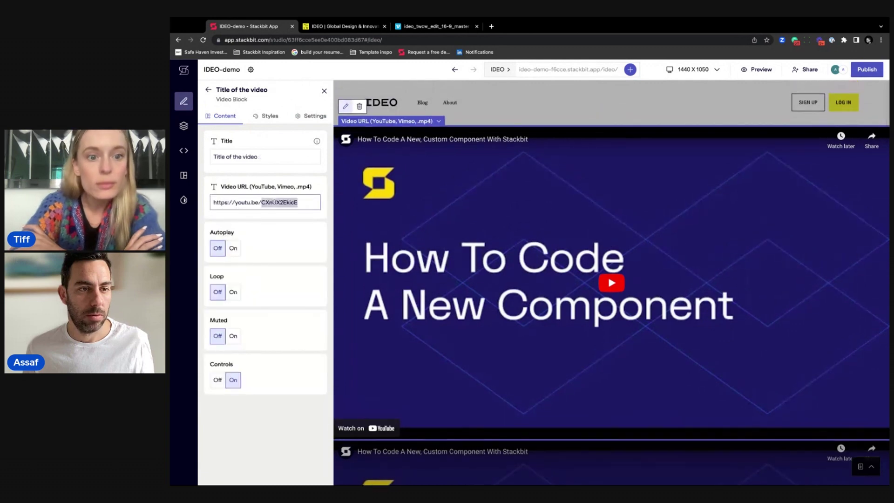
key("ctrl+a")
key("ctrl+v")
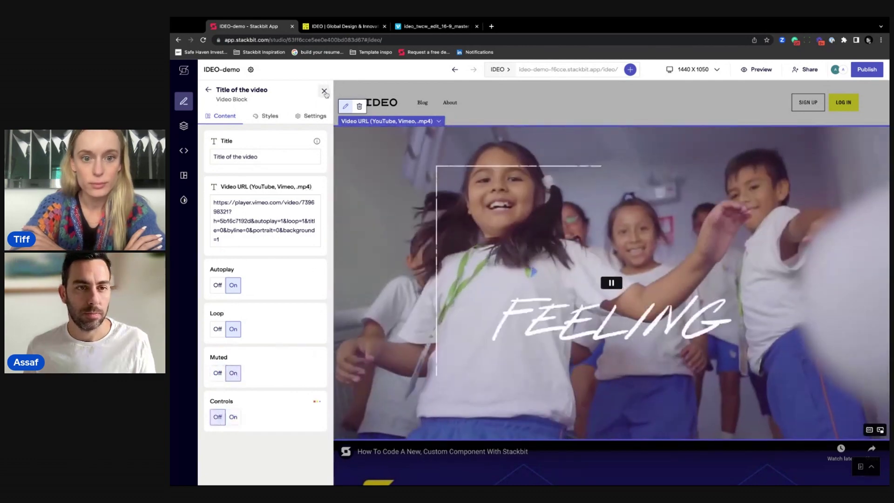
left_click(324, 91)
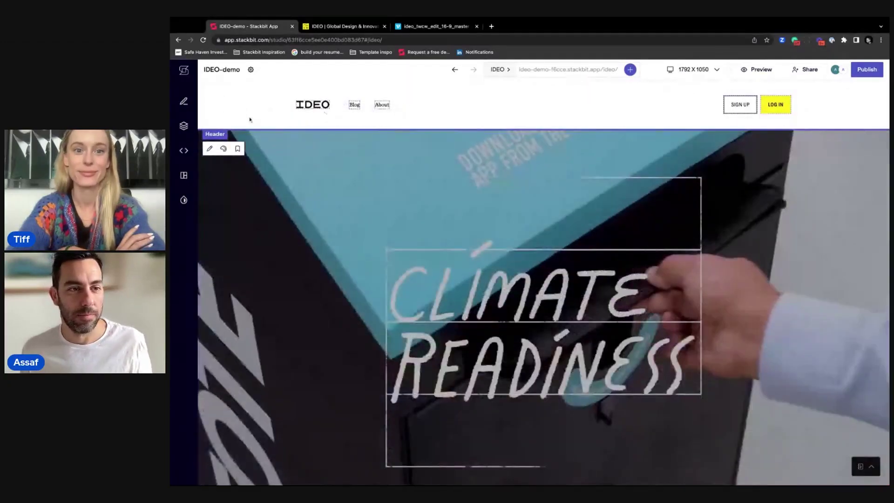
- Open the header's content fields and its About link for inspection, and close them without edits
left_click(251, 119)
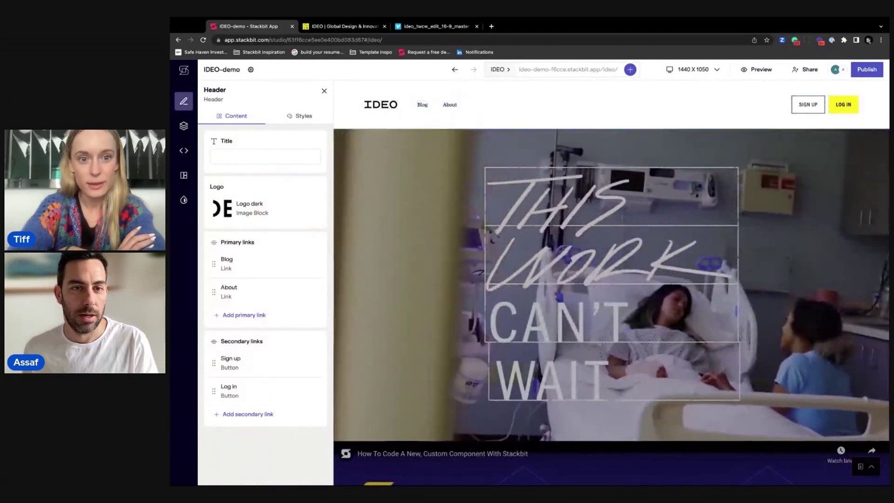
left_click(450, 104)
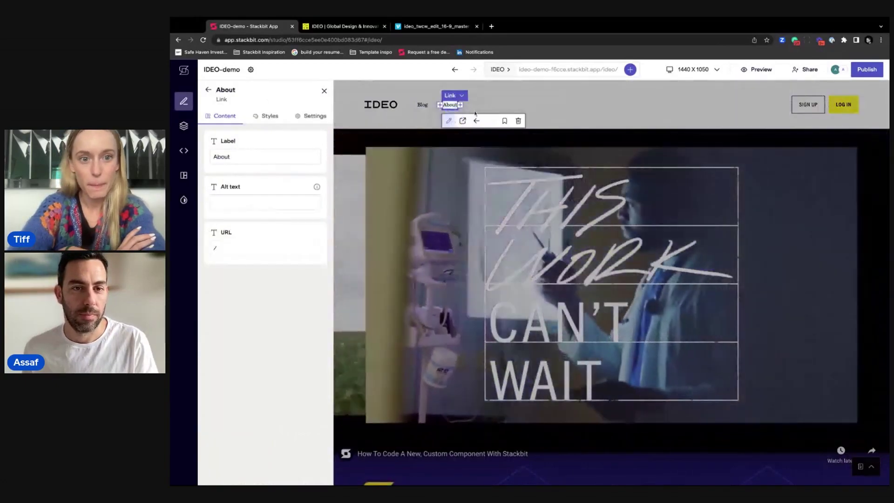
left_click(542, 106)
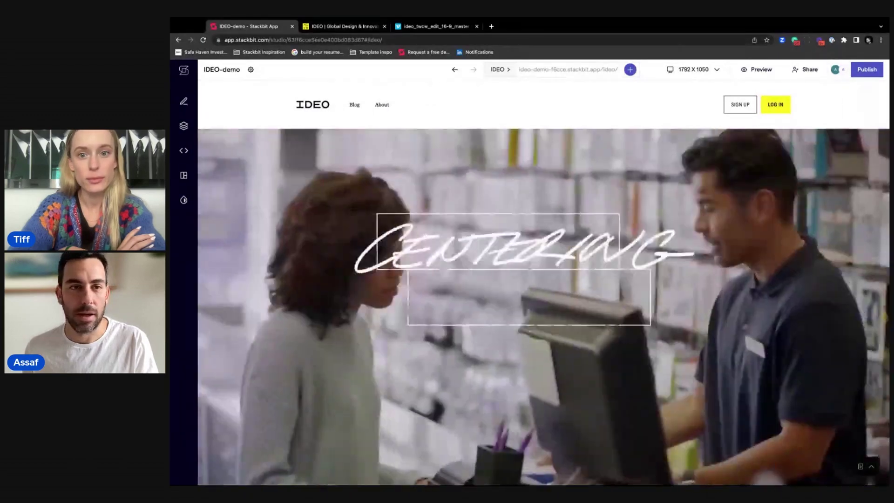
- Examine the header and hero video at the top of the IDEO website and return to the Stackbit project
left_click(321, 28)
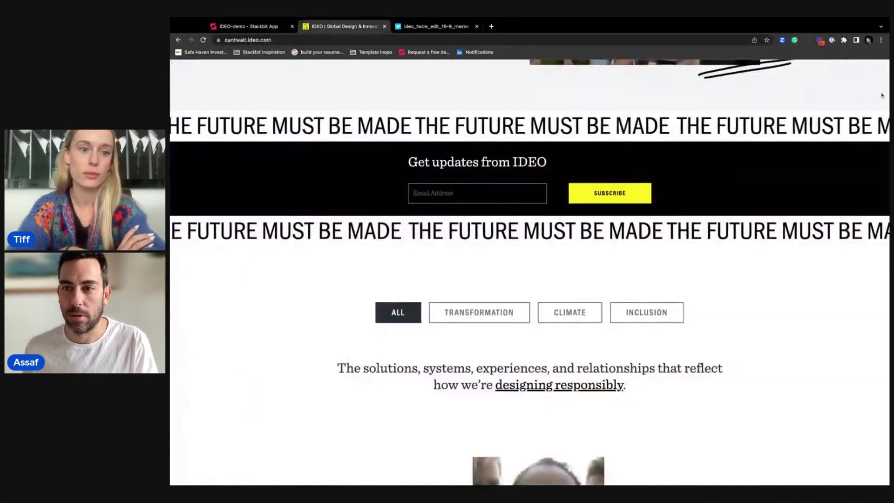
scroll(881, 96, "up", 15)
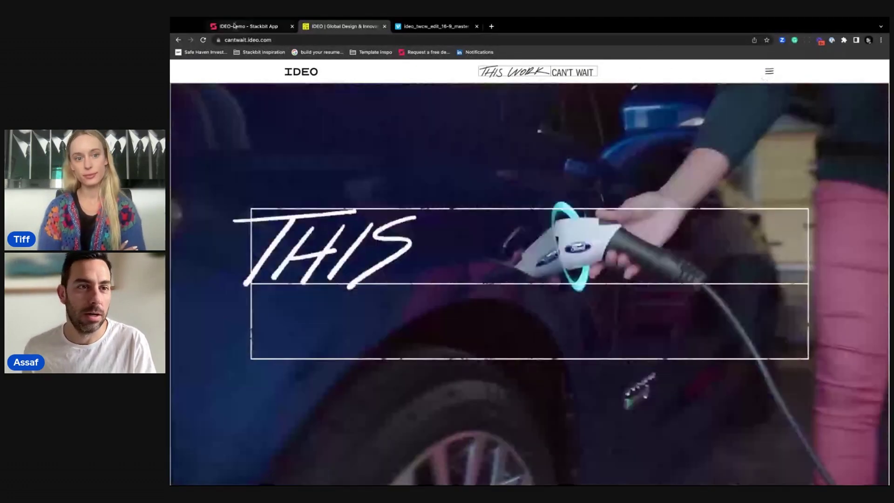
left_click(234, 26)
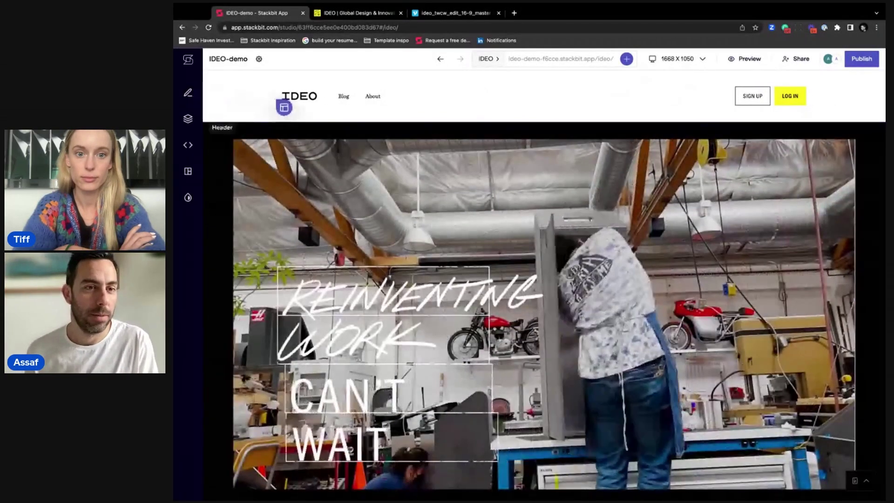
- Delete the duplicate "How To Code A New Component" video block below the Vimeo video
scroll(447, 112, "down", 10)
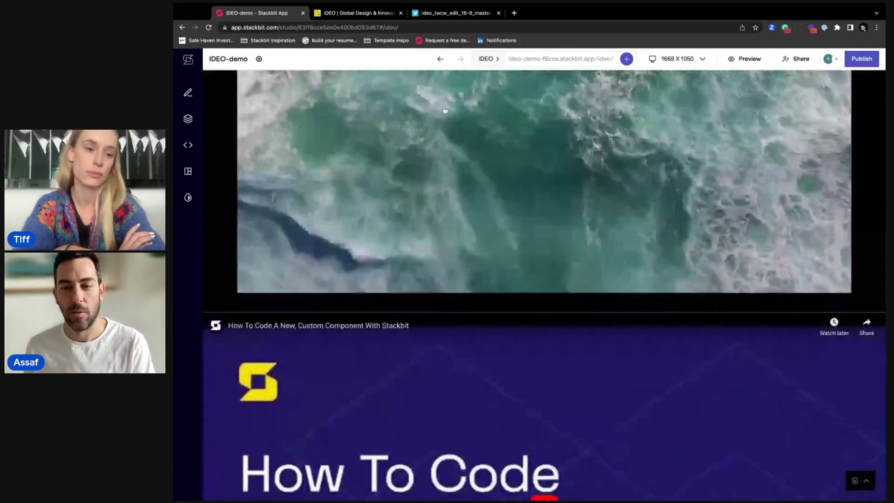
scroll(446, 111, "down", 3)
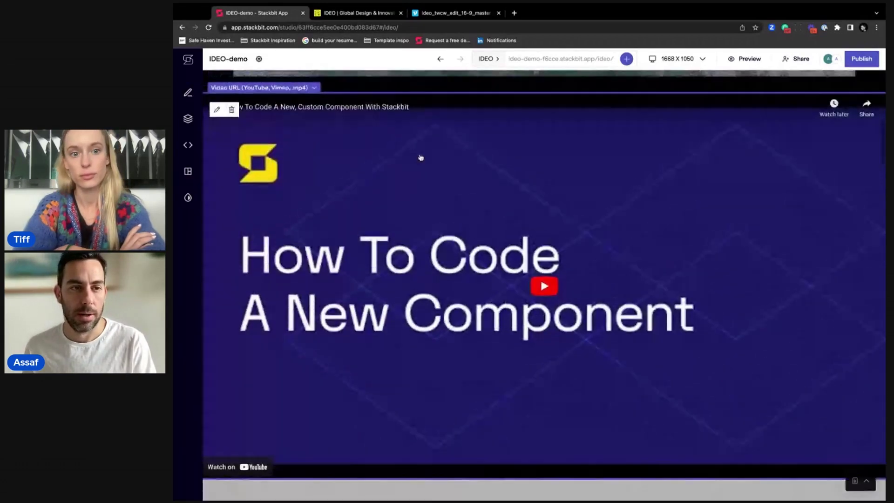
left_click(232, 109)
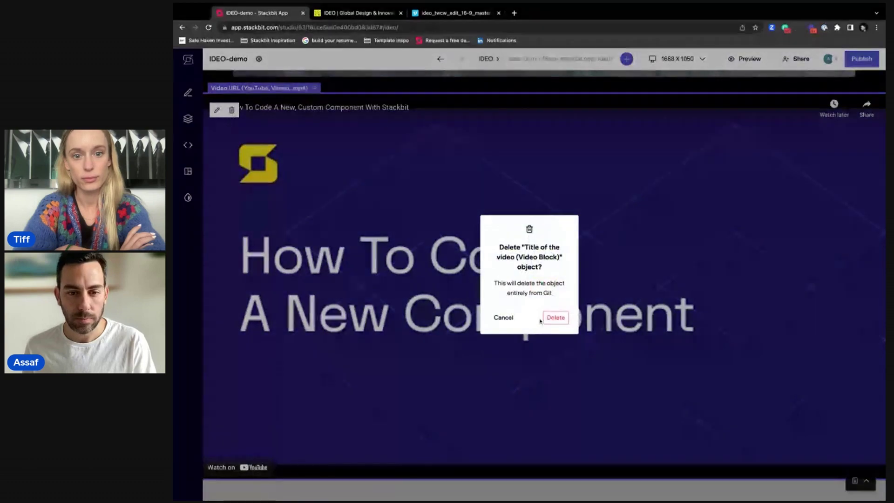
left_click(554, 315)
- Examine the page from the header and Vimeo video down through the sections below
scroll(363, 123, "up", 12)
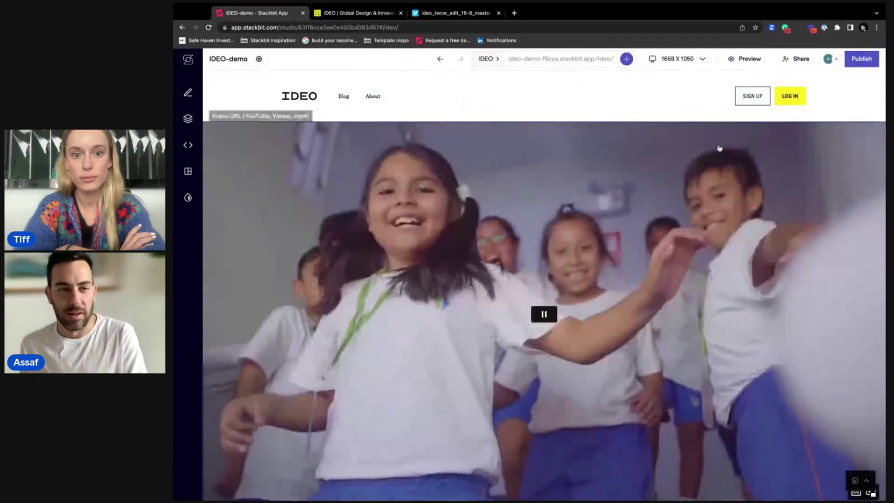
scroll(719, 148, "down", 8)
scroll(618, 129, "up", 8)
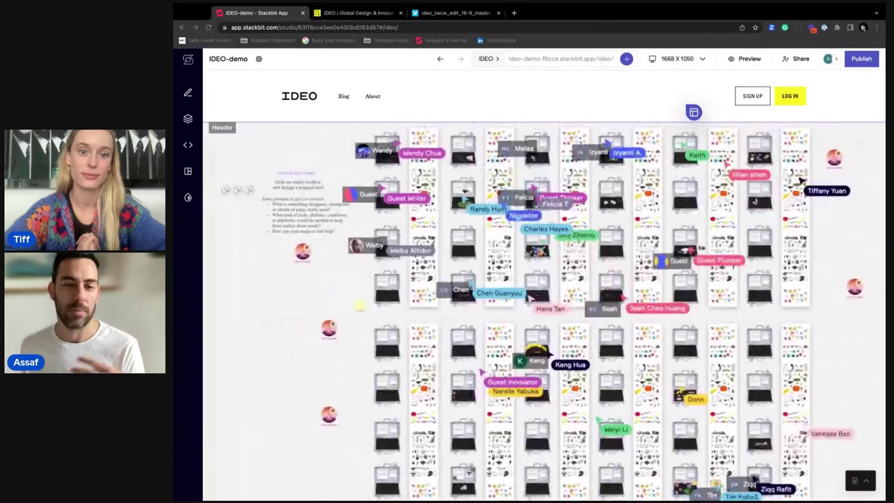
scroll(544, 284, "down", 8)
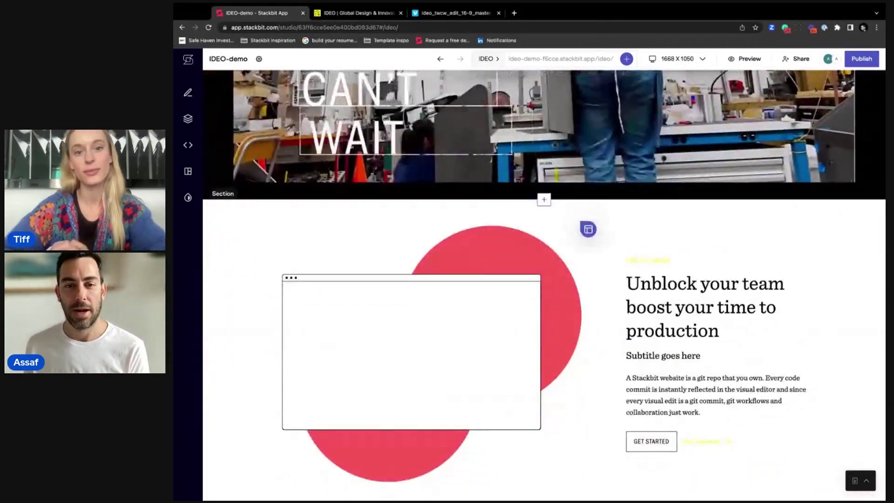
scroll(511, 209, "down", 1)
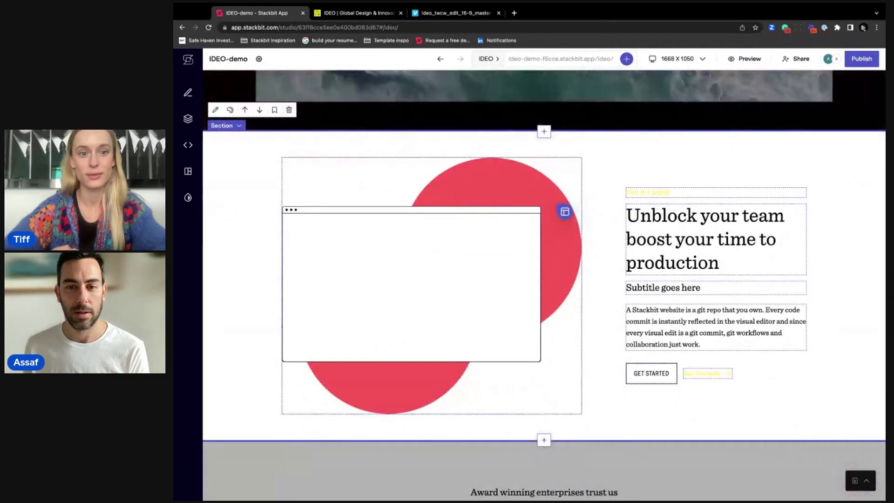
scroll(605, 214, "down", 1)
scroll(620, 218, "down", 6)
scroll(562, 292, "up", 10)
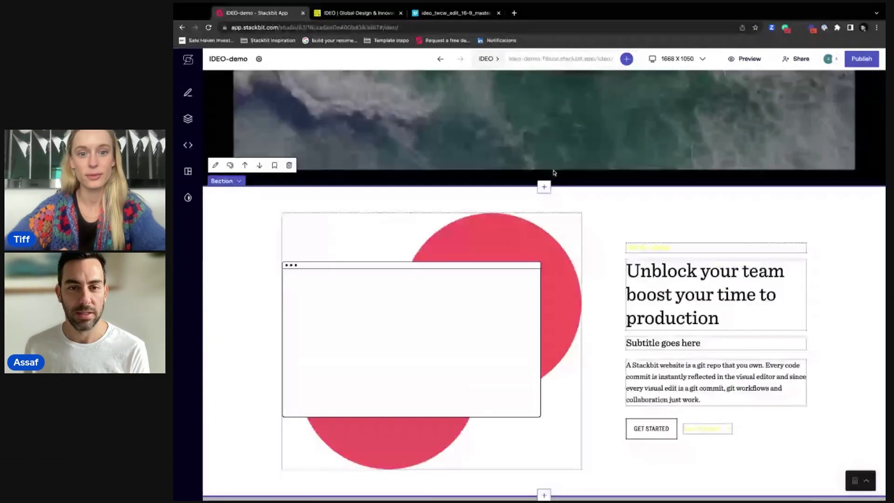
- Examine the available section presets and the intro paragraph below the hero on the IDEO website, then return to the Stackbit project
left_click(548, 278)
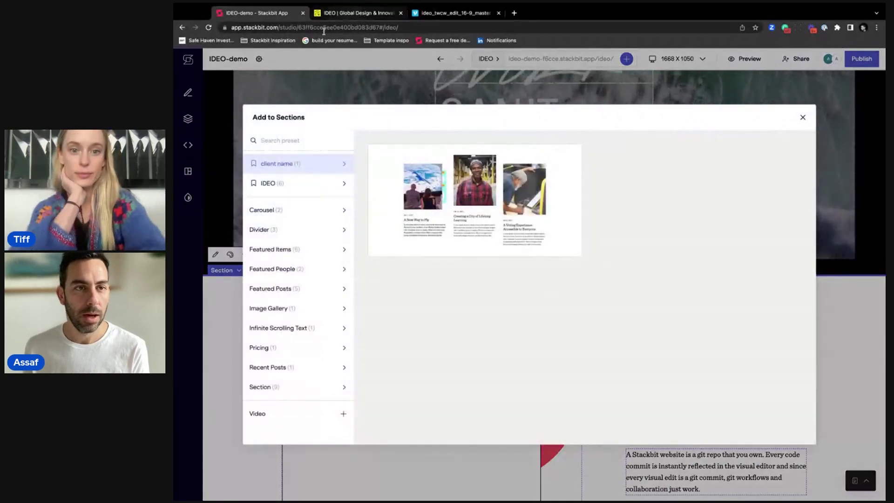
left_click(802, 118)
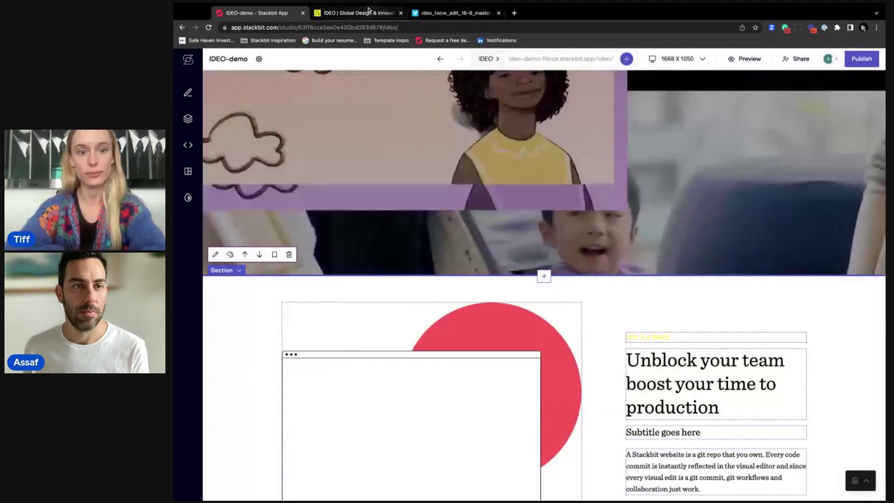
key("ctrl+Tab")
scroll(534, 247, "down", 10)
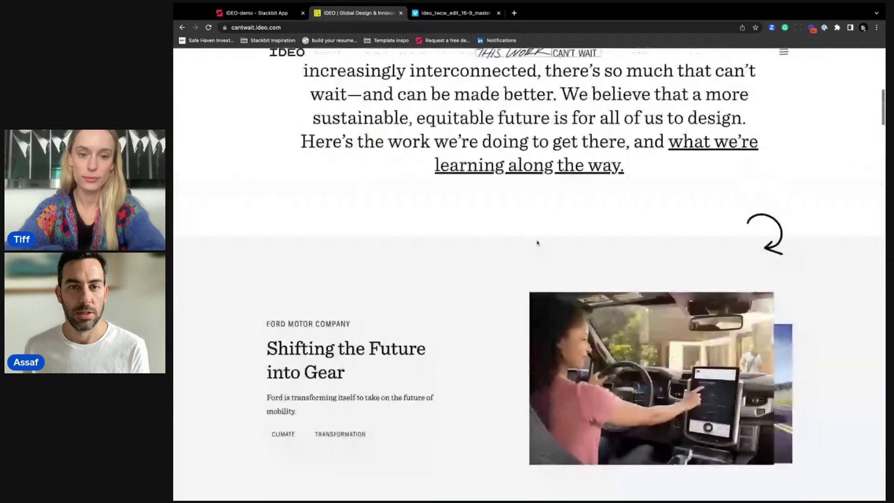
scroll(465, 209, "up", 3)
left_click(251, 13)
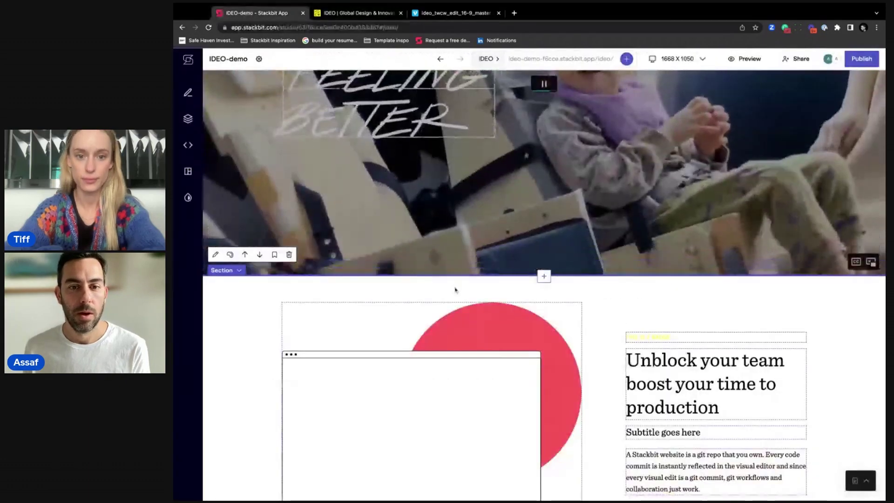
left_click(545, 274)
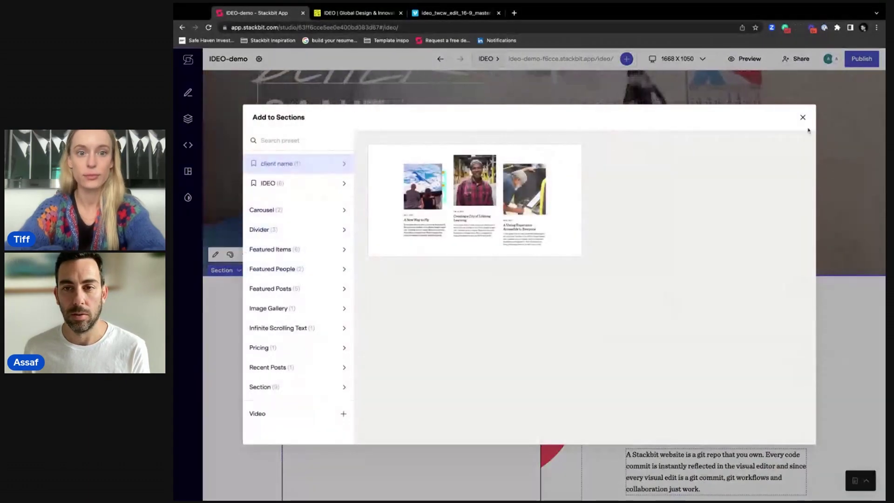
key("Escape")
- Delete the image block from the "Unblock your team" section below the Vimeo video
scroll(786, 330, "down", 1)
scroll(786, 329, "down", 3)
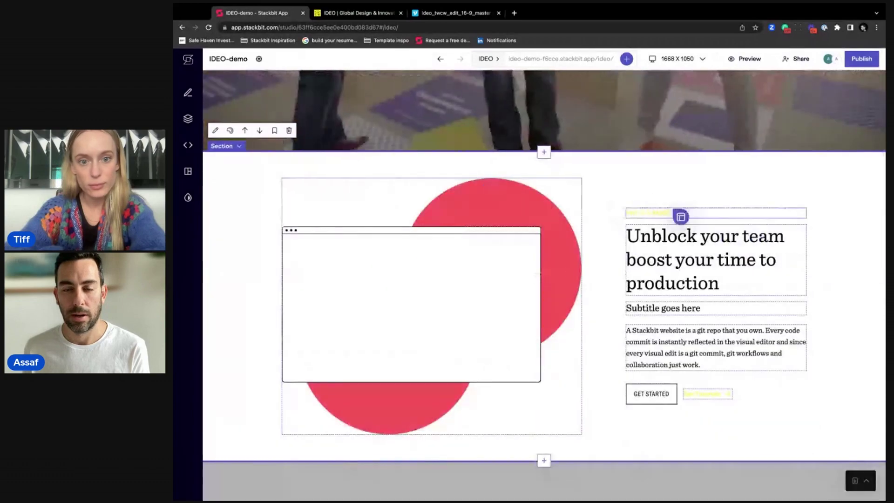
left_click(478, 213)
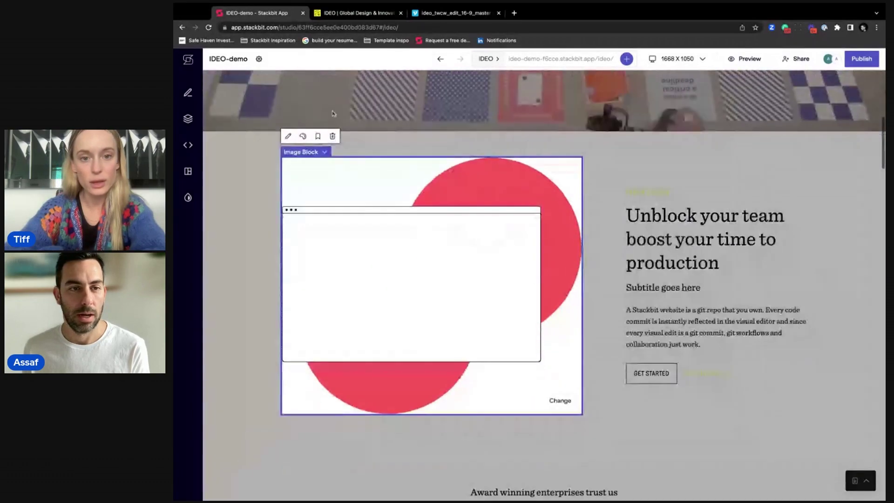
left_click(333, 136)
left_click(556, 322)
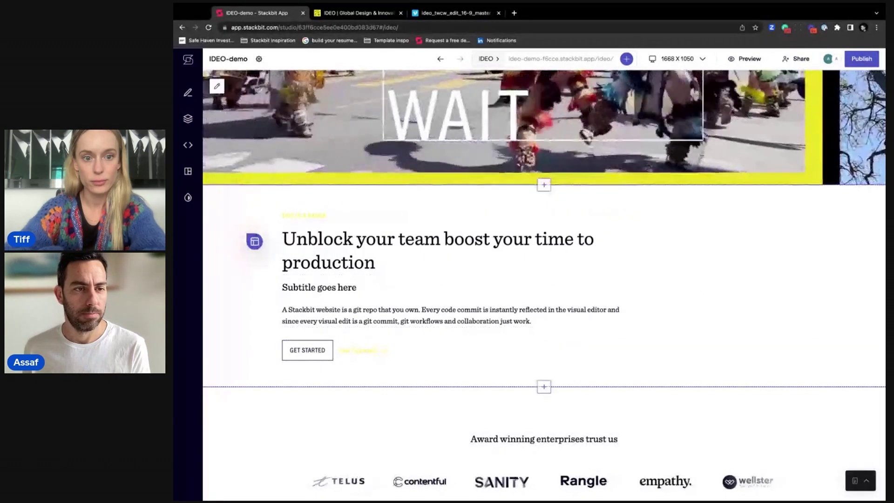
- Set the layout justification of the "Unblock your team" section to centre
scroll(248, 231, "up", 1)
scroll(248, 231, "down", 1)
left_click(248, 231)
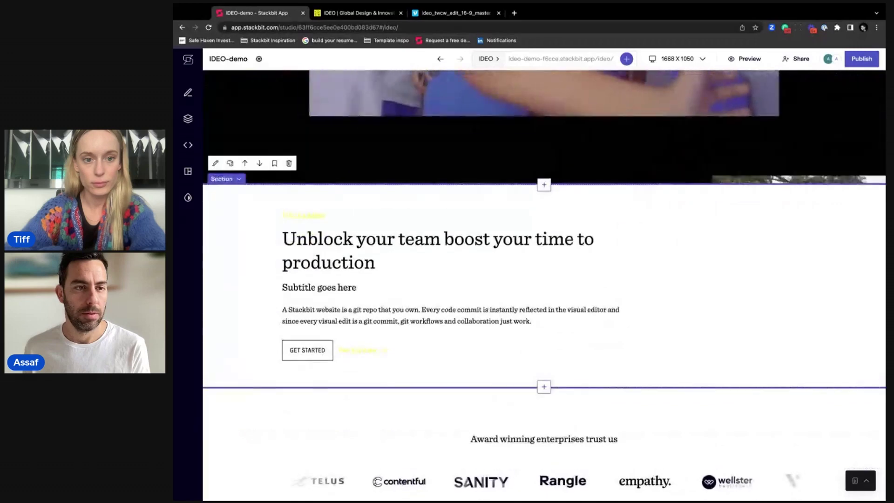
left_click(230, 163)
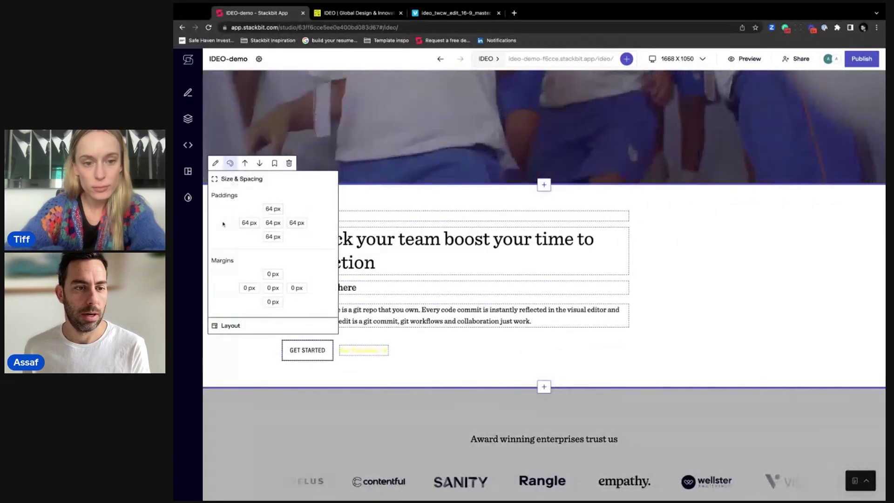
left_click(261, 325)
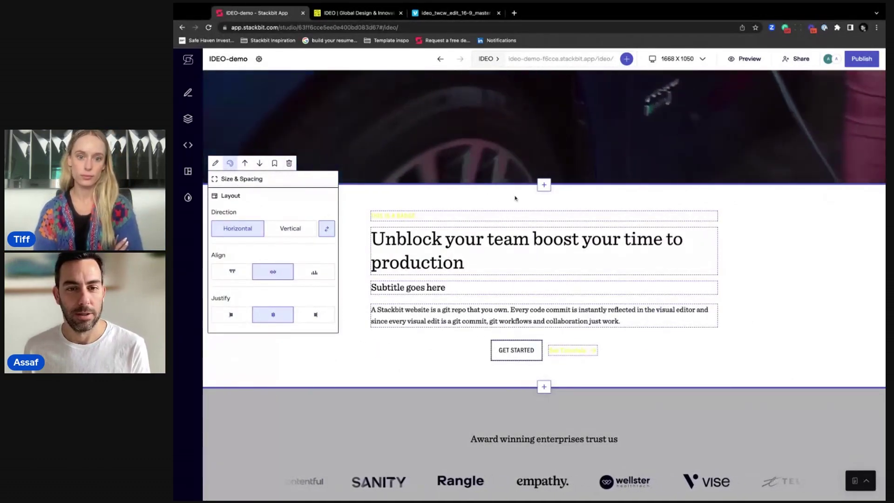
- Add the saved IDEO "Paragraph" preset between the video and the "Unblock your team" section
left_click(544, 186)
left_click(294, 184)
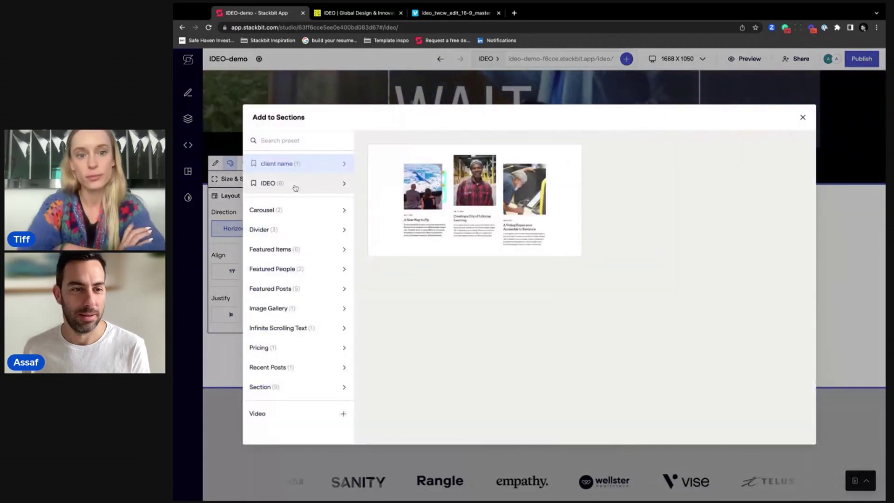
mouse_move(724, 189)
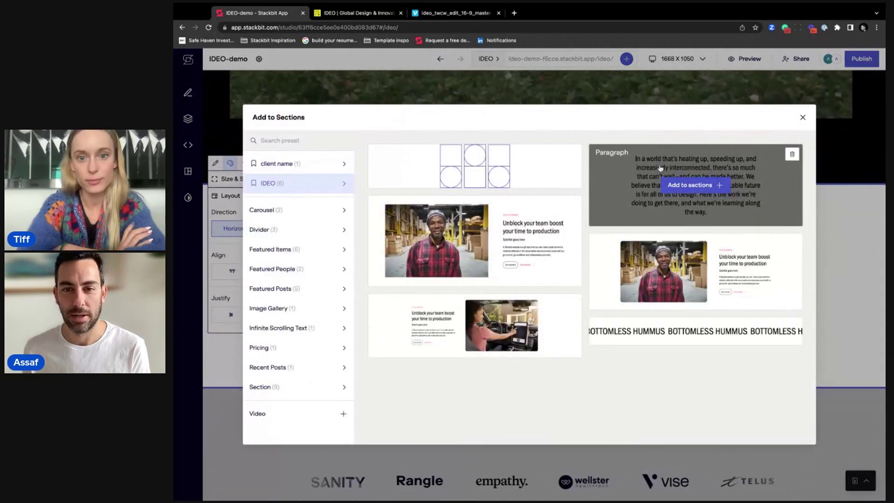
left_click(689, 188)
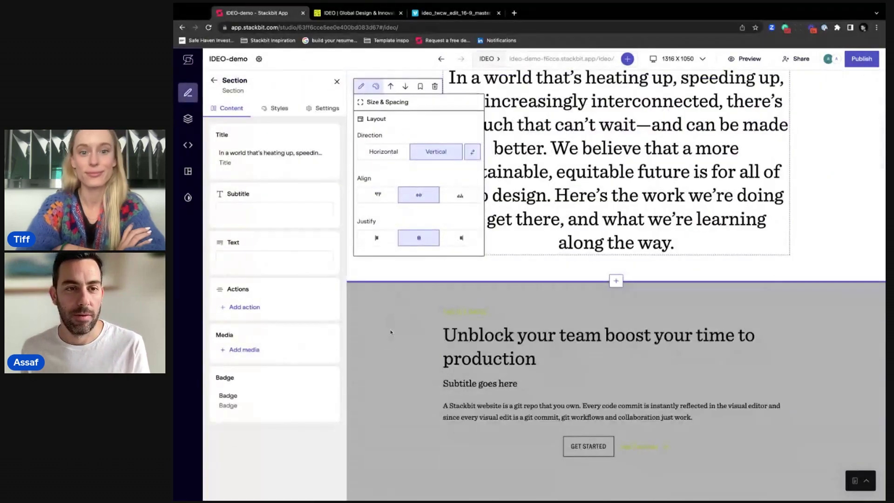
- Delete the "Unblock your team" section below the new intro paragraph
left_click(390, 331)
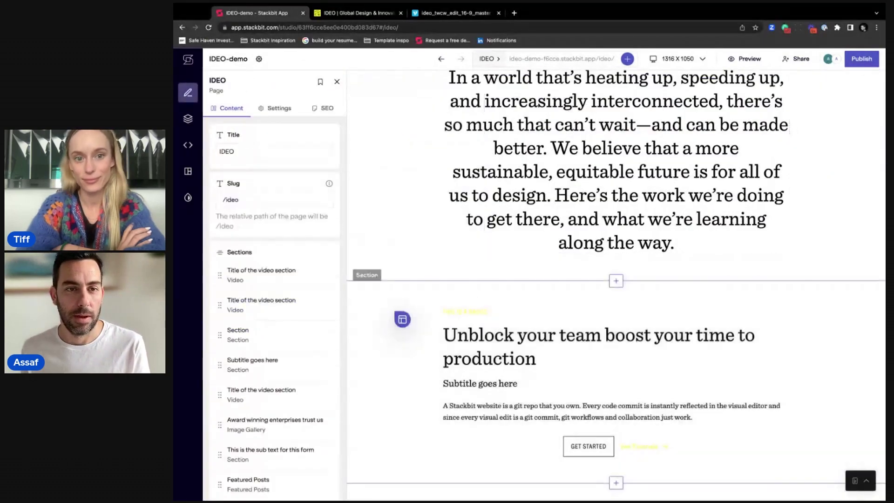
scroll(554, 208, "up", 1)
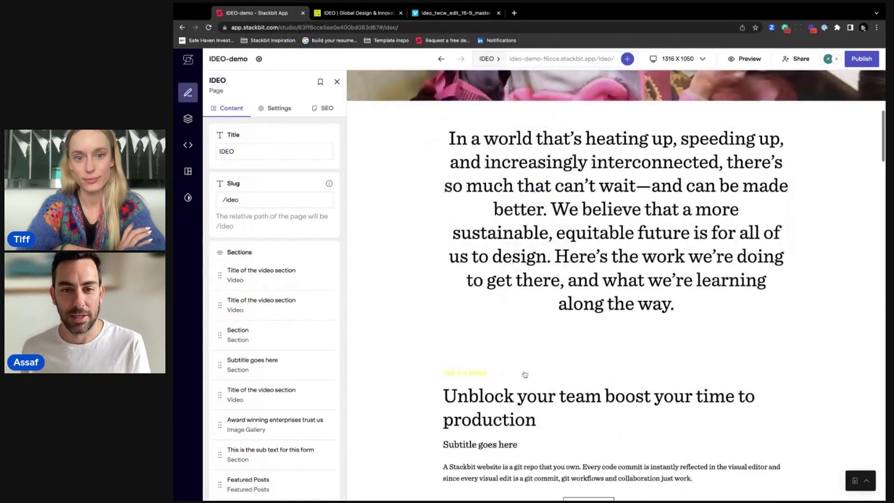
left_click(423, 354)
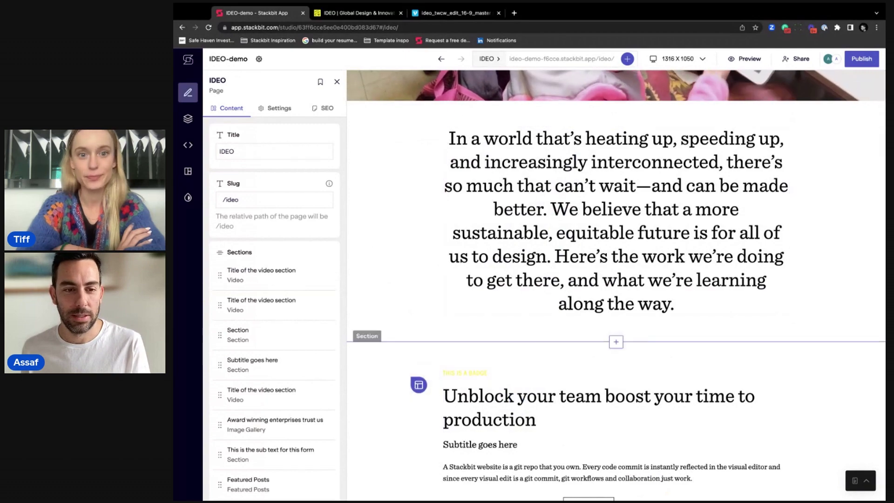
left_click(434, 164)
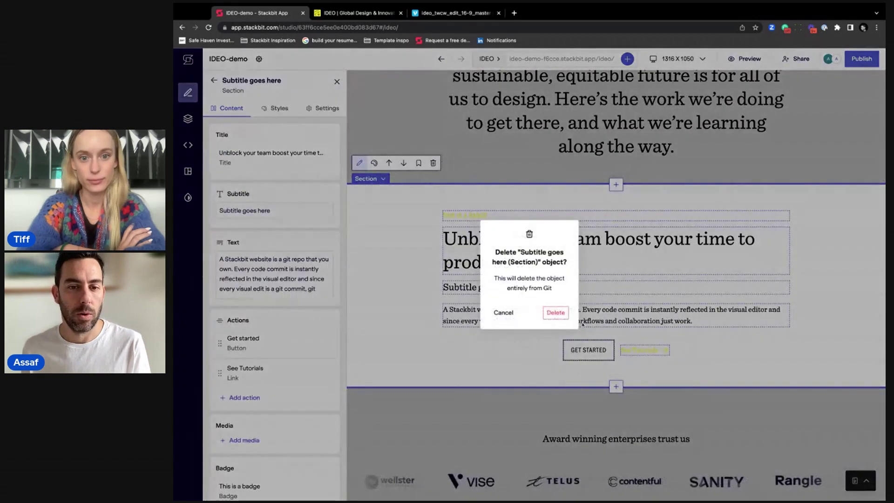
left_click(557, 313)
- Compare the intro paragraph with the IDEO website and add the saved IDEO "Section 1" preset below it
scroll(569, 251, "up", 4)
left_click(352, 13)
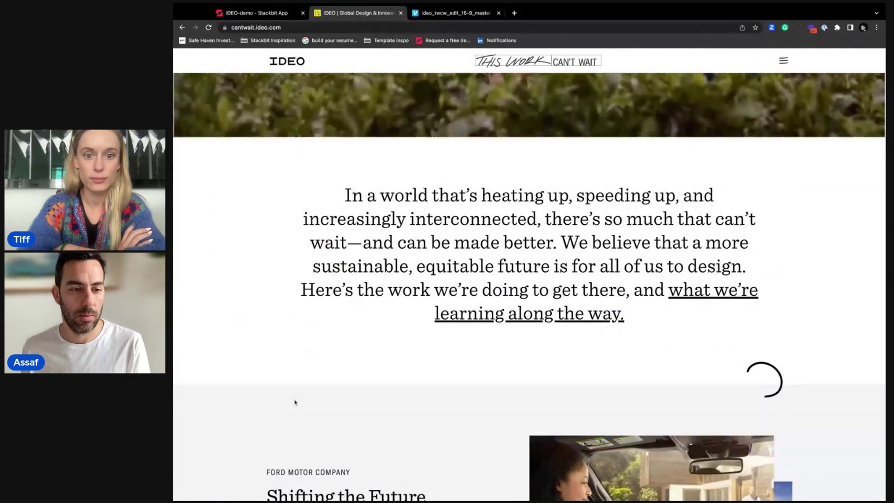
key("ctrl+shift+Tab")
scroll(404, 299, "down", 4)
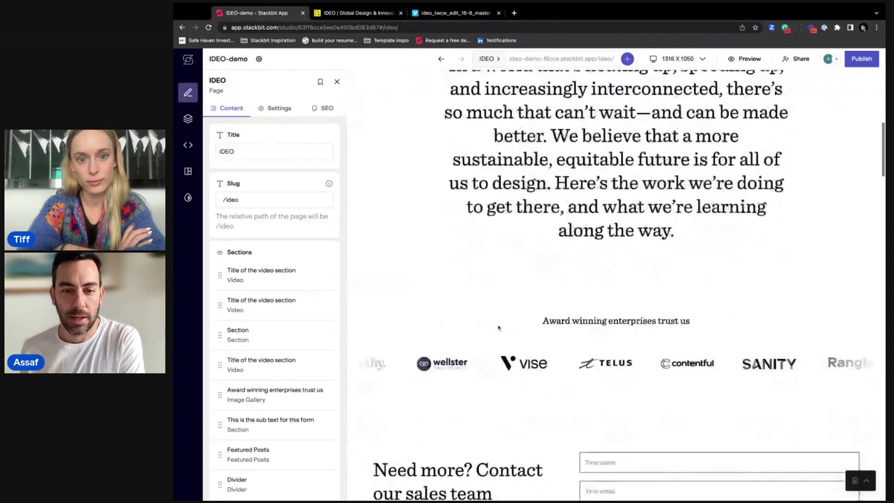
left_click(618, 229)
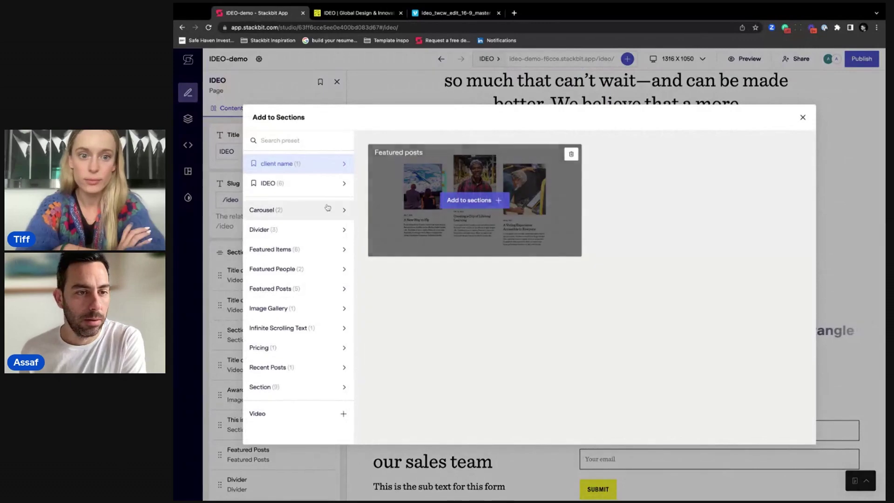
left_click(289, 188)
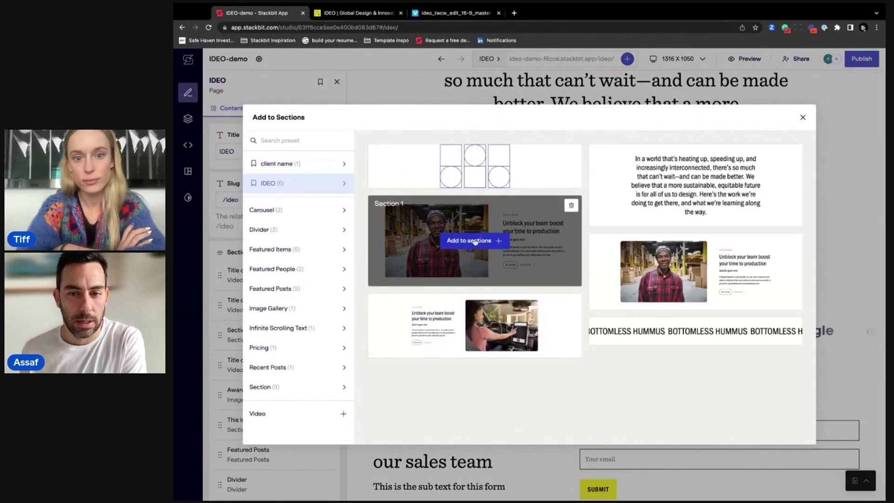
left_click(457, 321)
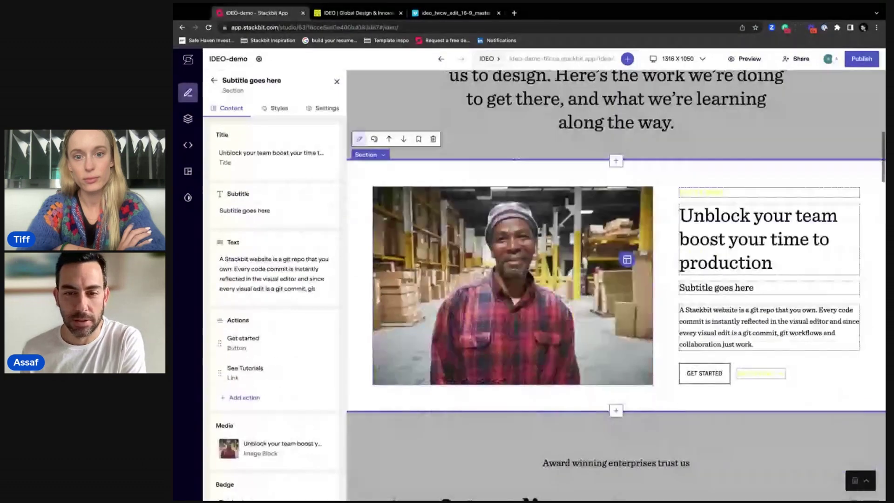
- Add the saved IDEO "Section 2" preset between the intro paragraph and the warehouse photo section, and close the content fields
left_click(615, 160)
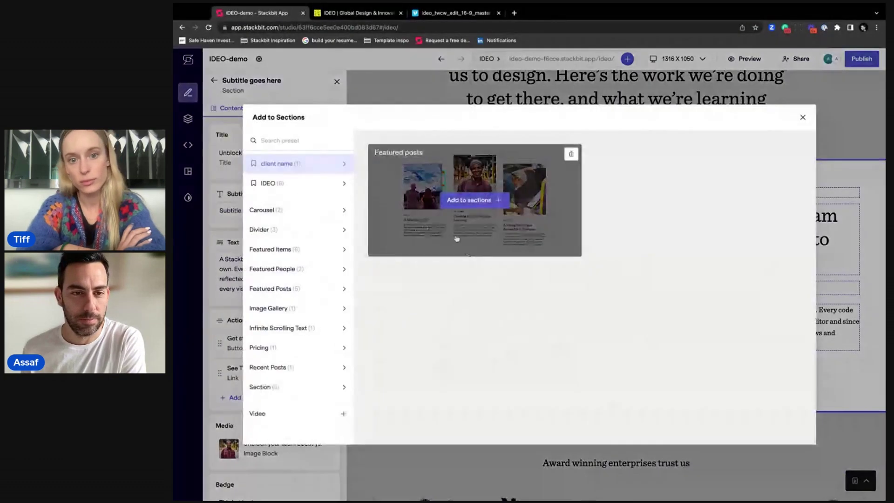
left_click(284, 184)
mouse_move(461, 326)
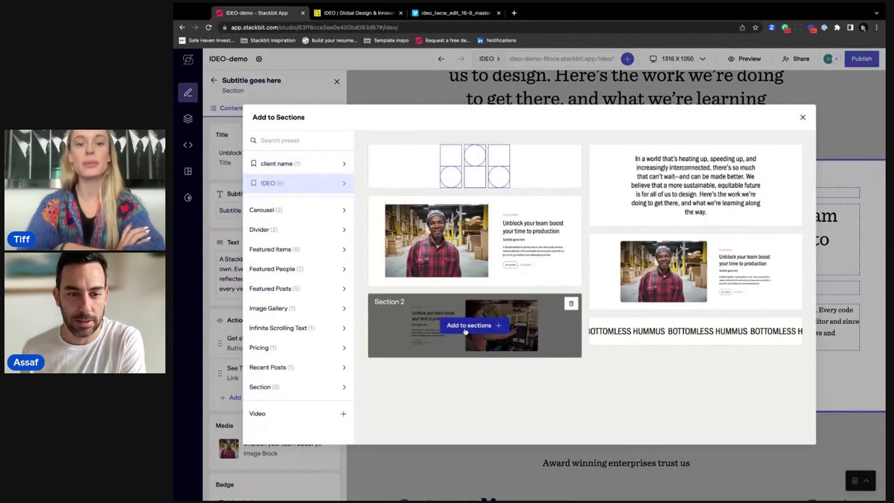
left_click(468, 325)
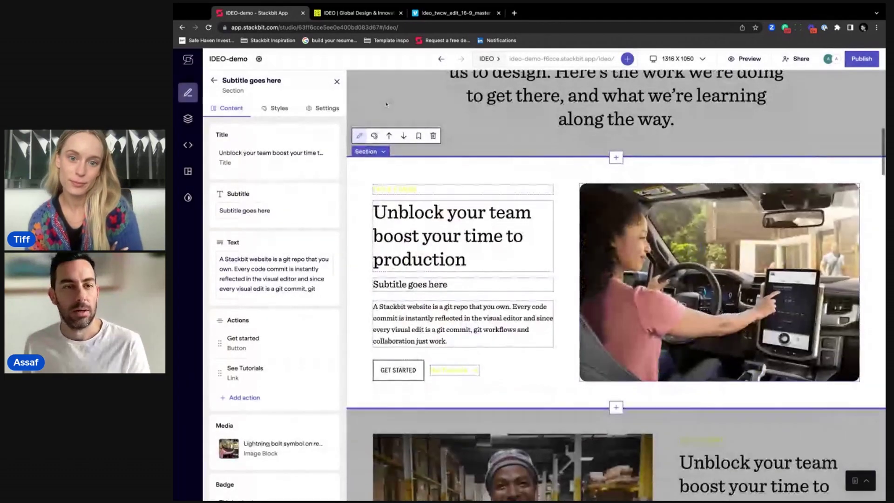
left_click(337, 81)
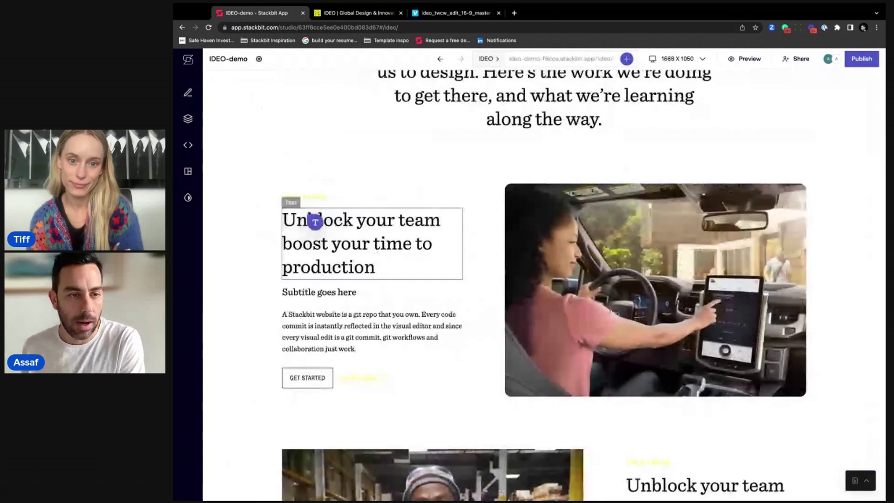
- Clear the badge text above the headings of the car photo section and the warehouse photo section
left_click(316, 197)
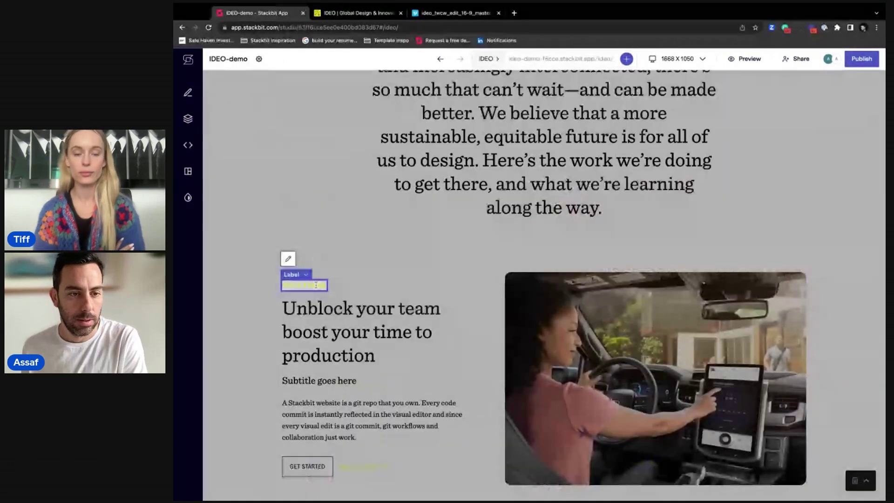
left_click(370, 262)
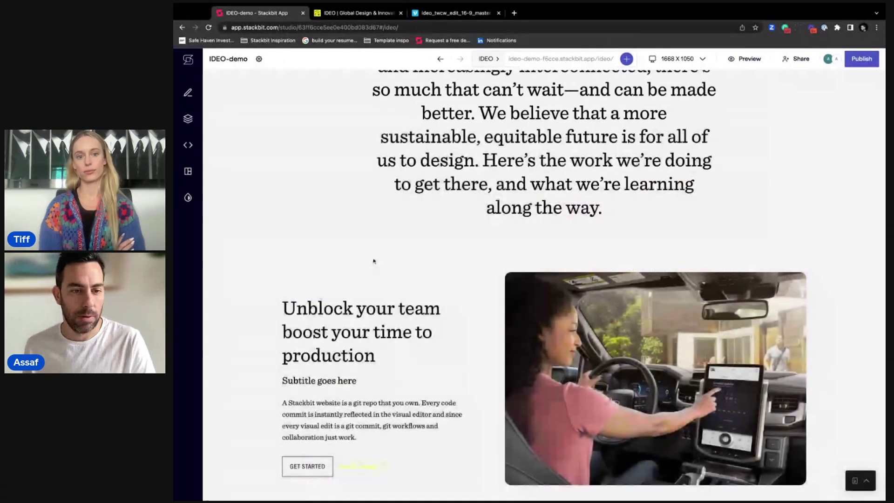
scroll(388, 312, "down", 3)
scroll(404, 363, "down", 3)
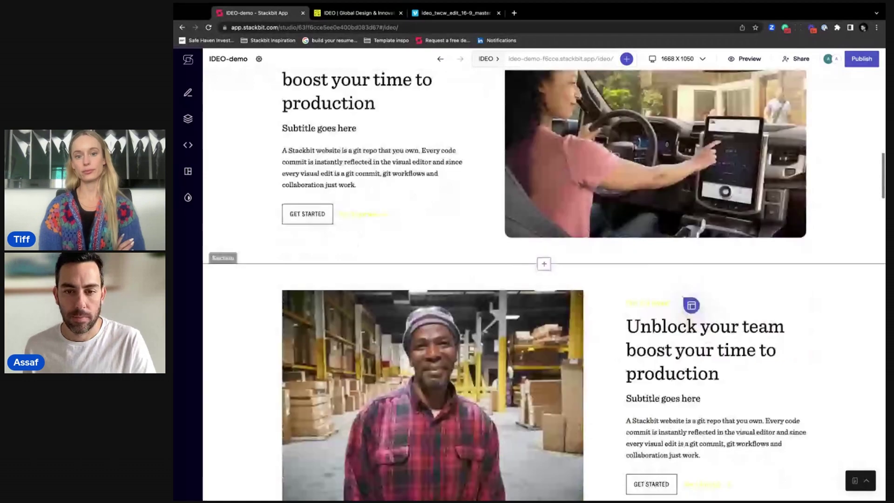
left_click(647, 303)
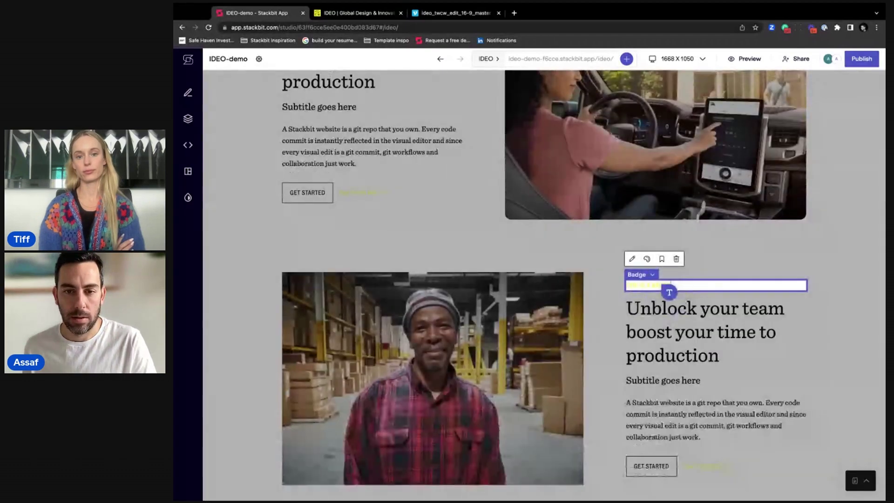
left_click(668, 288)
left_click(706, 278)
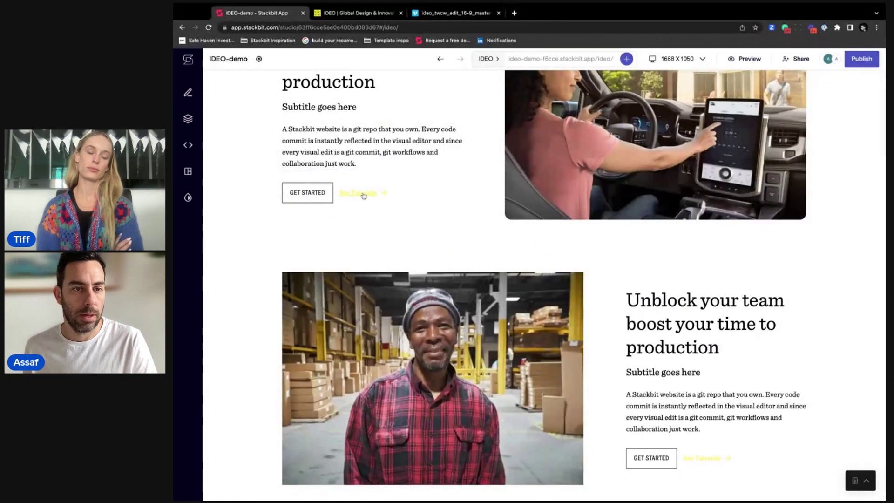
- Examine the text and tags of the Ford Motor Company section on the IDEO website and return to the Stackbit project
left_click(354, 14)
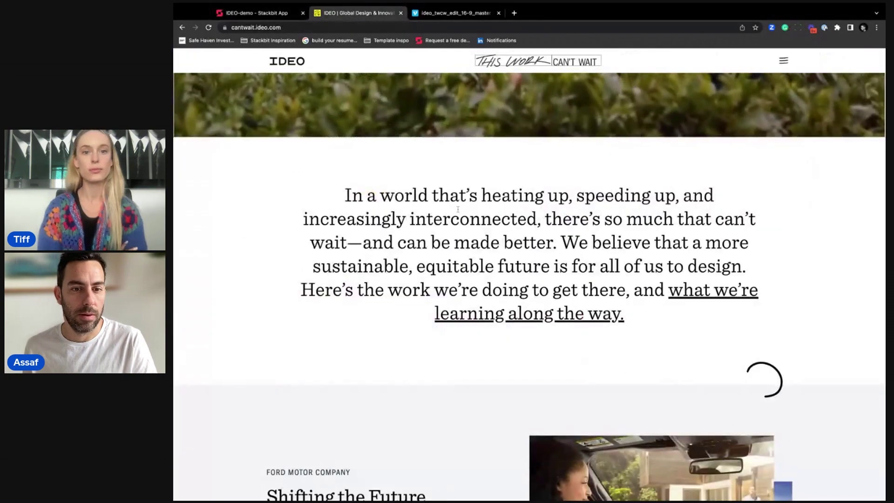
scroll(398, 264, "down", 5)
scroll(398, 265, "down", 2)
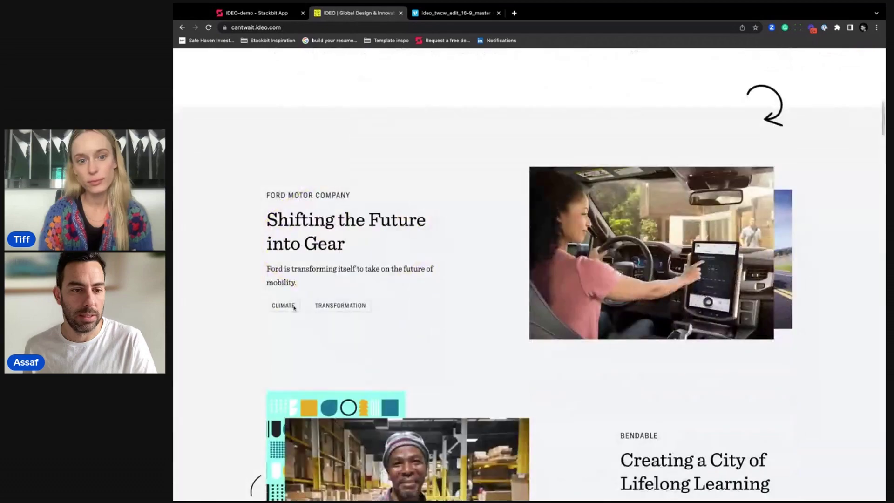
left_click(260, 14)
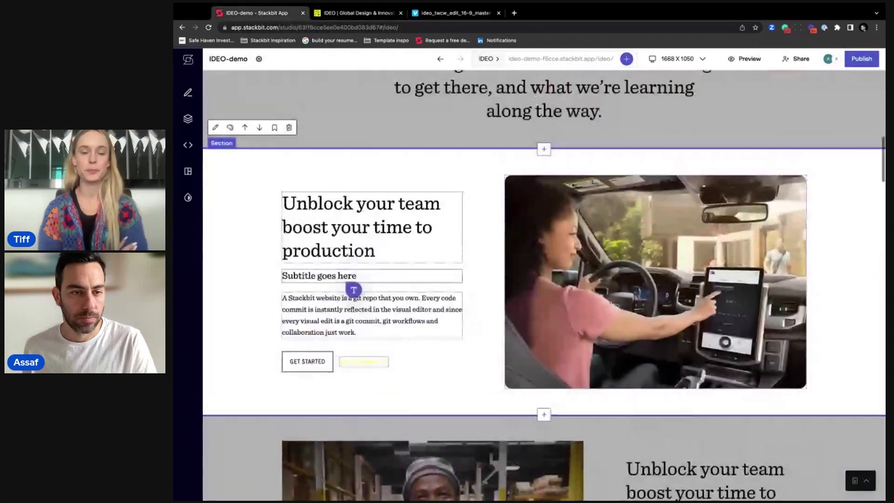
- Delete the "See Tutorials" link from the car photo section's actions
left_click(385, 363)
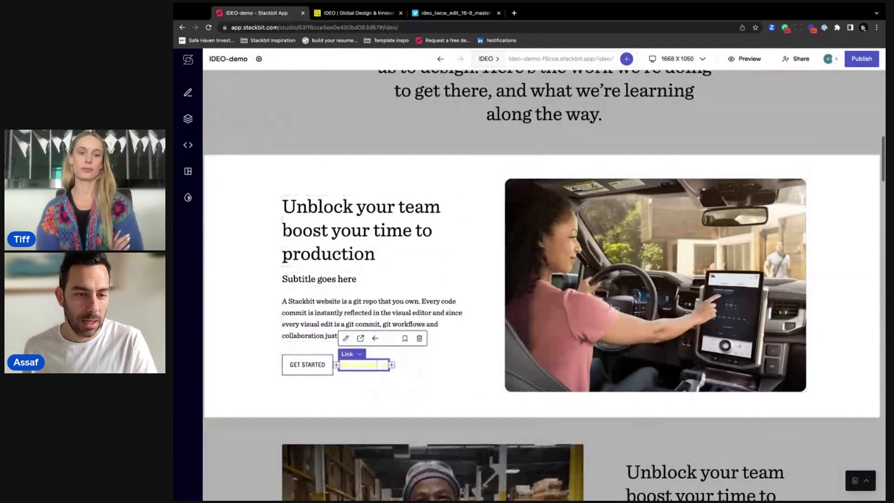
scroll(418, 272, "down", 2)
left_click(419, 259)
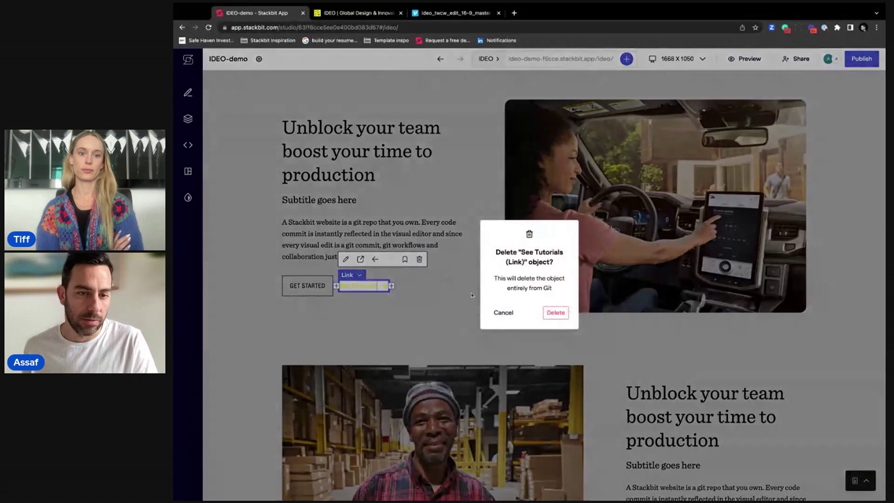
left_click(550, 316)
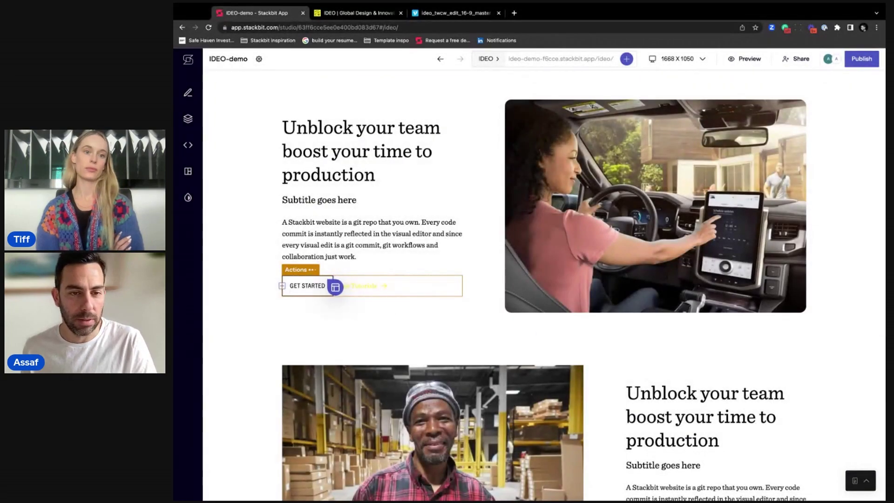
- Add a secondary button with the URL "/" beside the car photo section's existing button and close its content fields
left_click(305, 285)
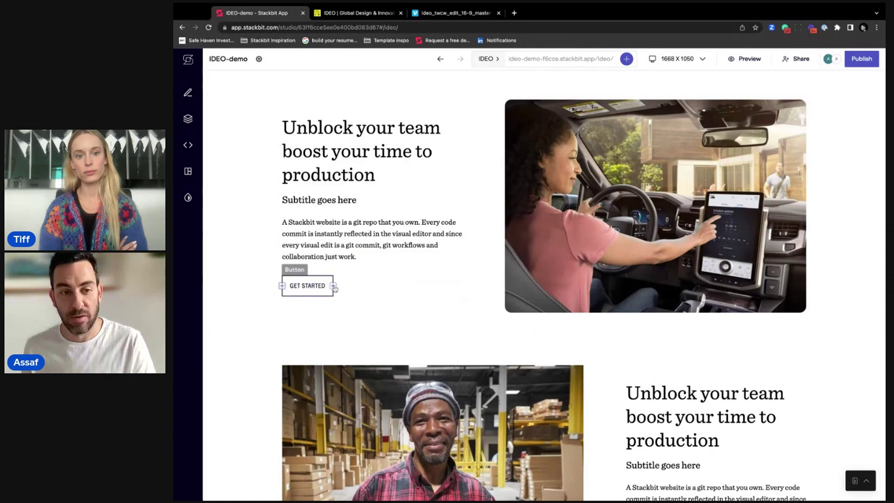
left_click(333, 286)
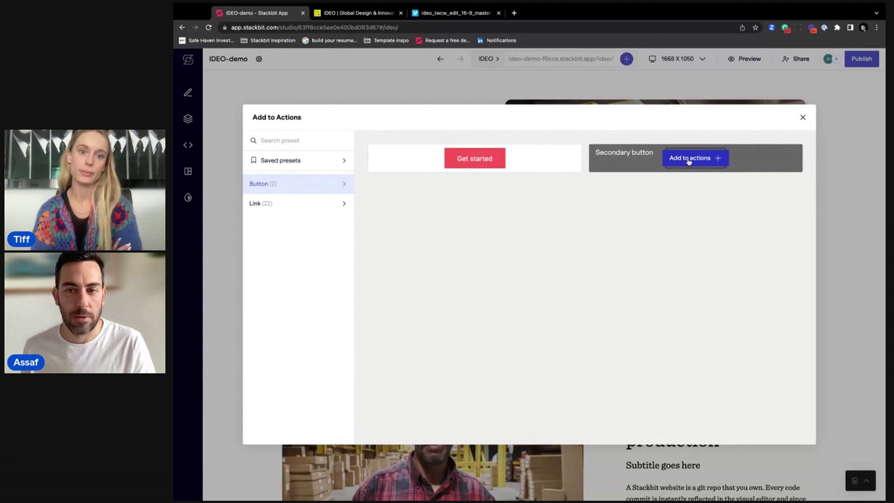
left_click(688, 161)
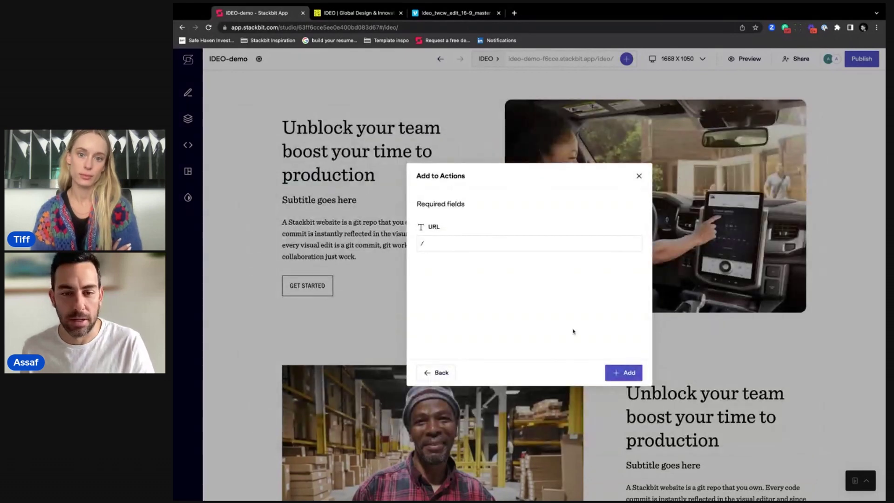
left_click(632, 372)
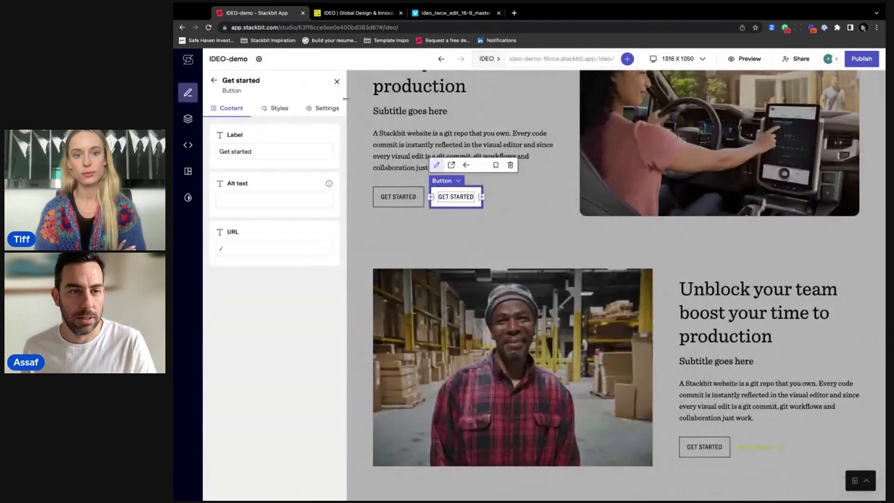
left_click(337, 83)
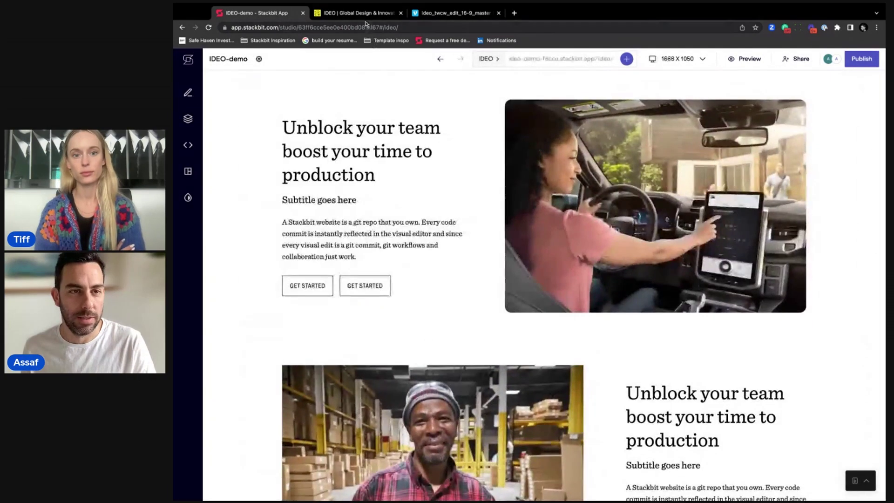
- Compare the buttons with the IDEO website's tags, and set the car photo section's first button to Primary style with its icon shown
left_click(365, 14)
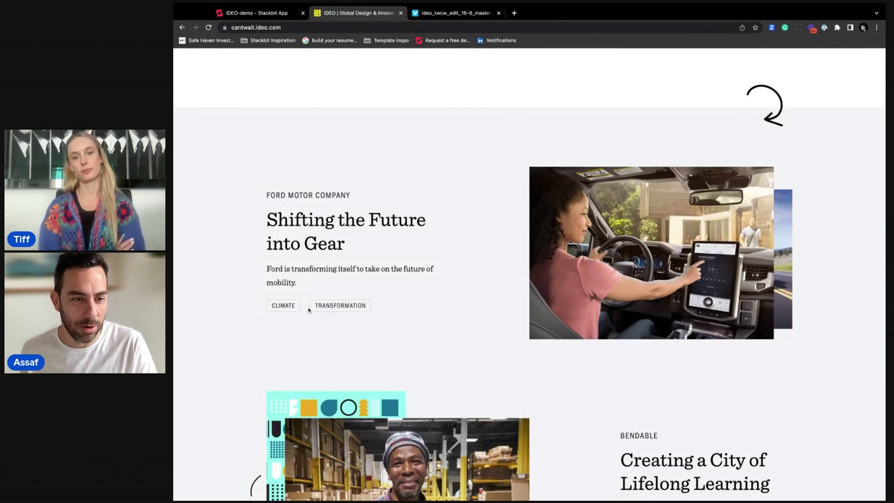
left_click(259, 13)
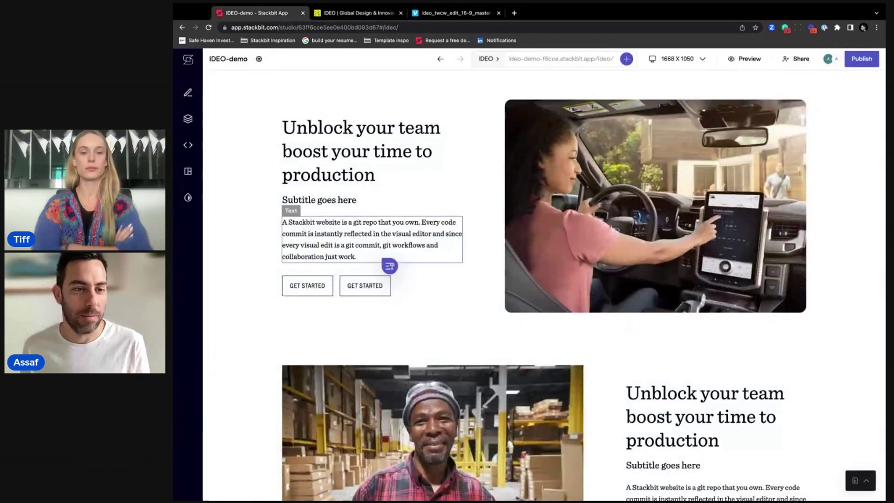
left_click(299, 280)
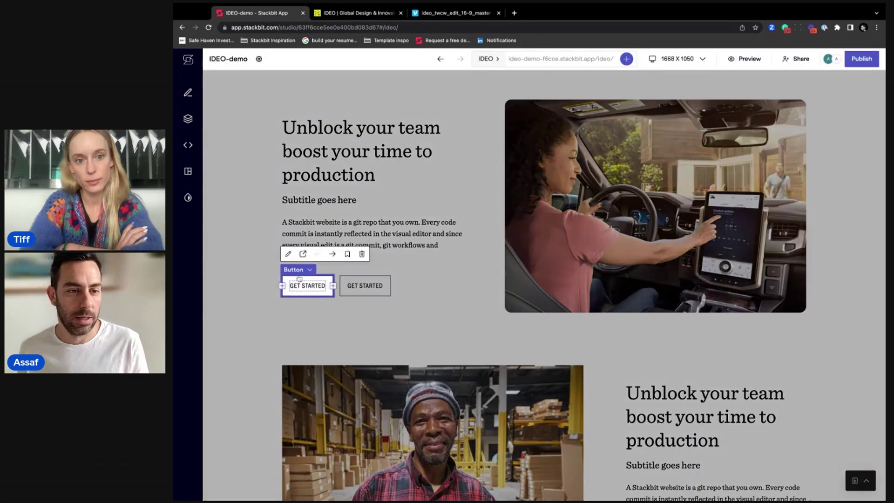
left_click(288, 254)
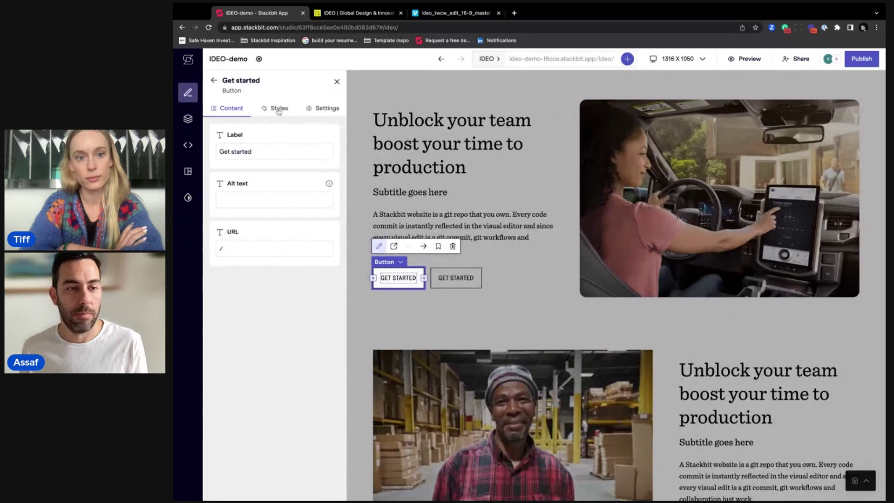
left_click(278, 109)
left_click(249, 296)
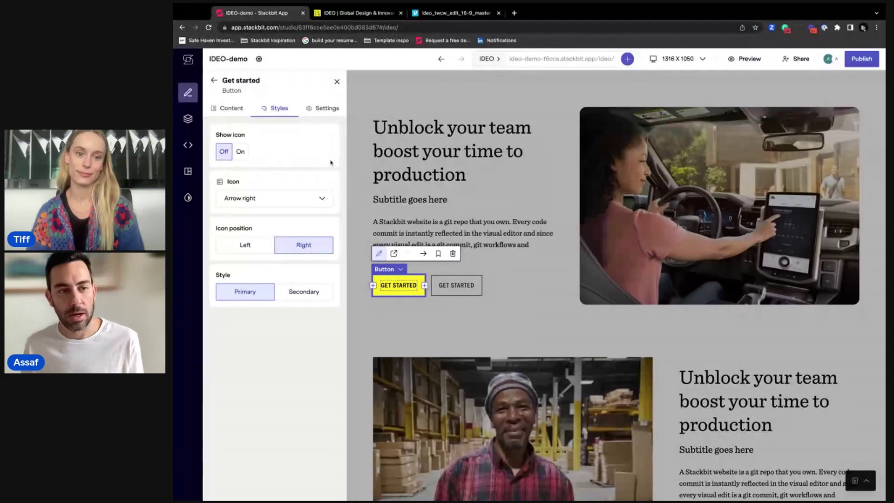
left_click(241, 152)
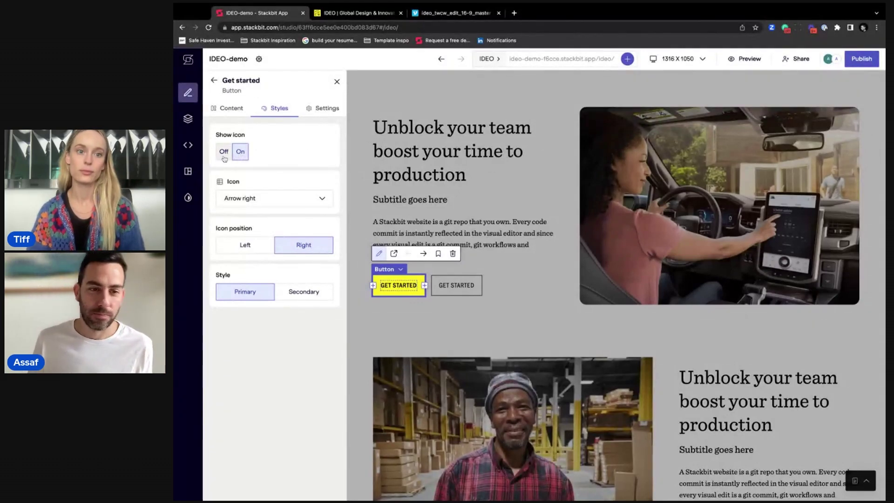
left_click(336, 82)
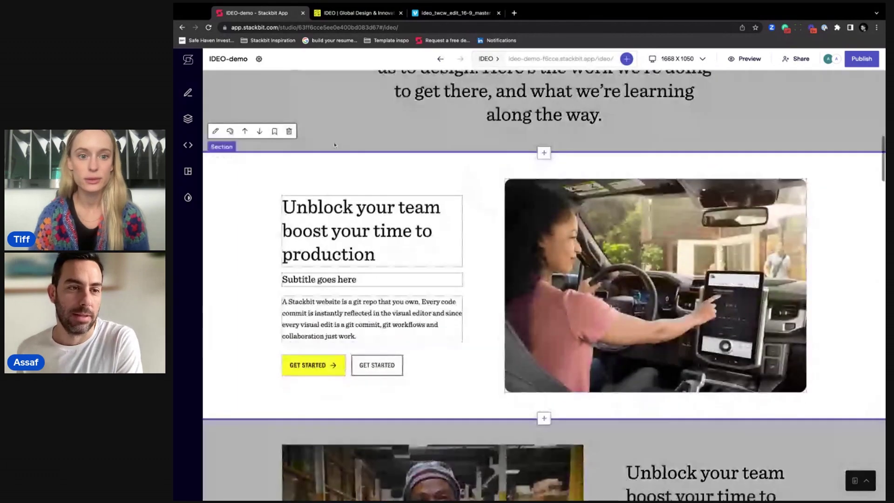
- Apply the light grey color style to the car photo section and the warehouse photo section
left_click(215, 131)
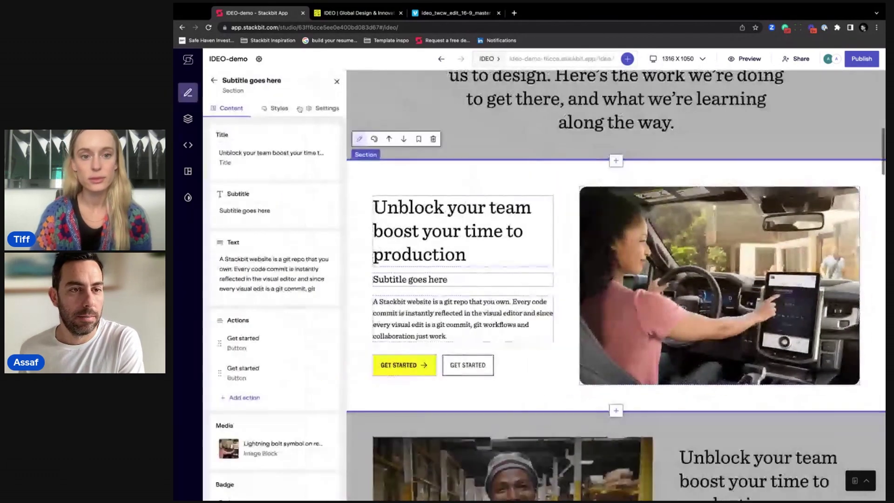
left_click(286, 110)
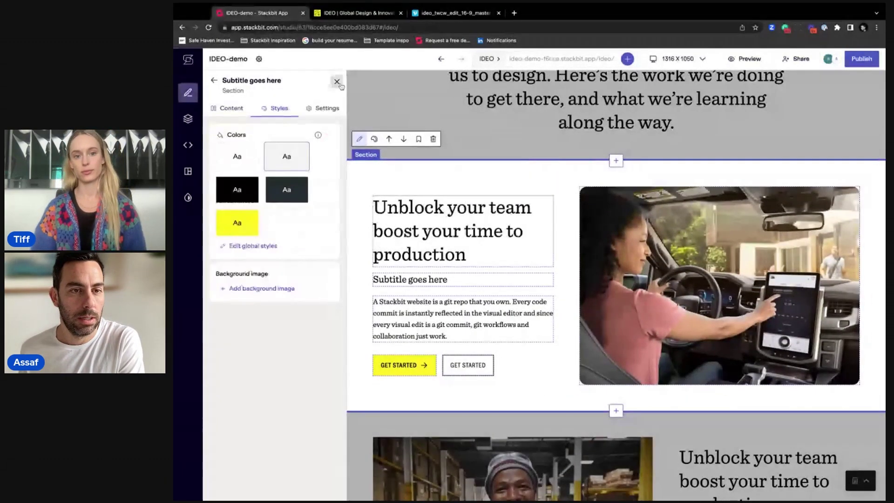
left_click(337, 81)
scroll(430, 136, "down", 5)
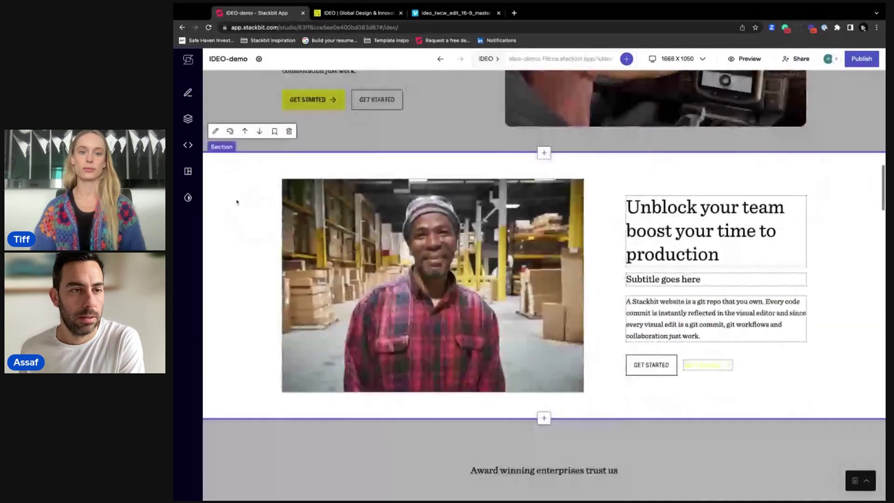
left_click(231, 132)
left_click(215, 131)
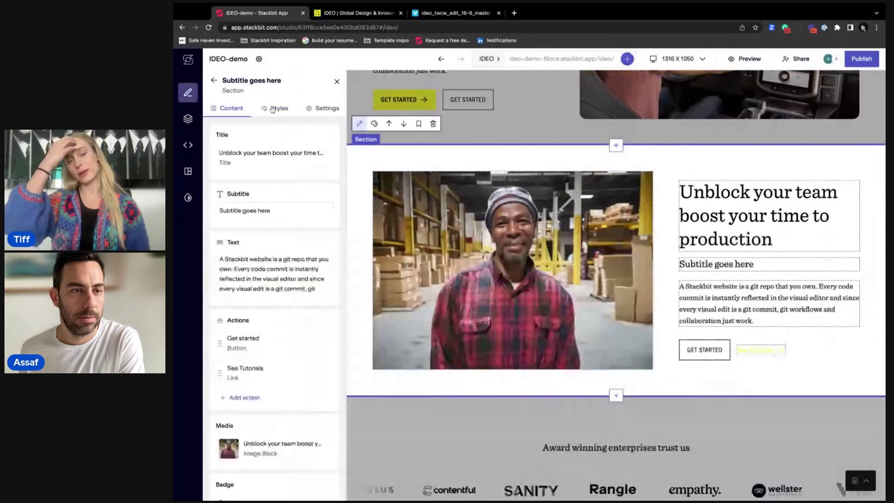
left_click(279, 108)
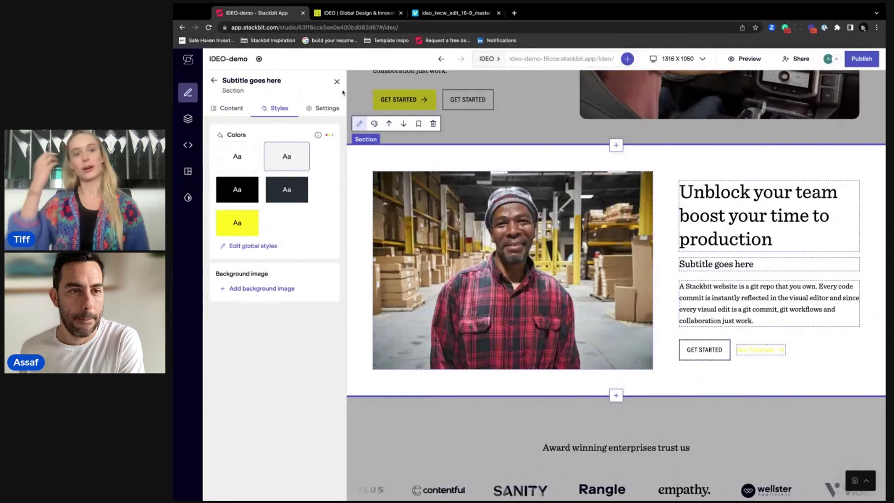
left_click(336, 82)
- Review the rebuilt page from the hero video through the photo sections down to the logo gallery and contact form
scroll(615, 188, "up", 15)
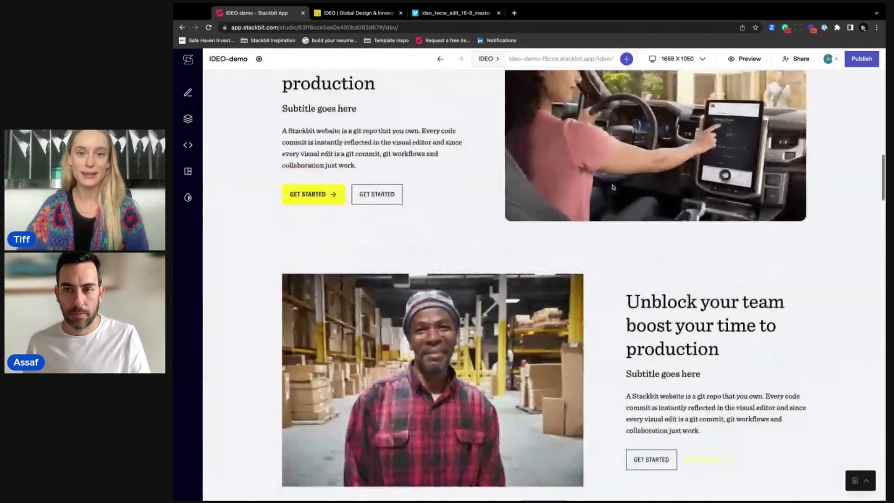
scroll(613, 187, "up", 5)
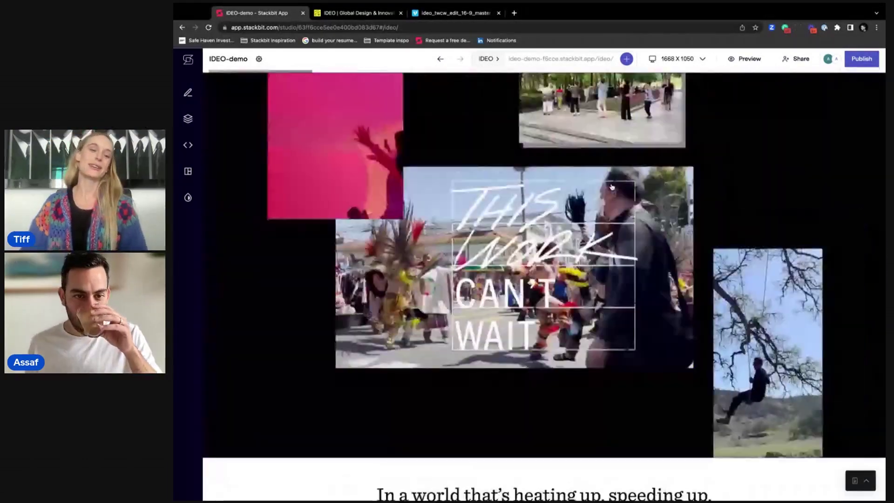
scroll(614, 186, "down", 8)
scroll(614, 187, "down", 10)
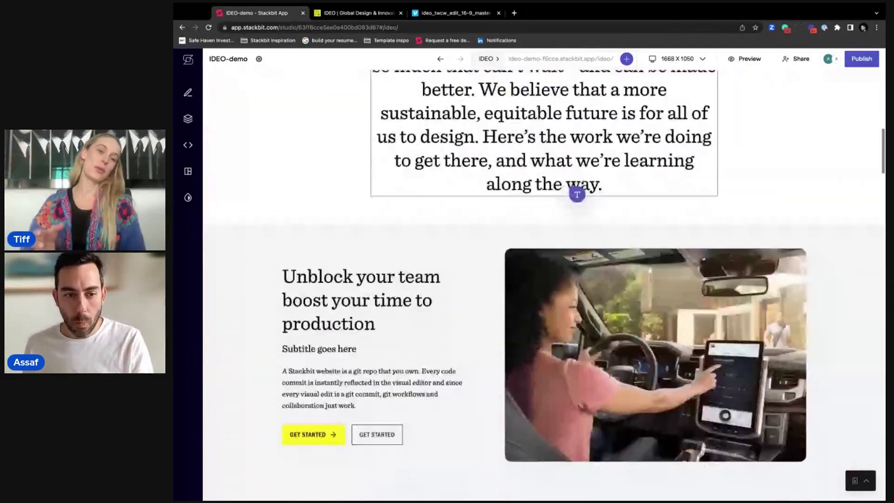
scroll(437, 223, "down", 2)
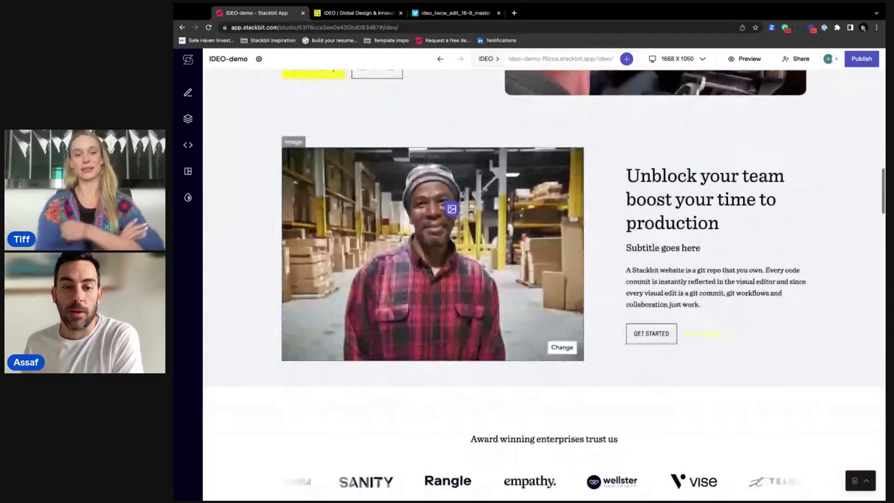
scroll(452, 207, "up", 3)
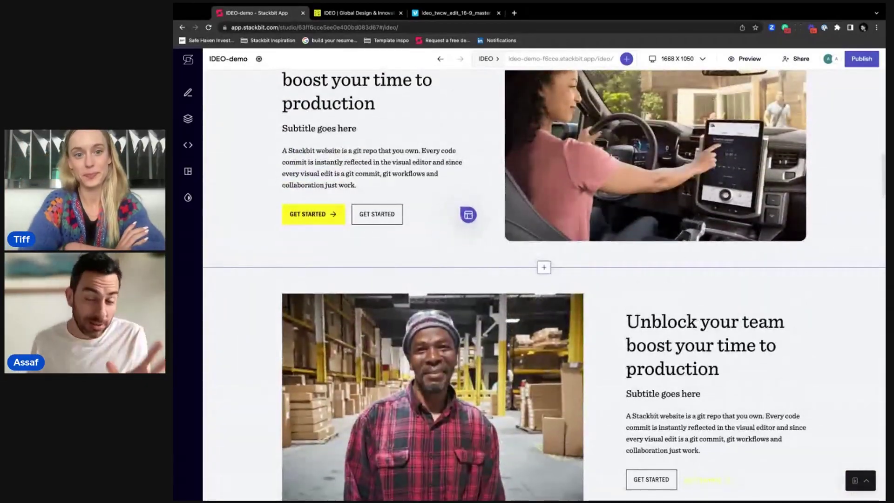
scroll(544, 232, "up", 3)
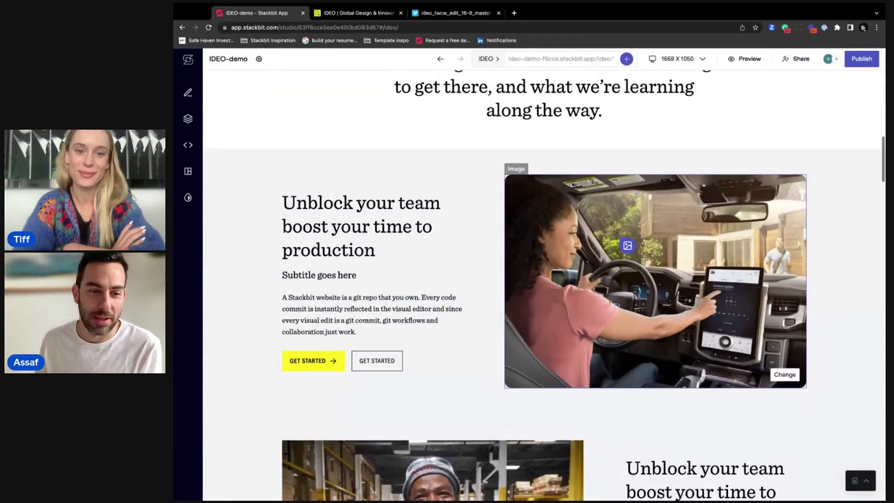
scroll(624, 241, "up", 3)
scroll(542, 151, "down", 8)
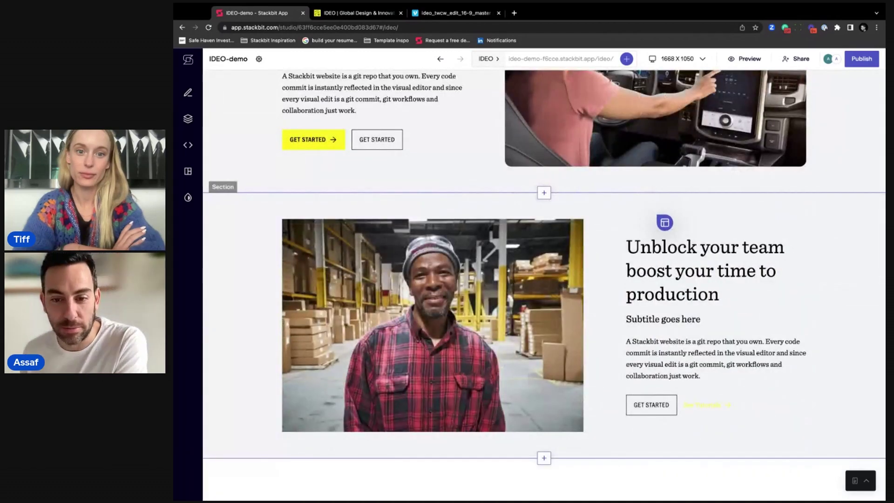
scroll(661, 228, "down", 3)
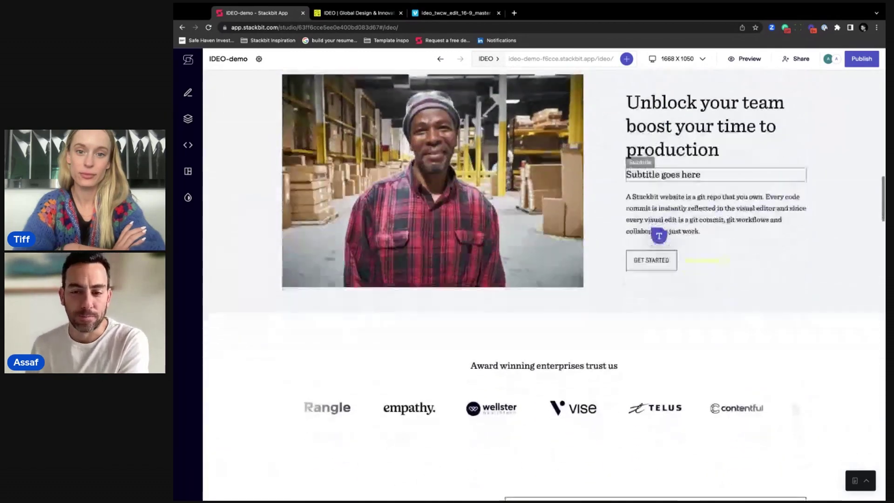
scroll(658, 235, "down", 2)
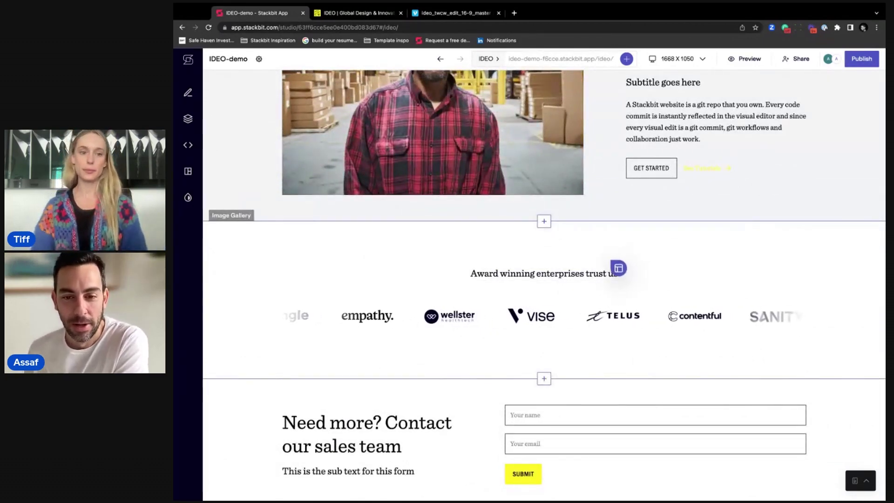
scroll(618, 268, "down", 1)
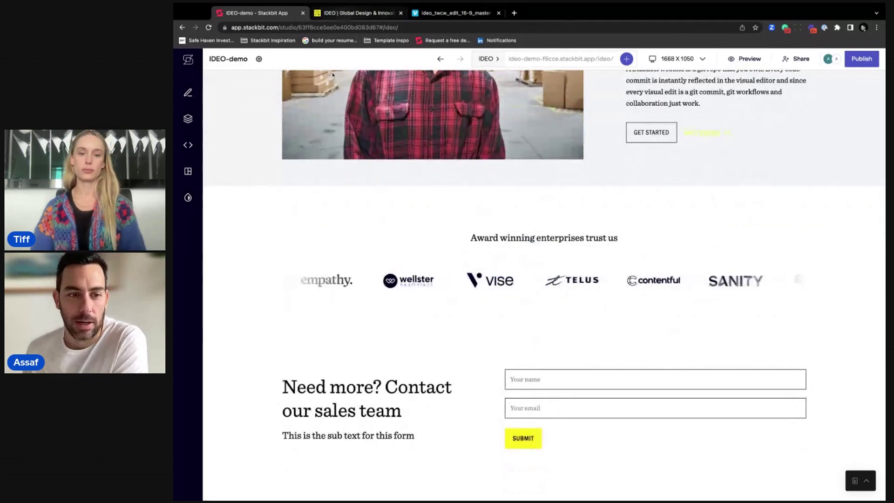
- Switch to the IDEO website and examine the scrolling text bands around its black newsletter subscribe section
left_click(336, 14)
scroll(498, 147, "up", 1)
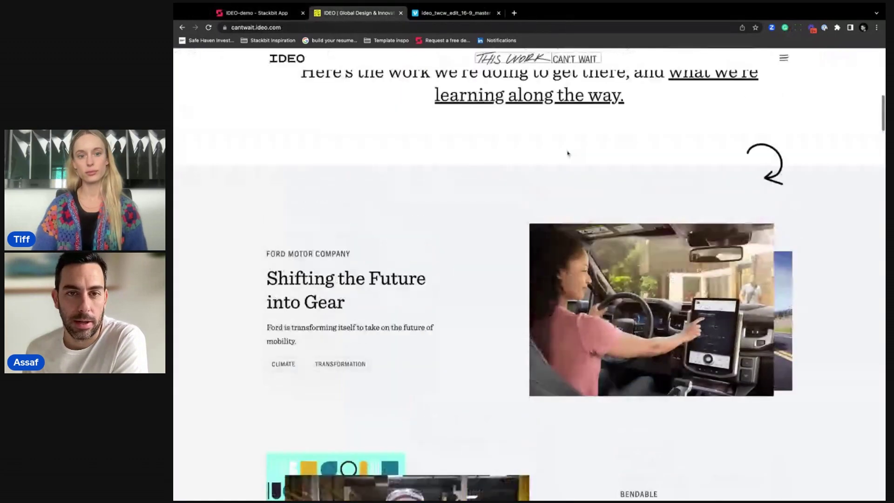
scroll(565, 153, "down", 15)
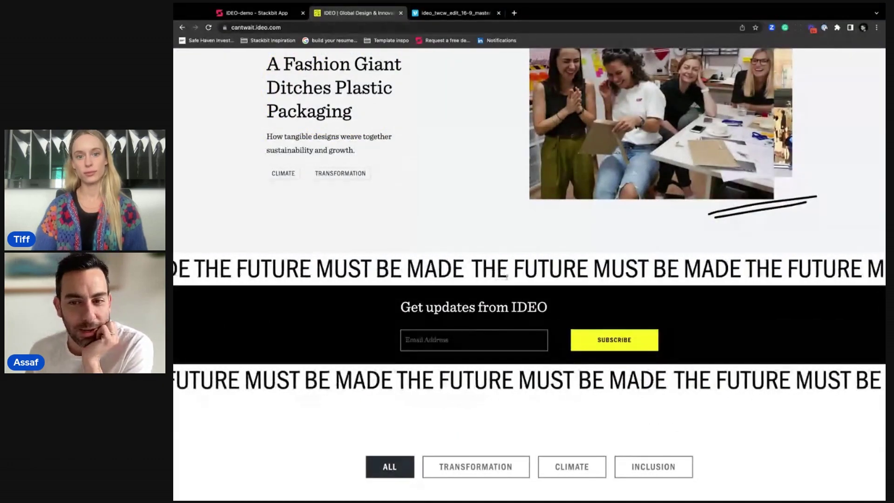
scroll(504, 276, "down", 1)
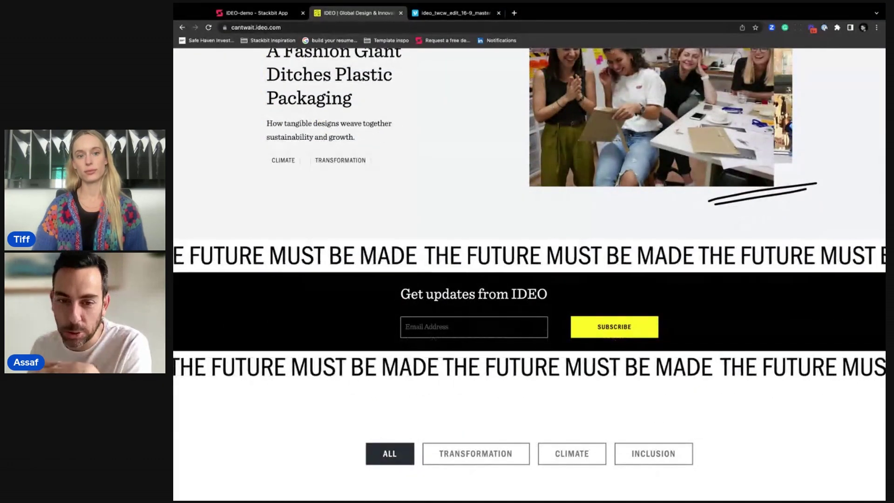
- Back in Stackbit, add an Infinite Scrolling Text section with the text "Bottomless hummus" above the logo gallery and close its content fields
left_click(260, 13)
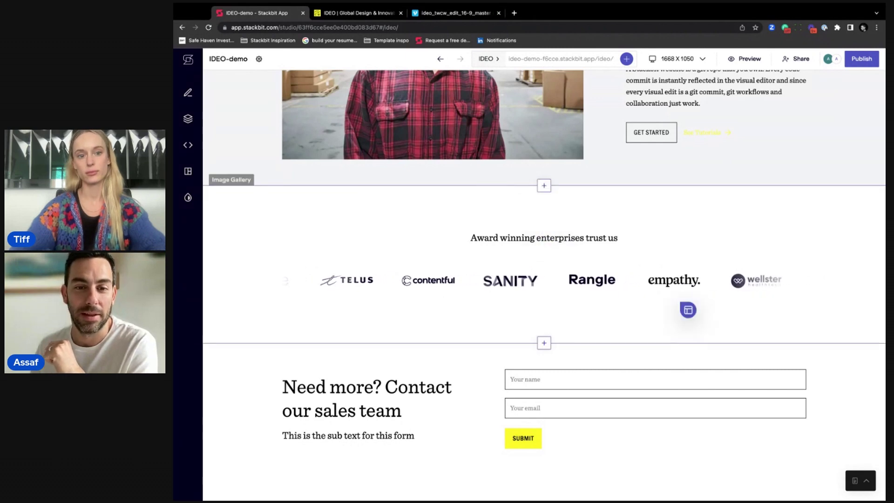
left_click(542, 185)
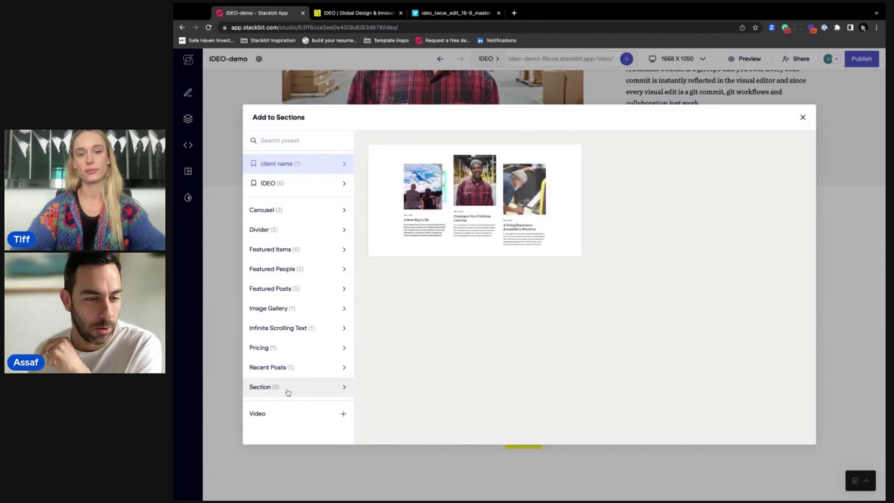
scroll(289, 390, "down", 1)
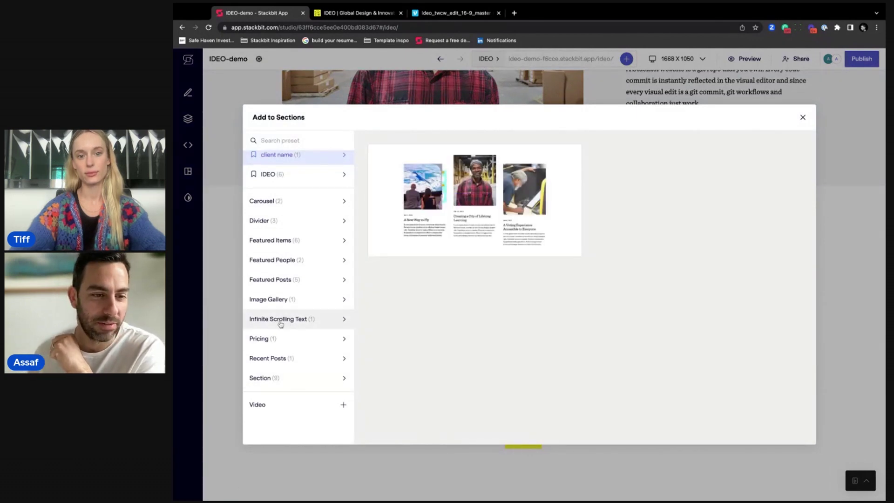
left_click(283, 324)
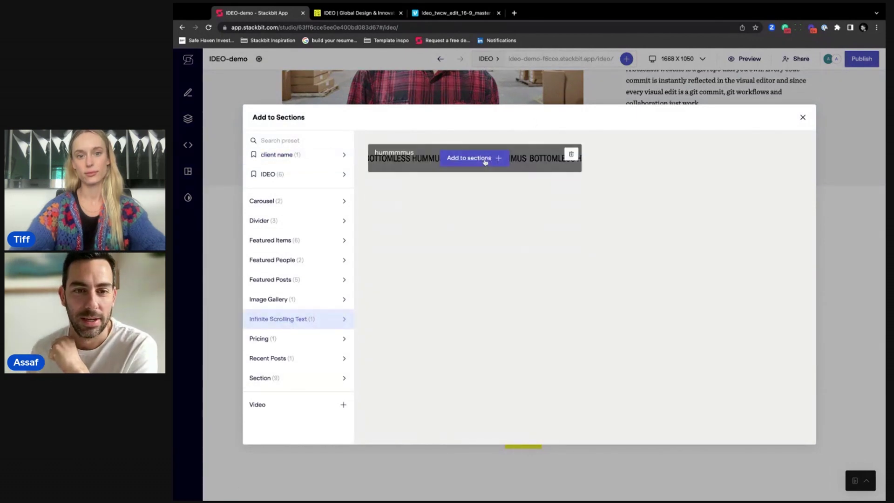
left_click(484, 159)
left_click_drag(454, 243, 534, 247)
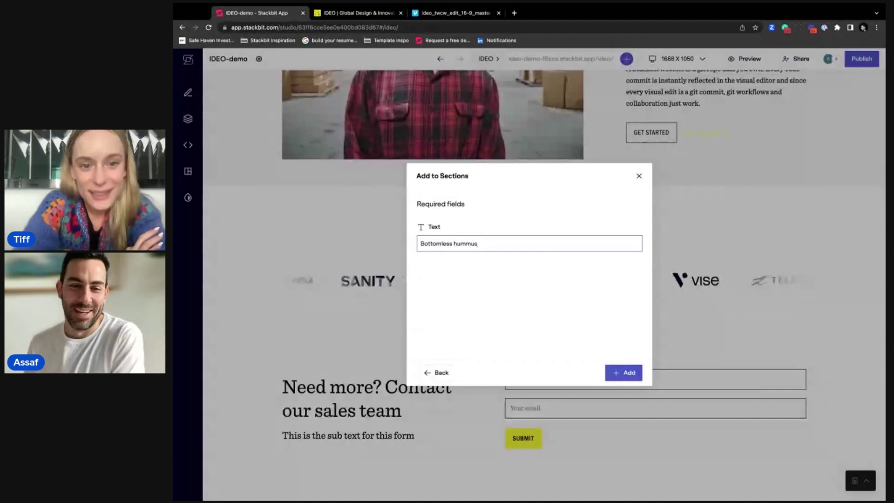
left_click(634, 376)
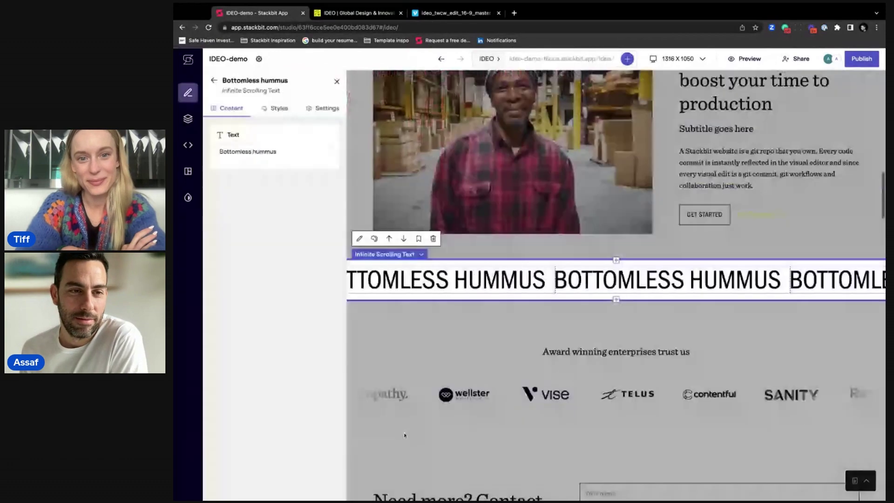
left_click(337, 81)
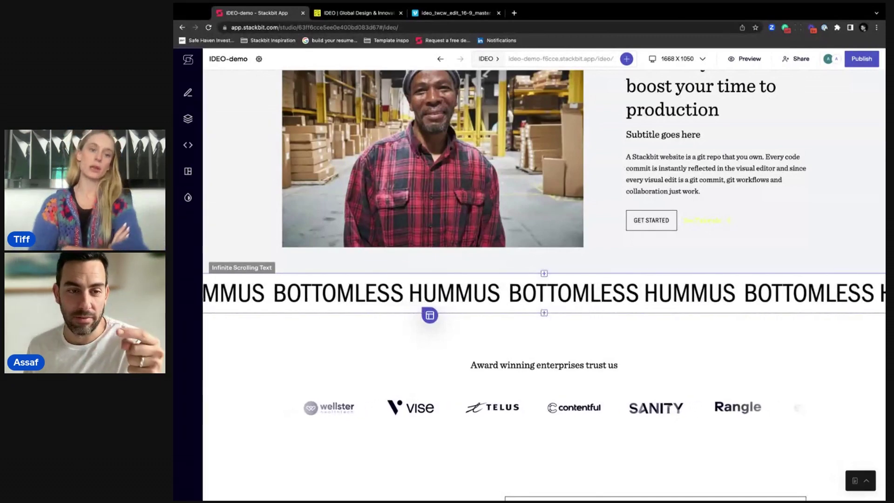
- Save the scrolling text section as a preset named "Bottomless hummus section" in the IDEO category
left_click(511, 293)
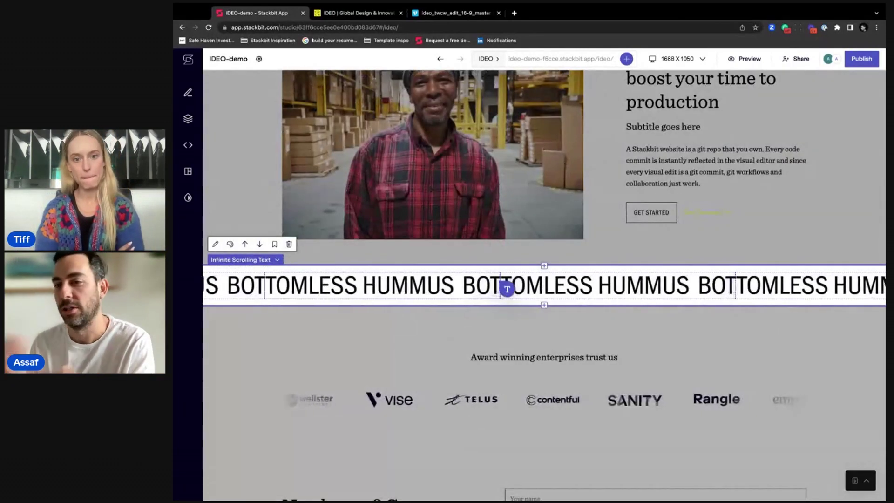
left_click(275, 244)
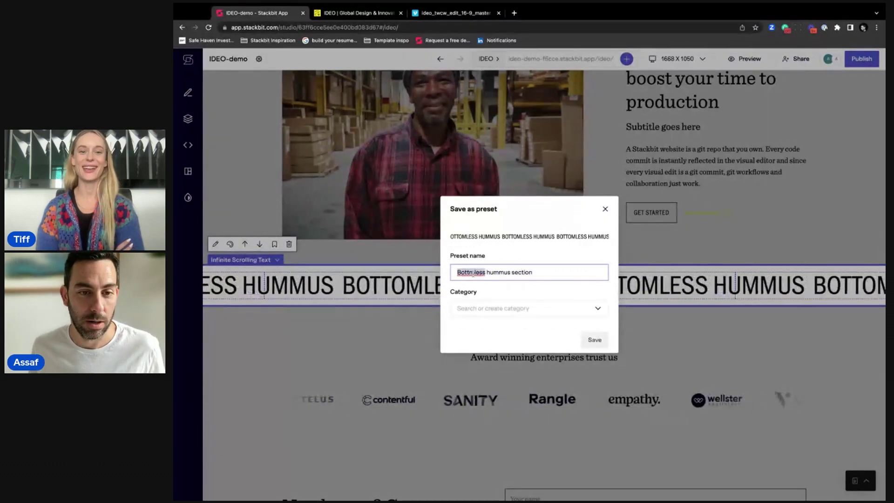
left_click(530, 308)
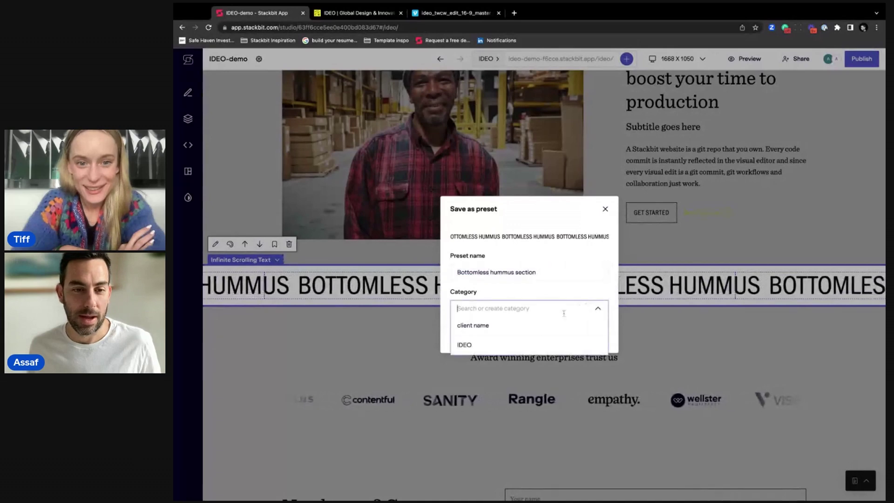
left_click(530, 344)
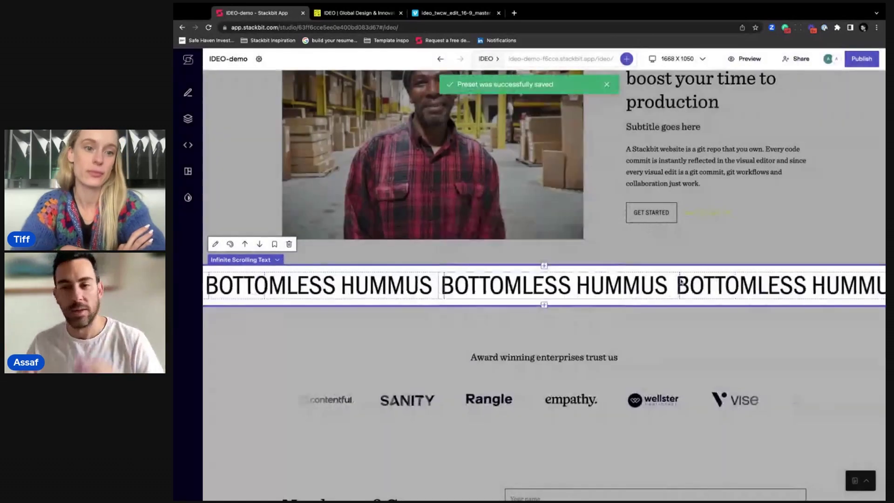
- Delete the image gallery section with the company logos, located between the scrolling text and the contact form
scroll(740, 355, "down", 2)
scroll(740, 355, "down", 2)
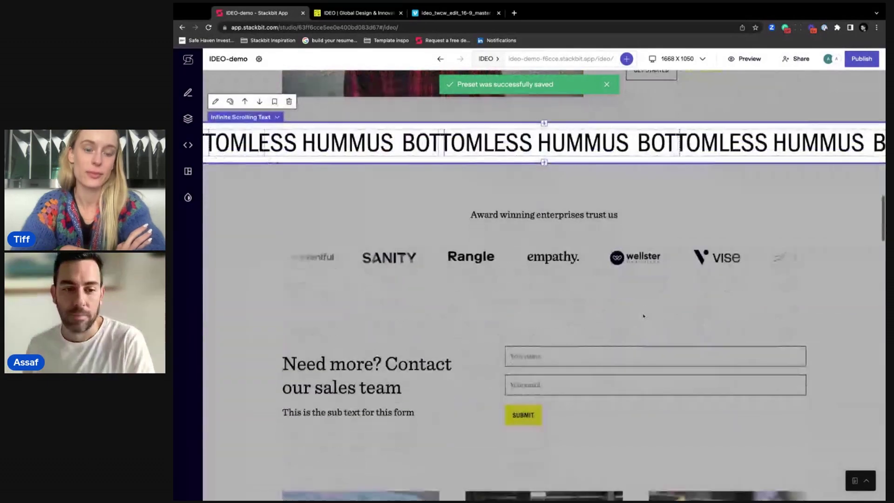
scroll(543, 279, "up", 1)
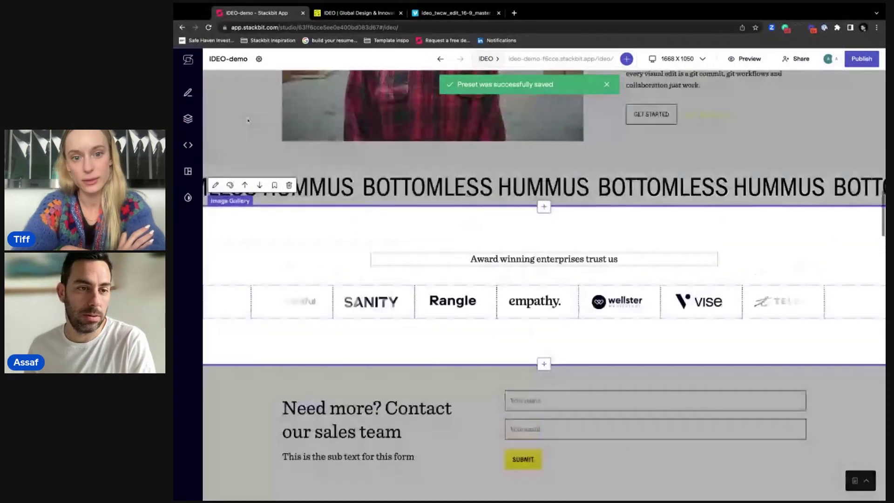
left_click(288, 185)
left_click(555, 318)
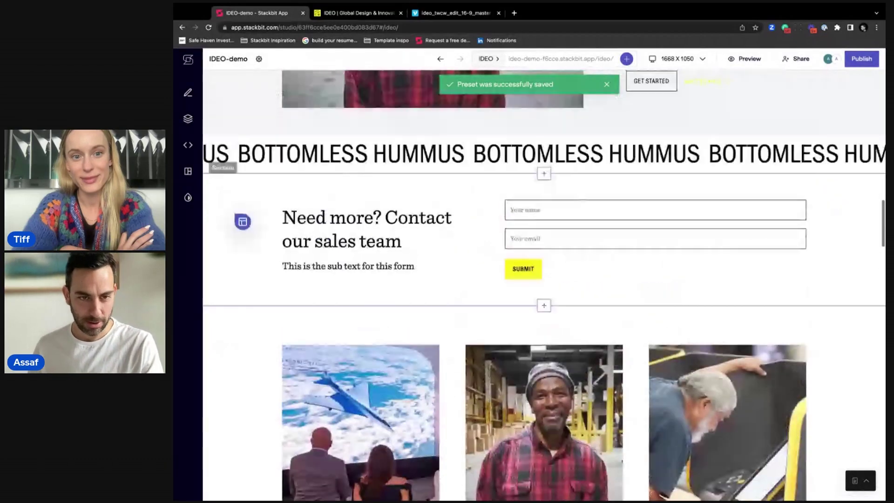
- Apply the black color style to the "Need more? Contact our sales team" form section
left_click(216, 203)
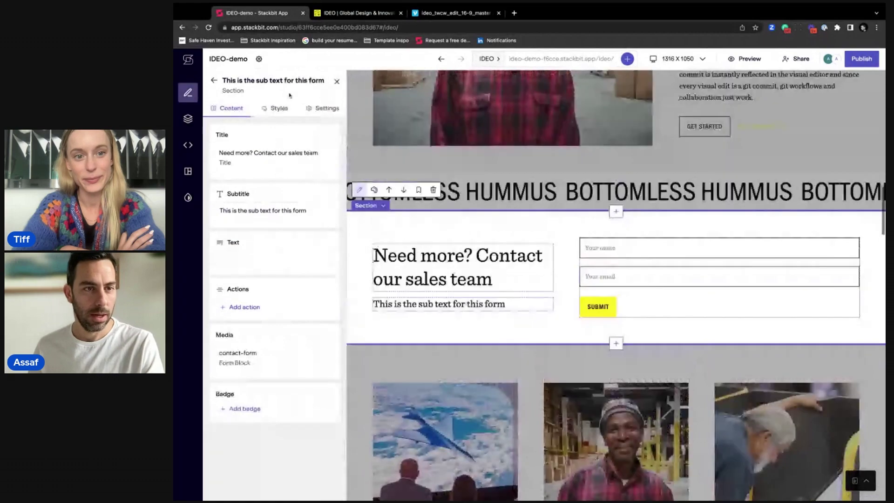
left_click(281, 109)
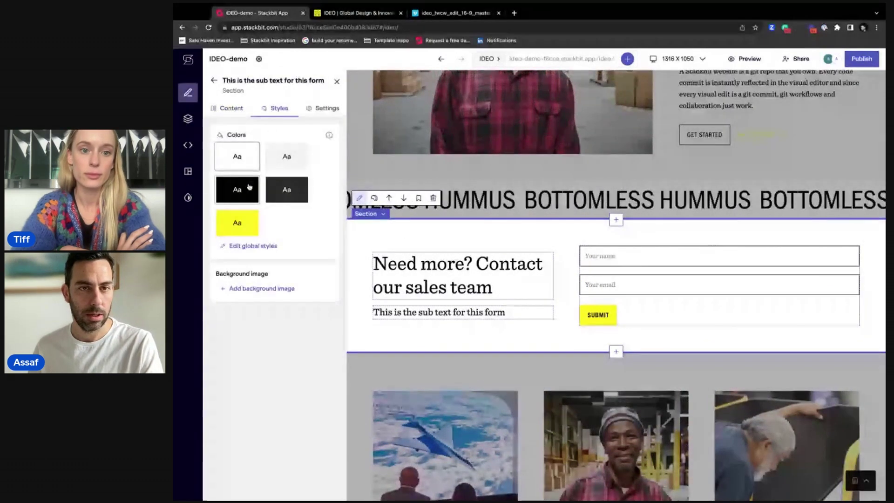
left_click(249, 186)
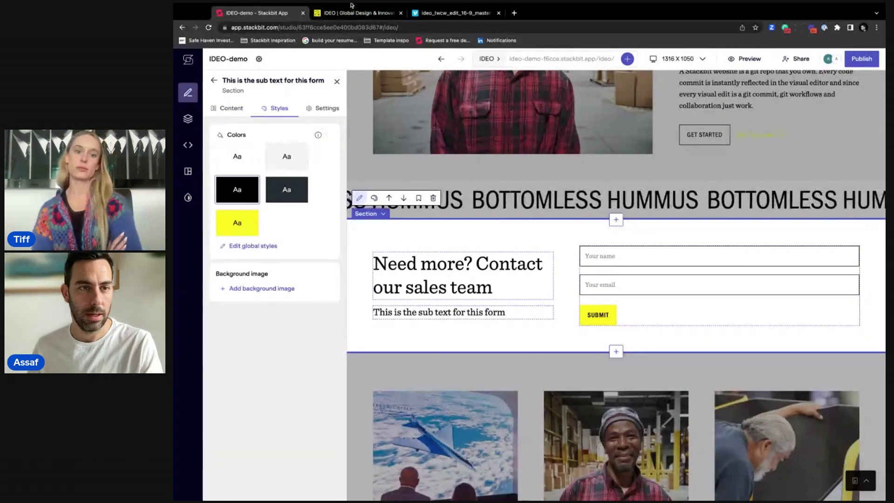
left_click(450, 281)
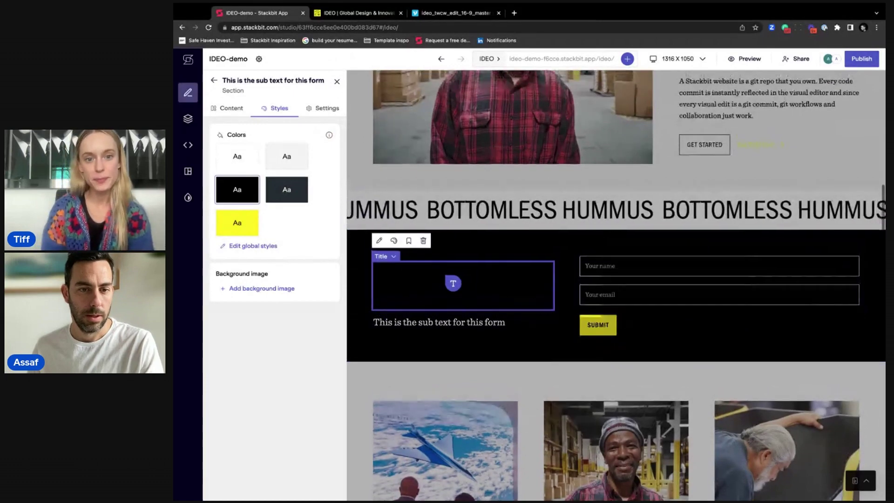
left_click(435, 276)
triple_click(435, 276)
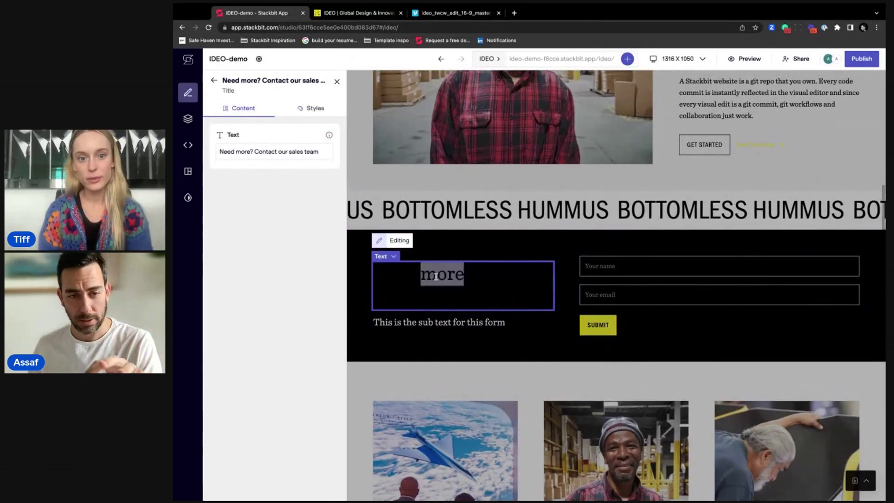
key("BackSpace")
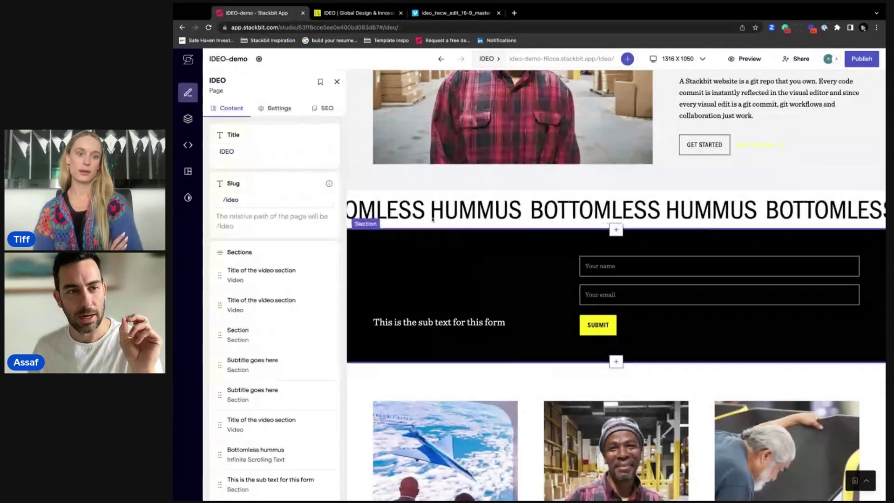
- Try yellow on the contact form section's title, and set its color to white to match the IDEO website
left_click(466, 275)
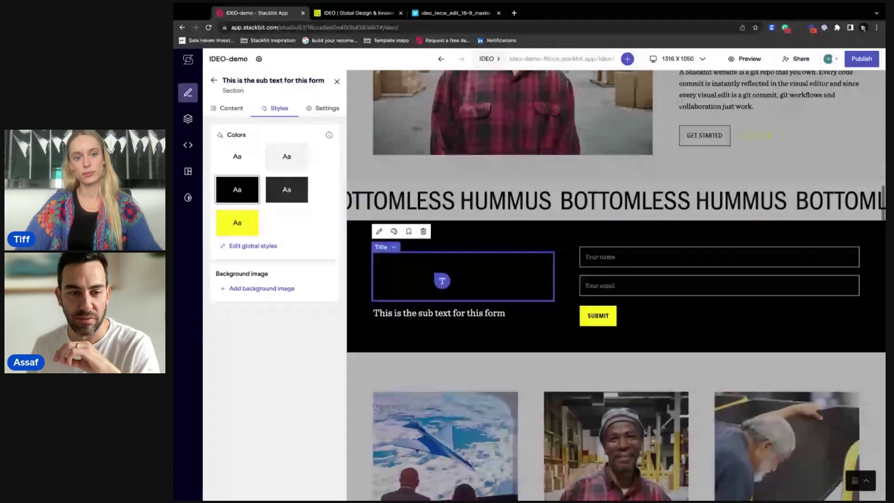
left_click(440, 281)
left_click(323, 111)
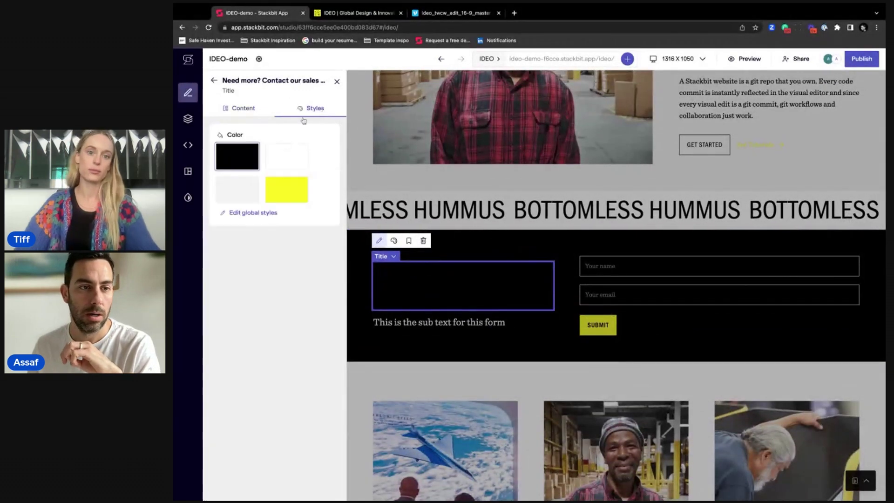
left_click(290, 179)
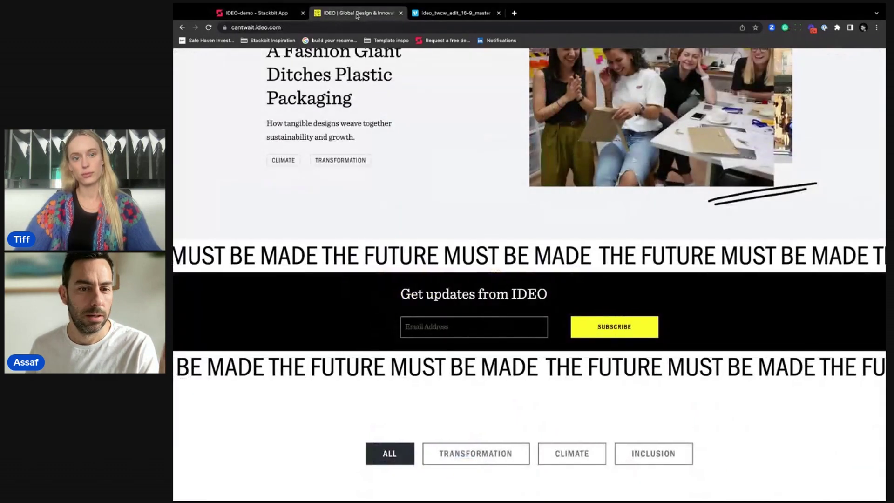
left_click(246, 14)
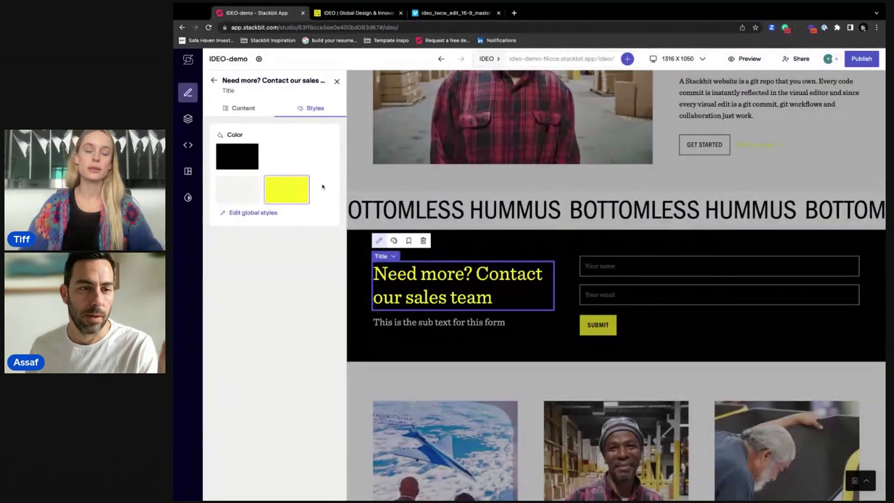
left_click(301, 160)
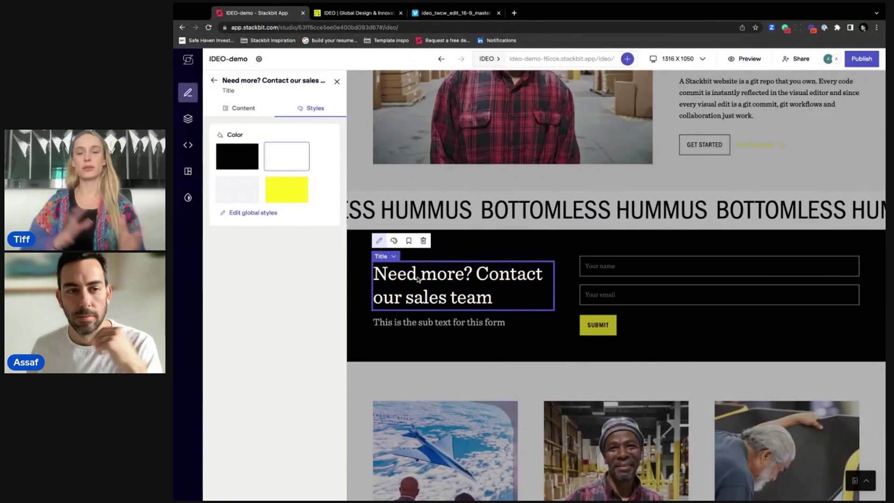
left_click(336, 81)
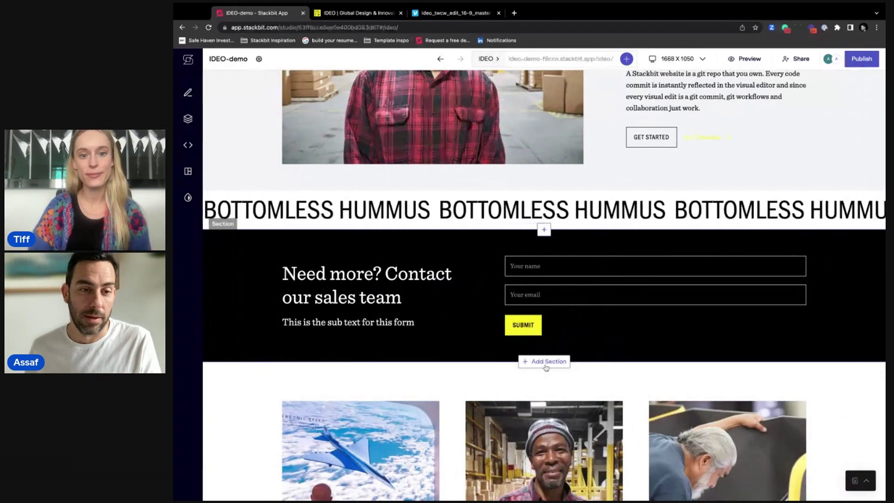
- Add the saved "Bottomless hummus section" preset below the contact form section and review the form framed by both scrolling text bands
left_click(546, 362)
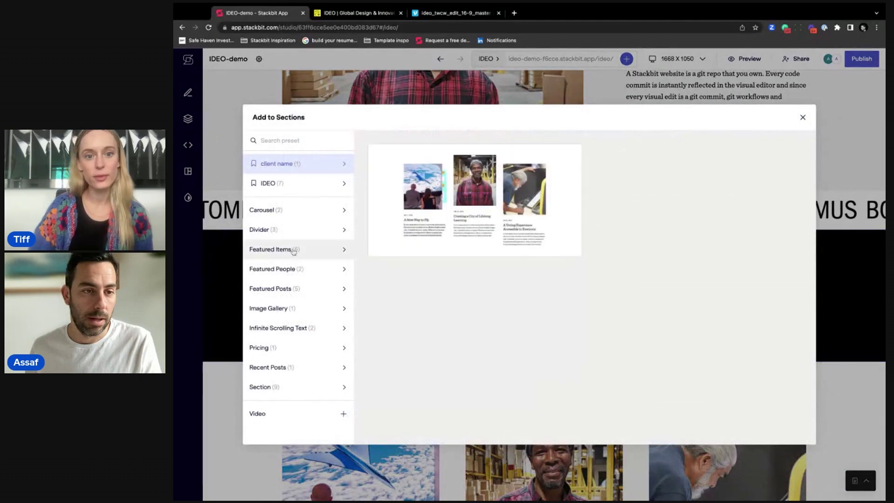
left_click(298, 183)
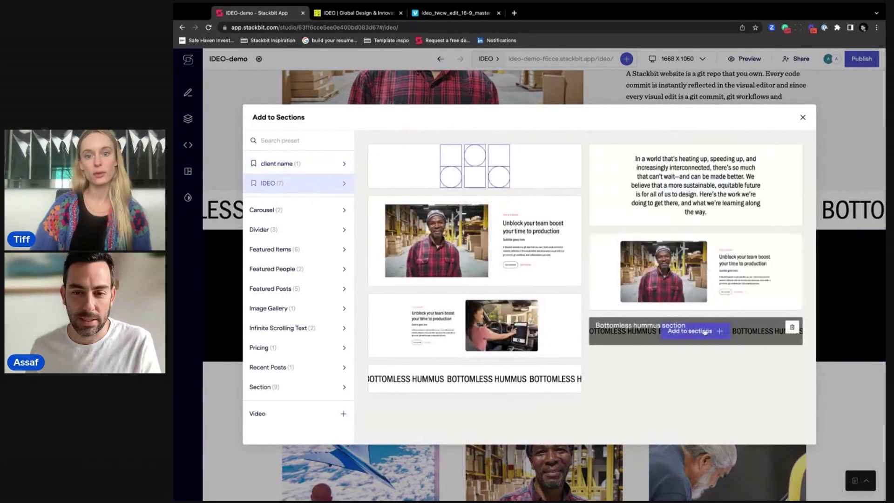
left_click(698, 331)
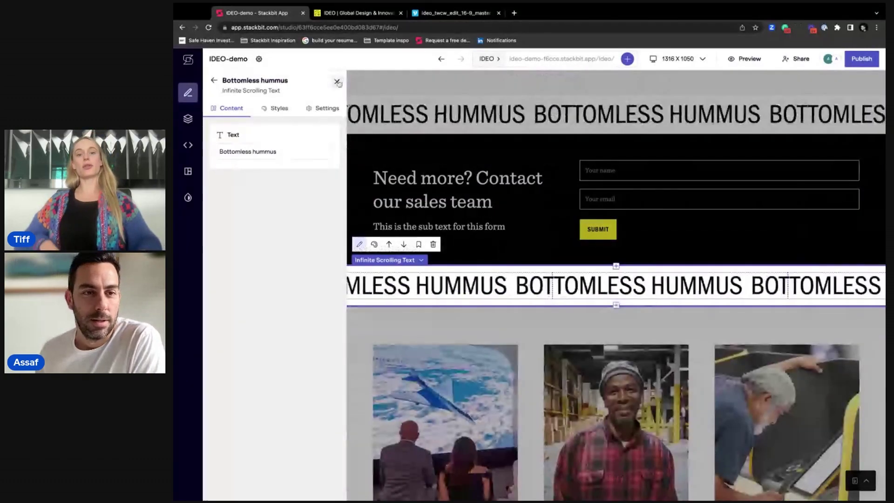
left_click(337, 82)
scroll(544, 279, "up", 4)
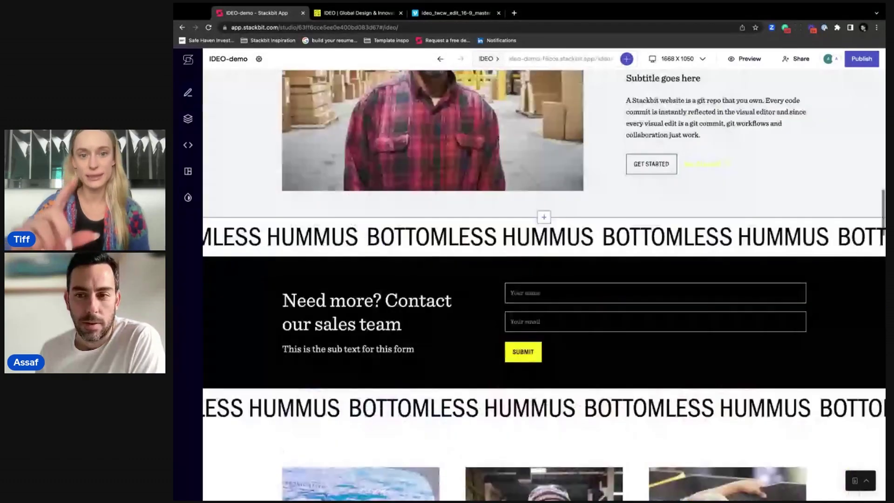
scroll(494, 342, "down", 1)
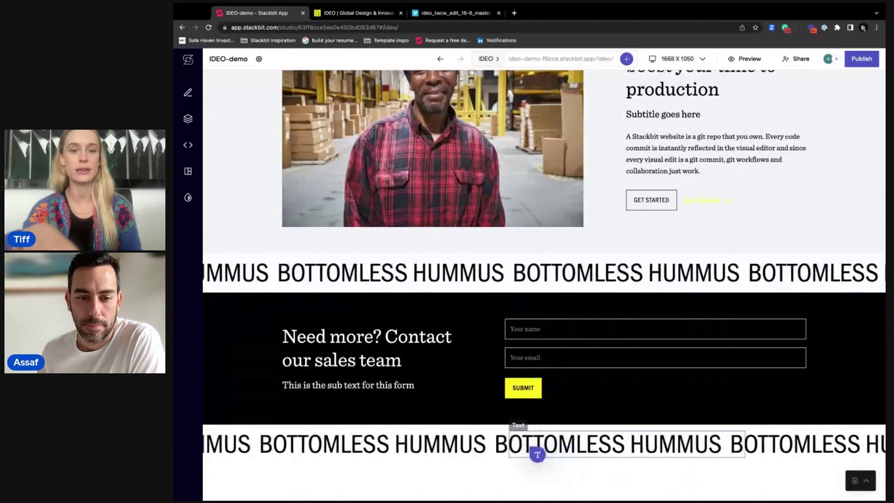
scroll(539, 433, "down", 4)
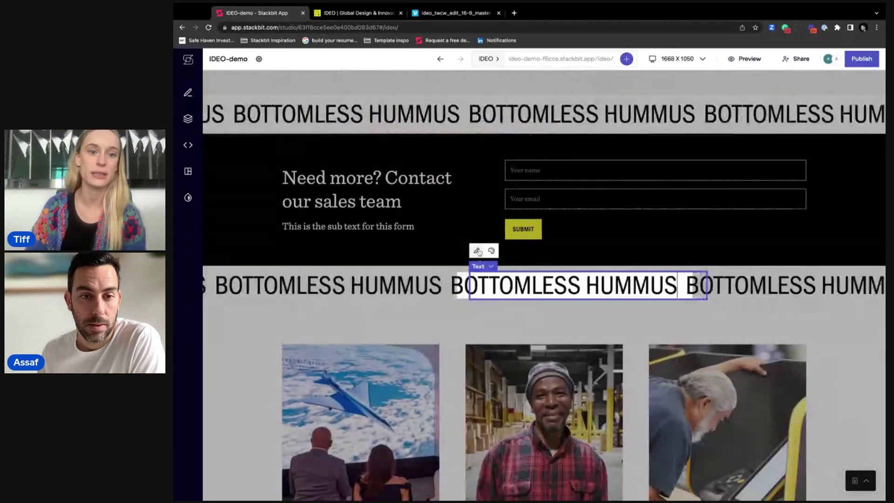
- Change the scrolling text below the contact form to "Bottomless Salsa"
left_click(446, 251)
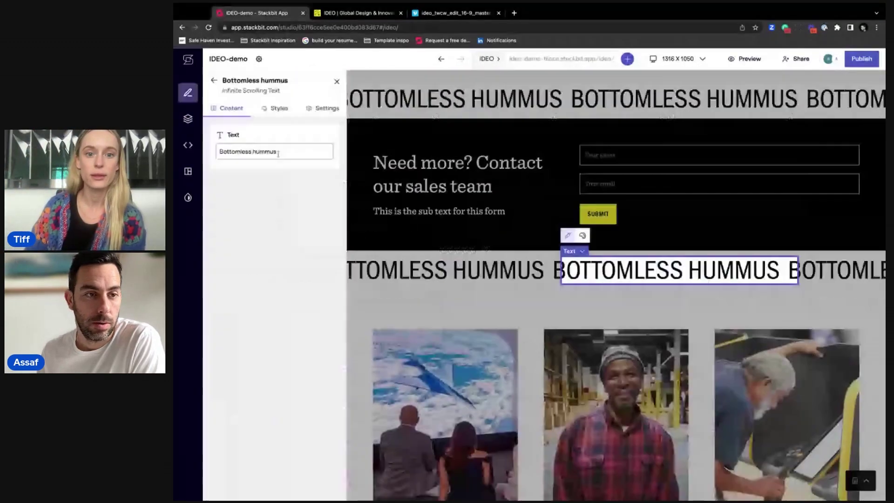
triple_click(278, 153)
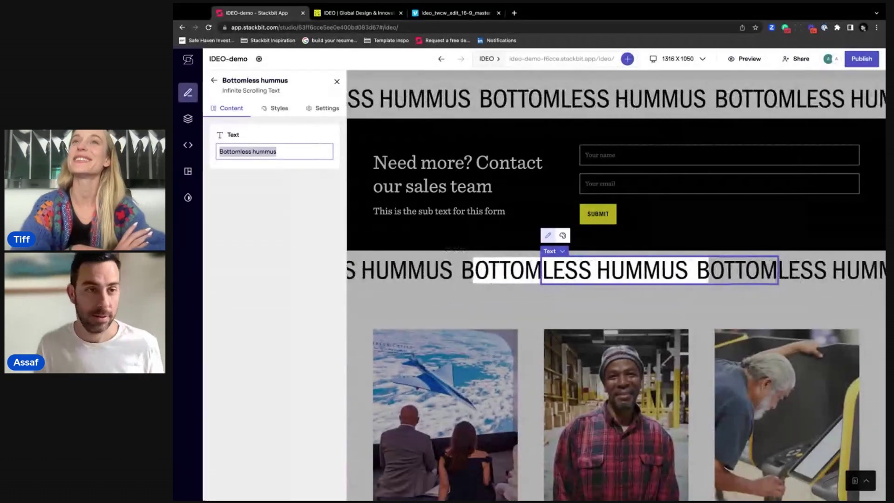
key("Right")
key("shift+Left")
key("shift+Left")
key("shift+Left")
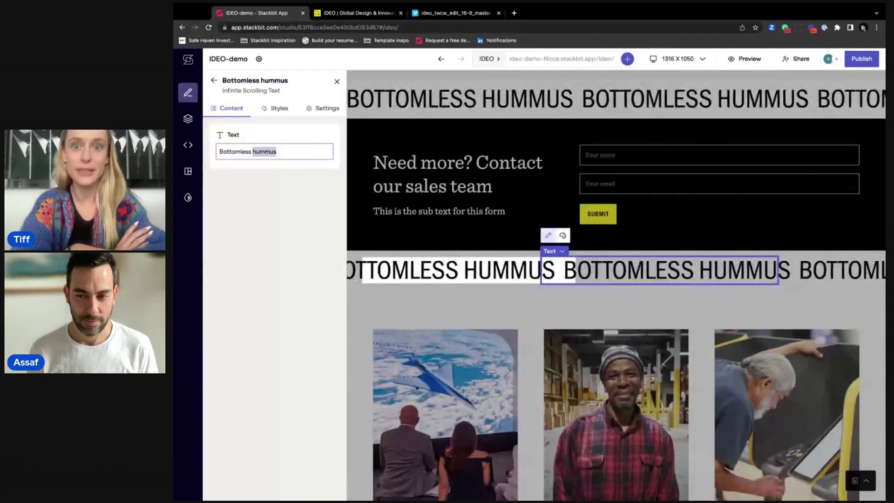
type("slasa")
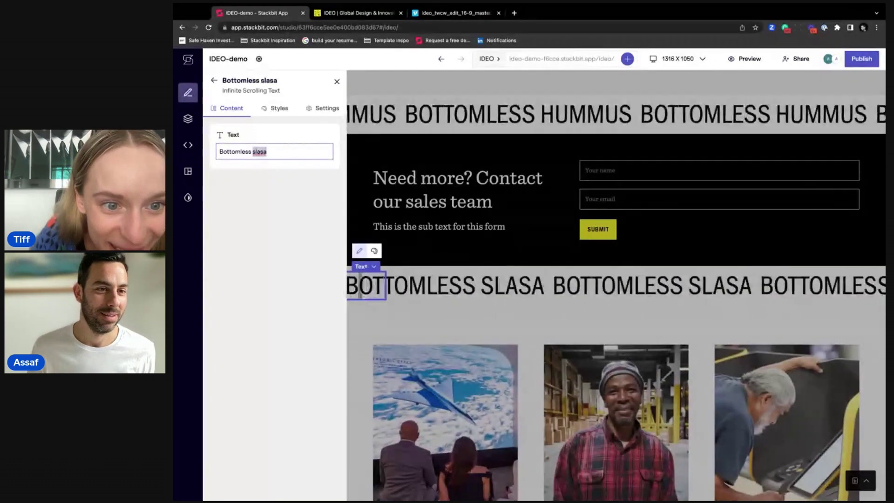
left_click(254, 152)
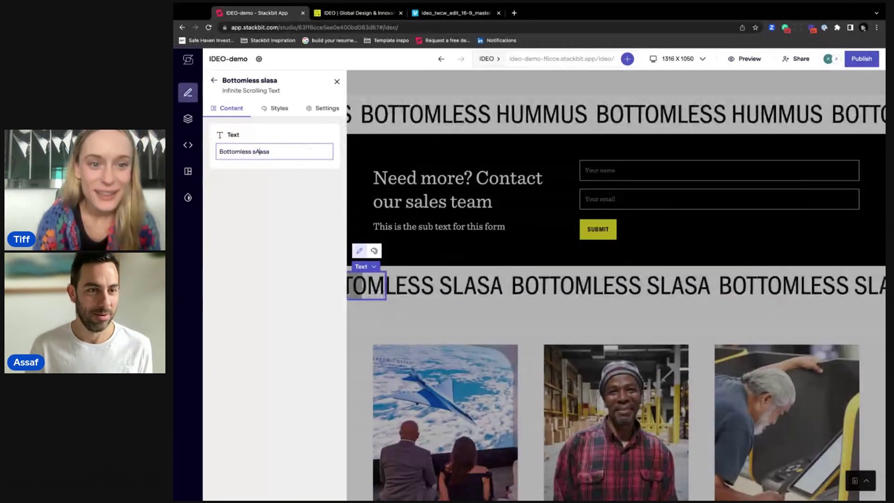
type("Sa")
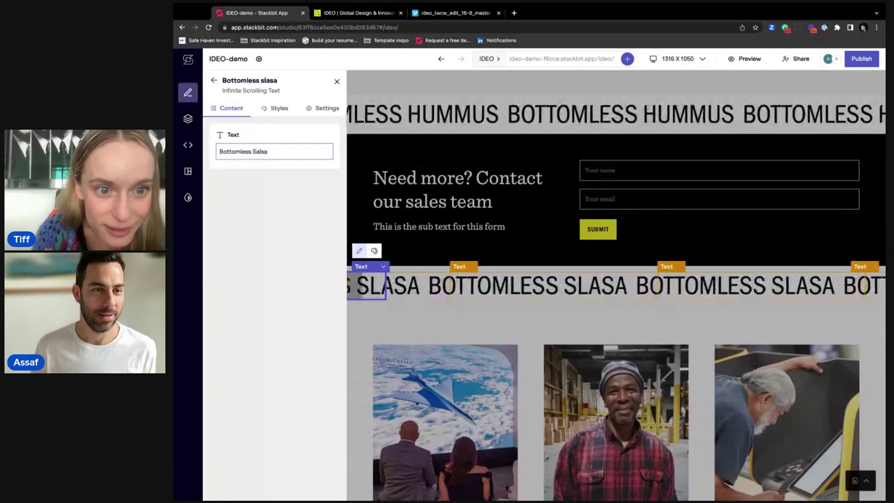
left_click(334, 81)
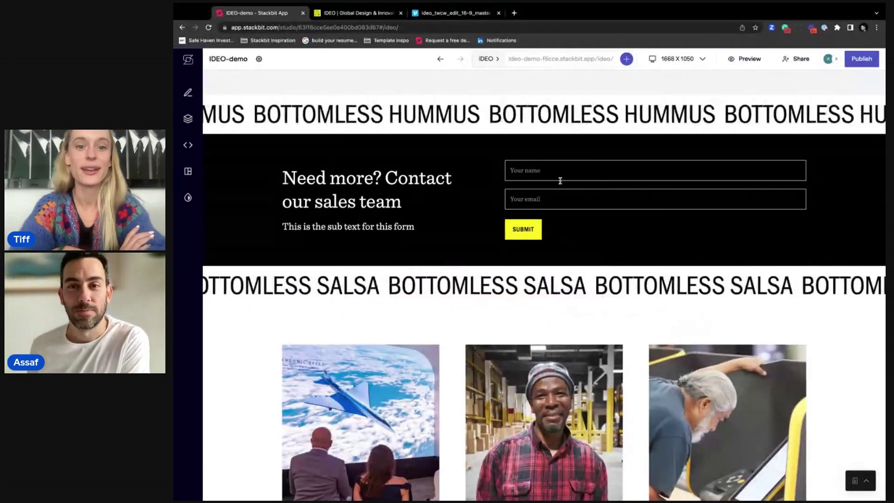
- Compare the scrolling text bands around the subscription form on the IDEO website with those framing the Stackbit contact form
left_click(356, 12)
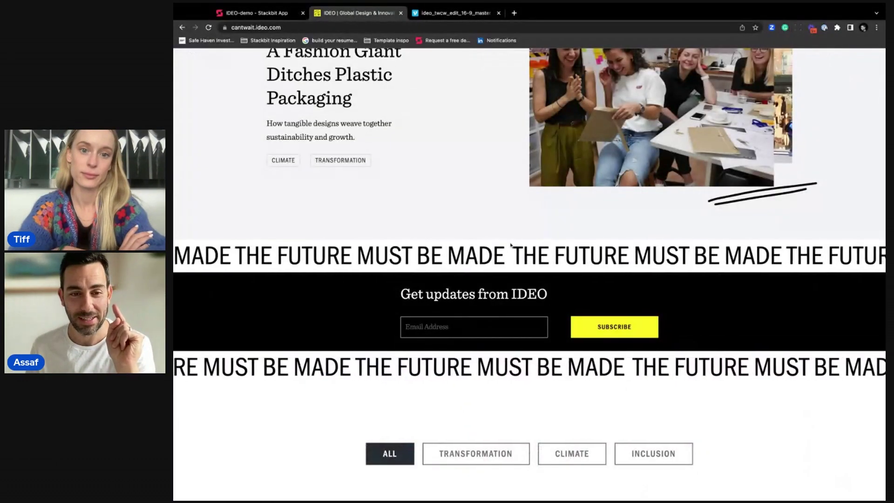
scroll(288, 300, "down", 4)
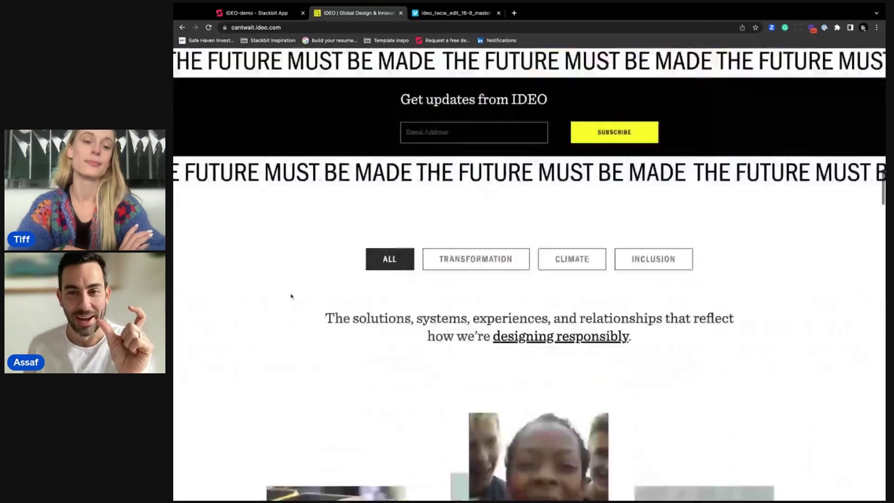
scroll(291, 295, "up", 5)
scroll(295, 292, "down", 3)
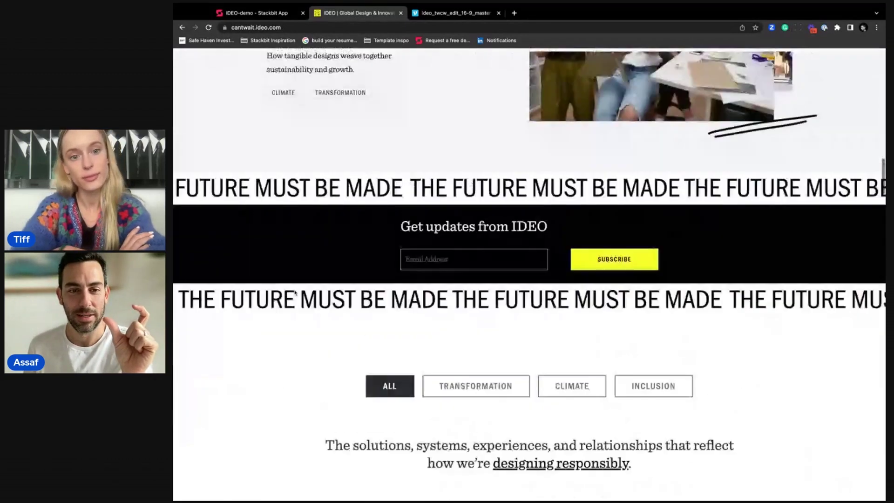
scroll(295, 292, "up", 2)
scroll(295, 292, "down", 2)
scroll(294, 292, "up", 2)
scroll(295, 292, "down", 2)
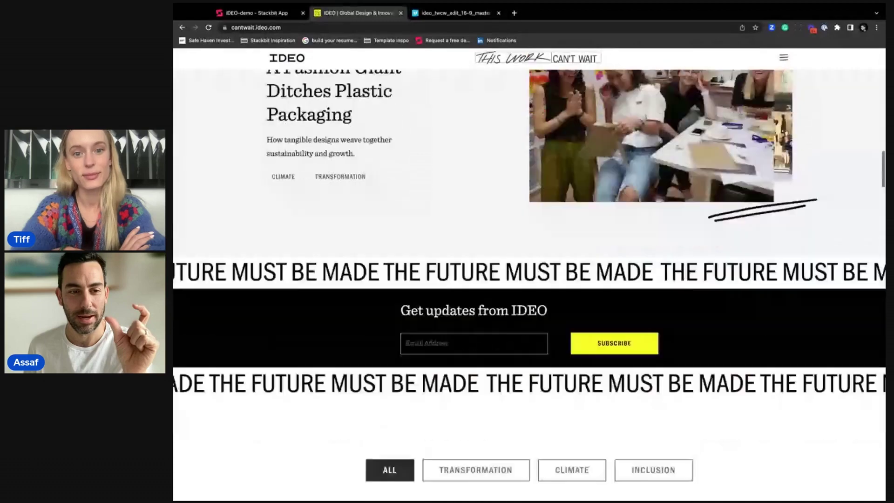
scroll(294, 292, "up", 2)
scroll(300, 94, "down", 2)
scroll(299, 94, "up", 2)
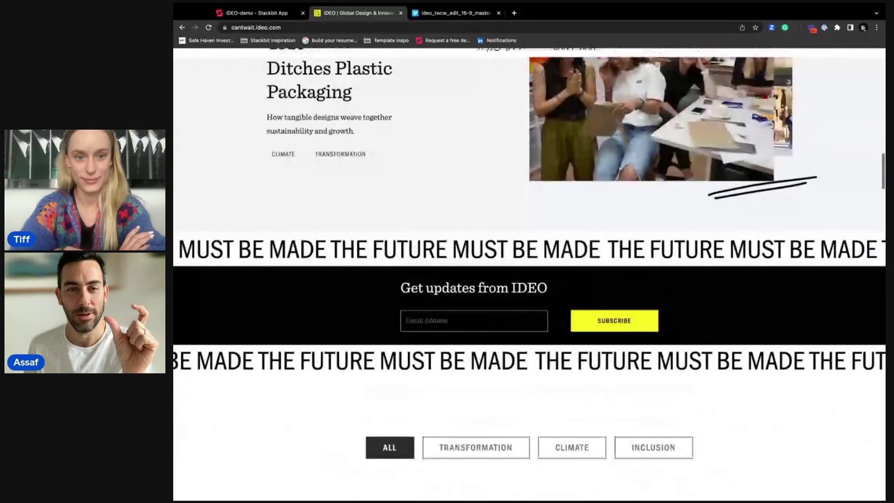
scroll(299, 94, "down", 3)
left_click(258, 13)
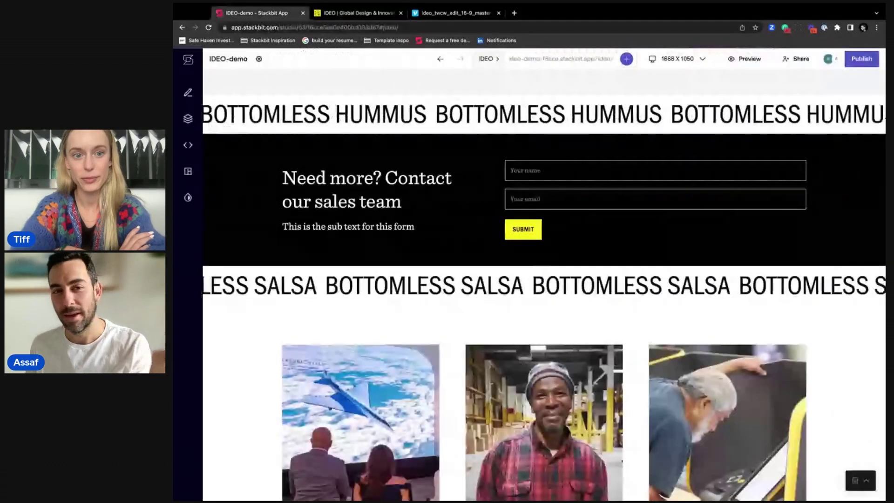
scroll(438, 136, "up", 1)
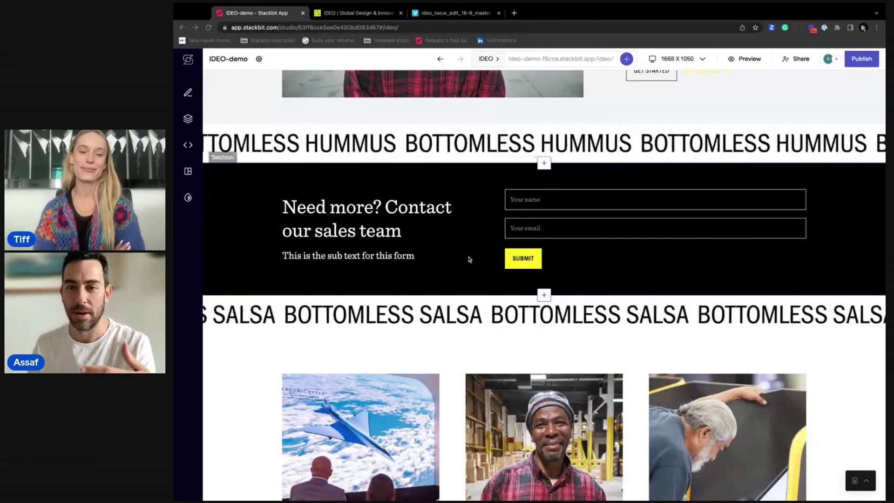
scroll(558, 368, "down", 1)
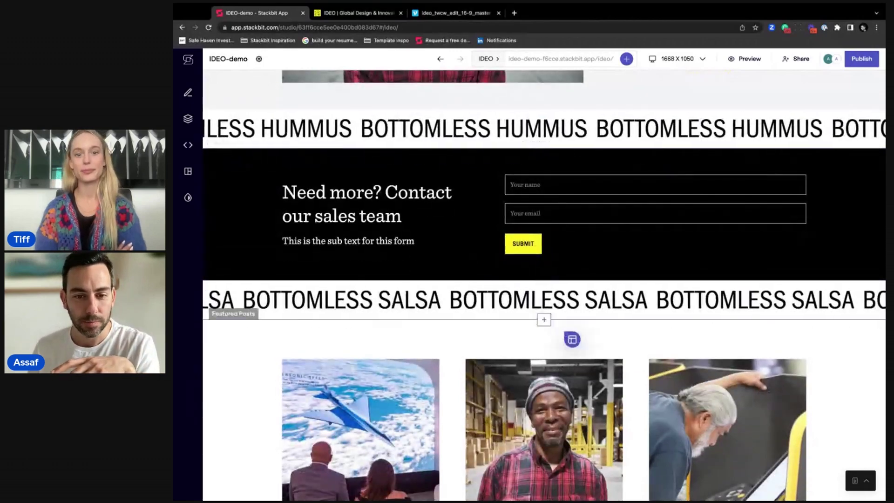
- Examine the Featured Posts section's content fields, the existing posts available to add, and its style options
scroll(543, 336, "down", 5)
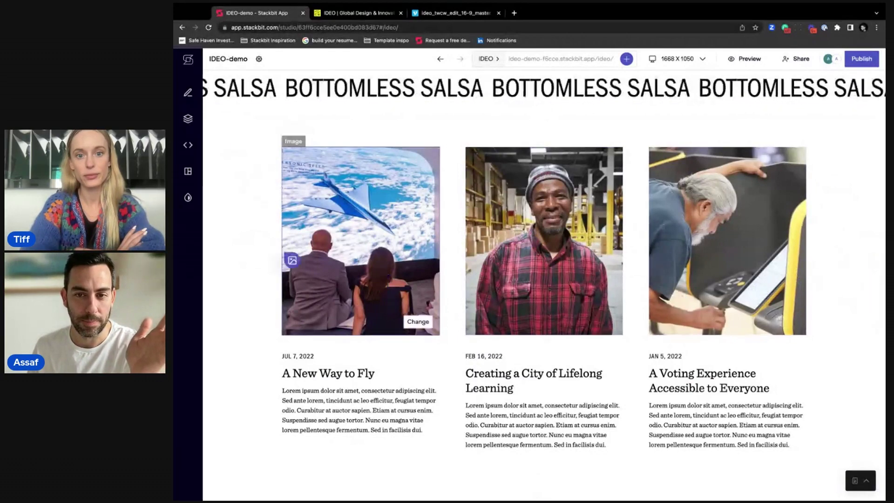
scroll(218, 116, "down", 1)
left_click(218, 115)
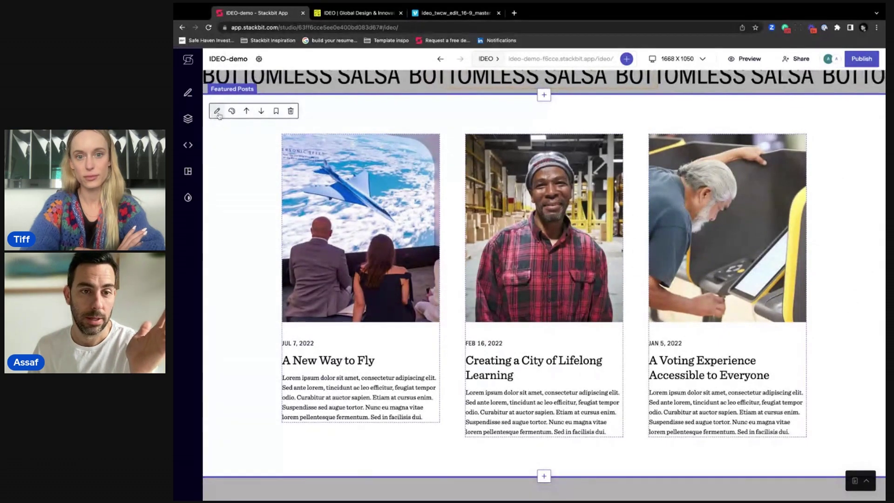
left_click(218, 113)
scroll(301, 232, "down", 3)
scroll(301, 233, "up", 2)
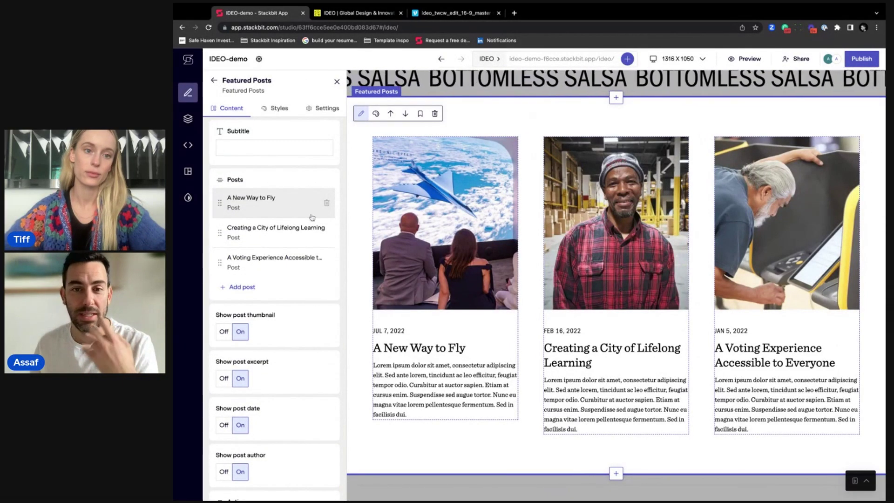
left_click(241, 288)
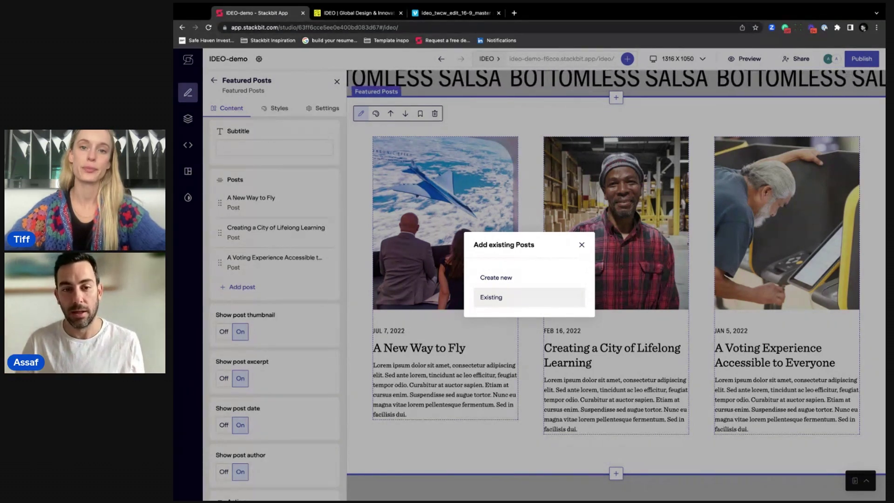
left_click(496, 298)
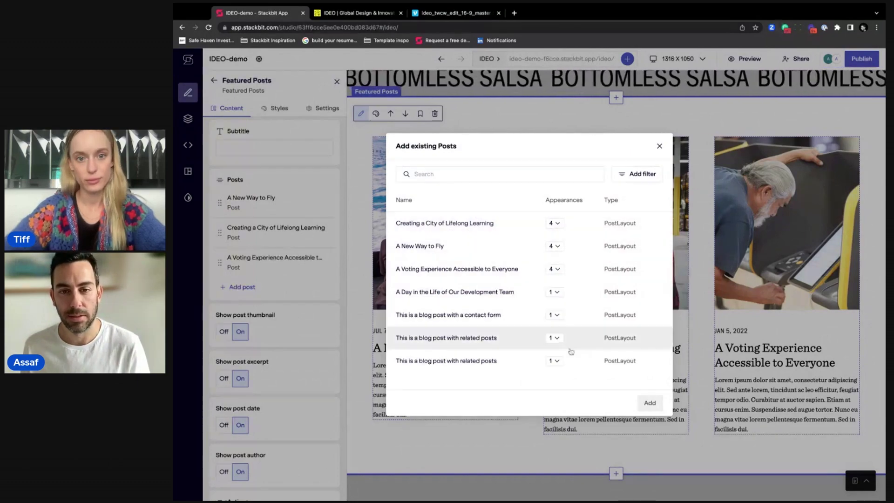
left_click(659, 146)
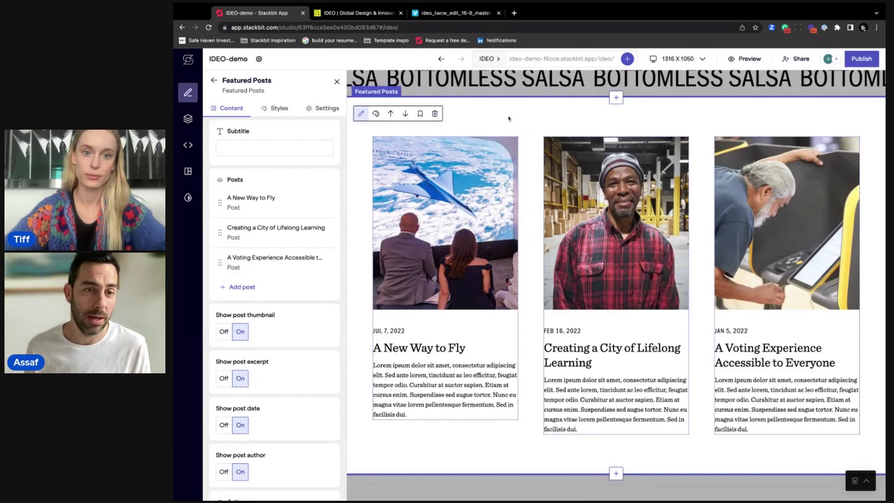
left_click(278, 112)
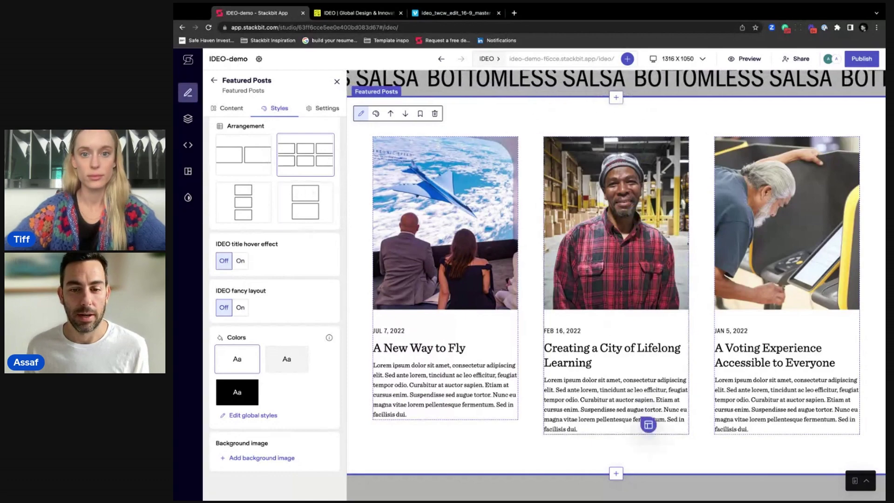
- Try the "Featured posts, small list" preset below the existing Featured Posts section, and delete the added section
left_click(616, 473)
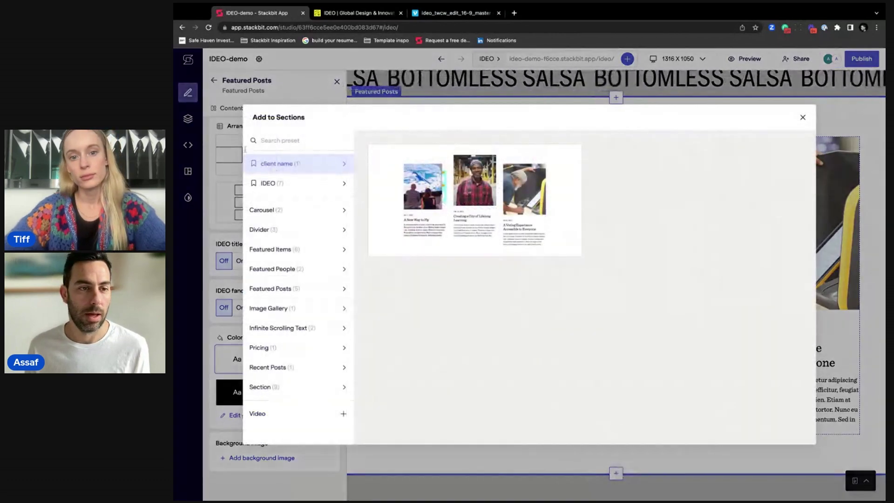
left_click(271, 289)
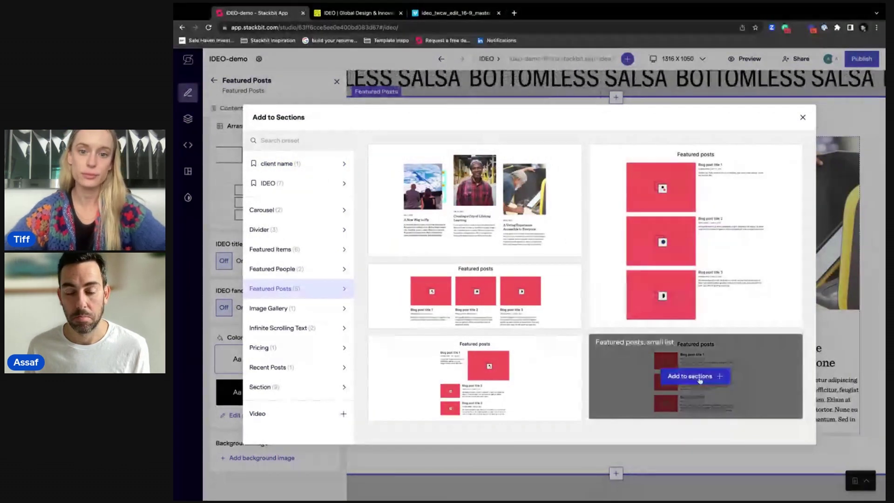
left_click(693, 376)
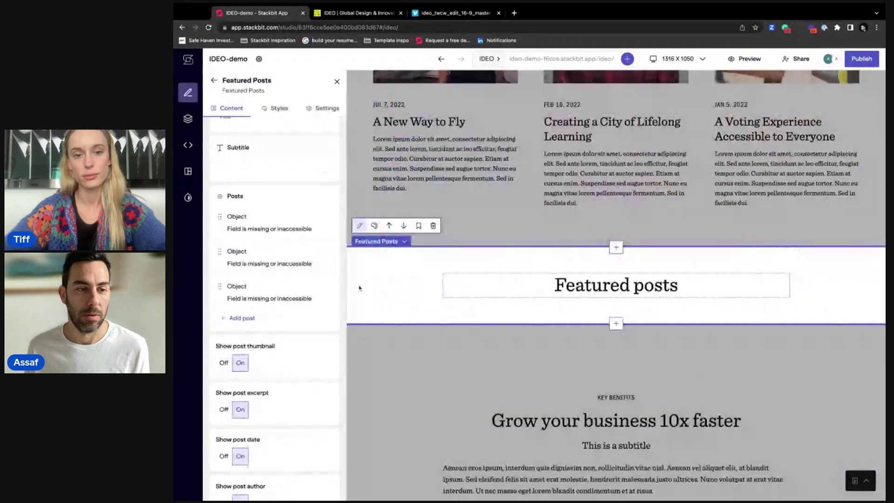
left_click(437, 391)
left_click(439, 308)
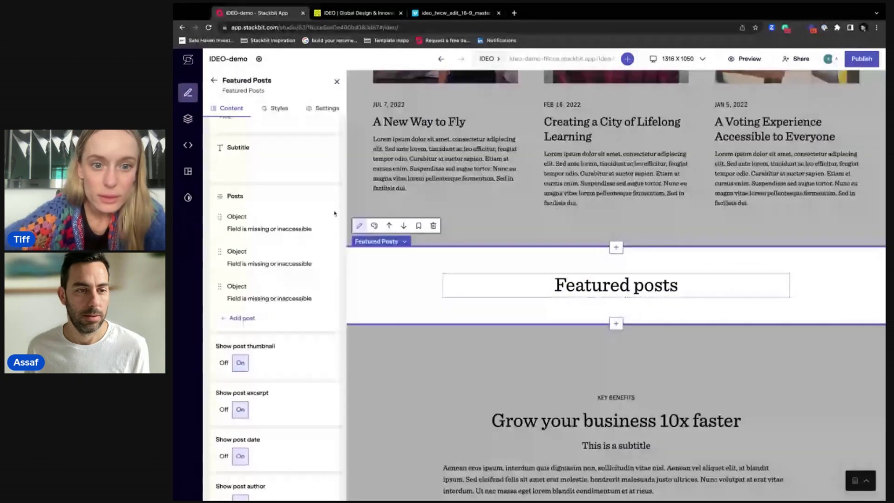
left_click(433, 225)
left_click(555, 319)
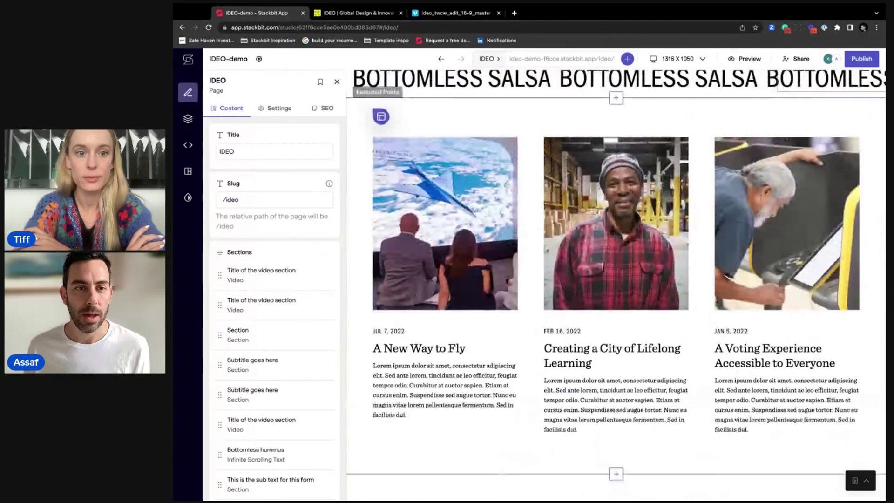
- Turn on the IDEO fancy layout for the Featured Posts section with the three posts
left_click(381, 117)
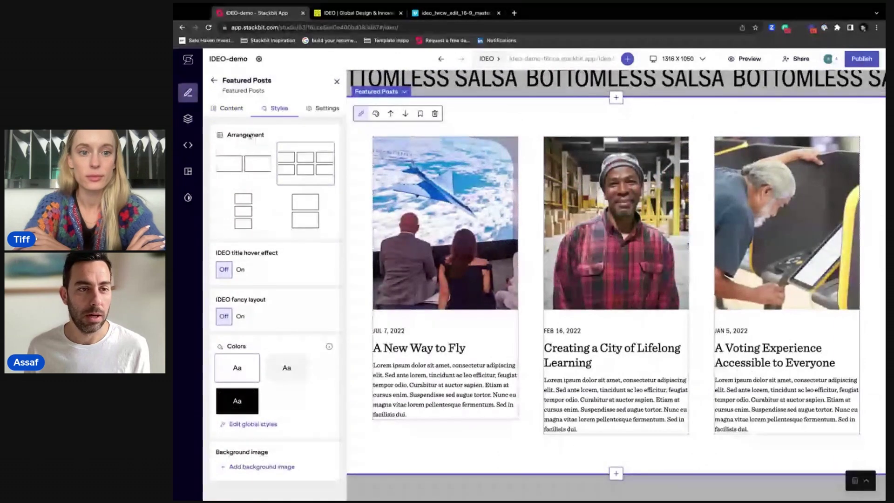
scroll(254, 361, "down", 1)
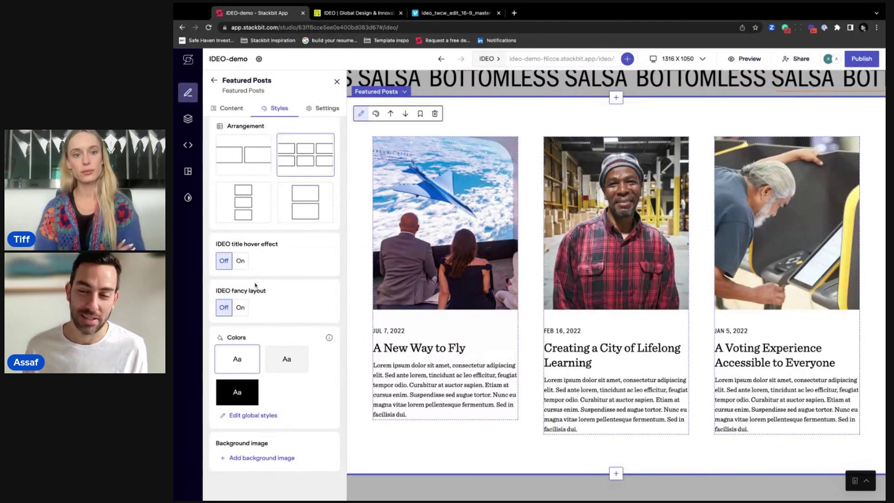
left_click(241, 307)
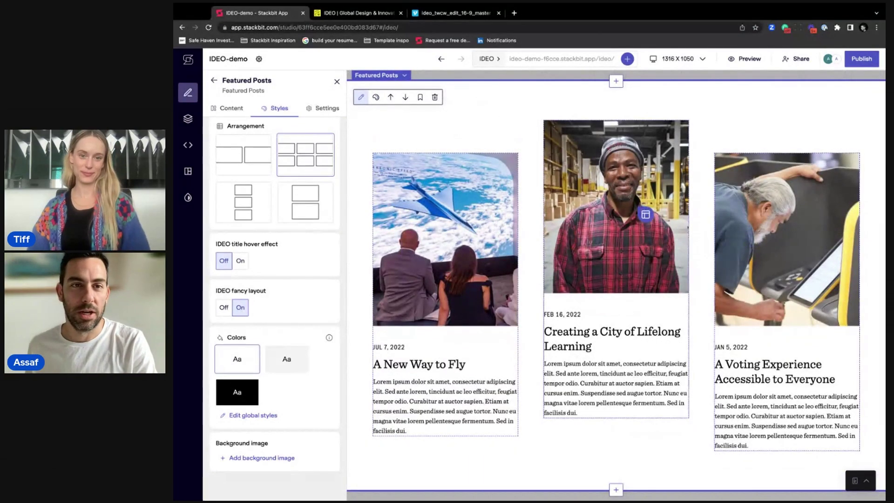
- Check the staggered post cards and the title hover effect on the IDEO website
left_click(355, 12)
scroll(610, 321, "down", 5)
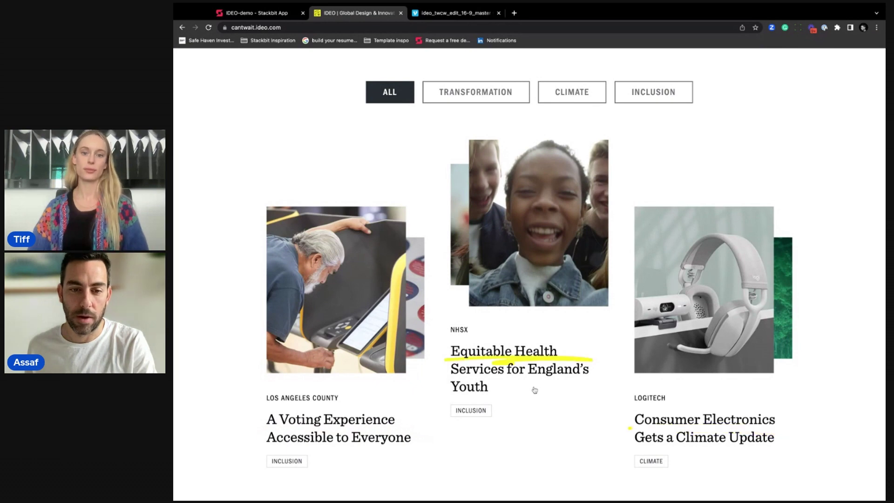
left_click(258, 12)
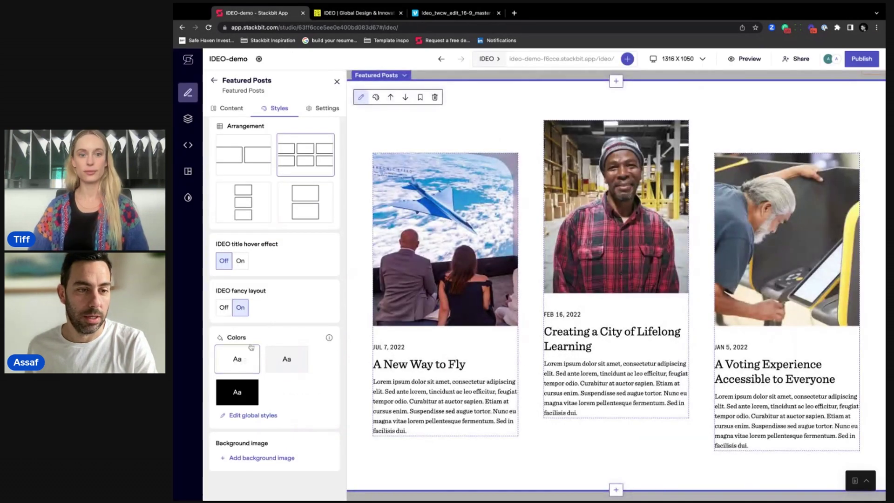
- Turn on the IDEO title hover effect for the Featured Posts section and check it in the site preview
left_click(239, 261)
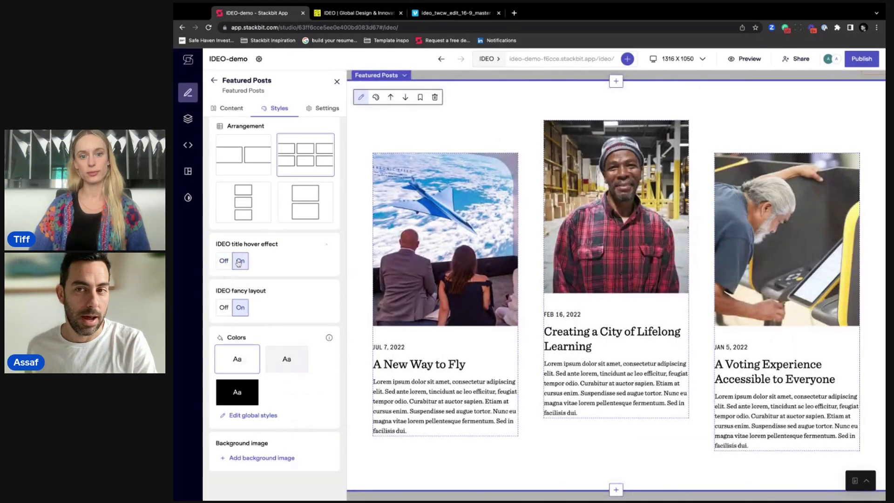
left_click(747, 59)
scroll(512, 231, "down", 5)
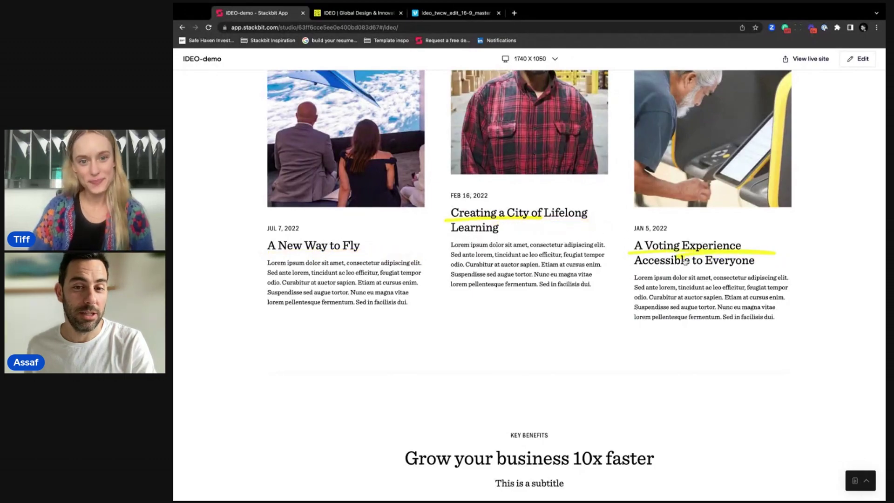
left_click(858, 59)
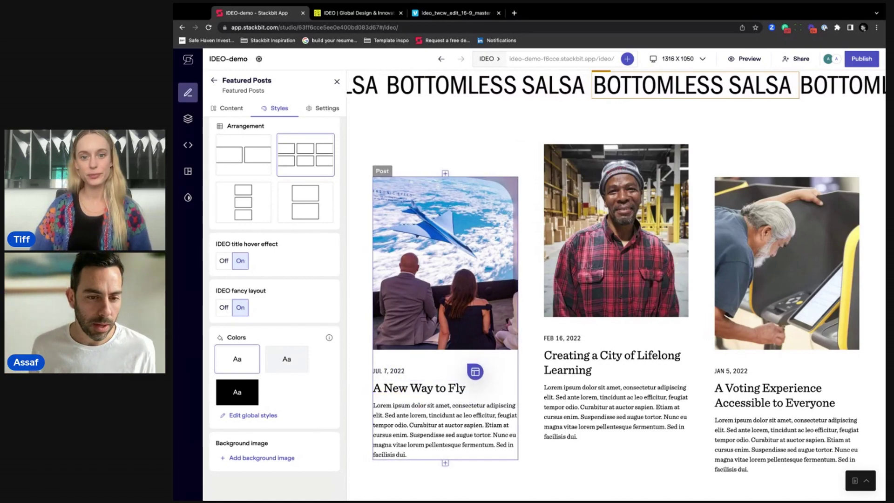
- Try magenta #fc21ec as the global Primary color and check the post title hover effect in the site preview
left_click(189, 199)
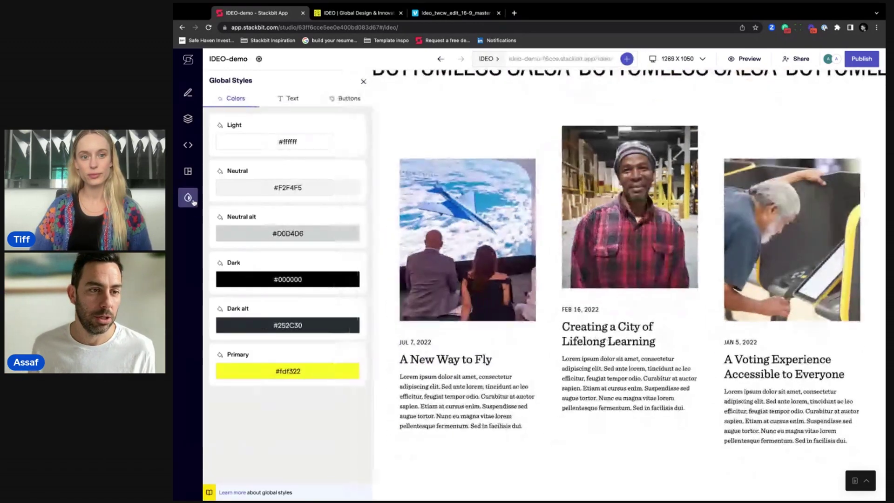
left_click(298, 373)
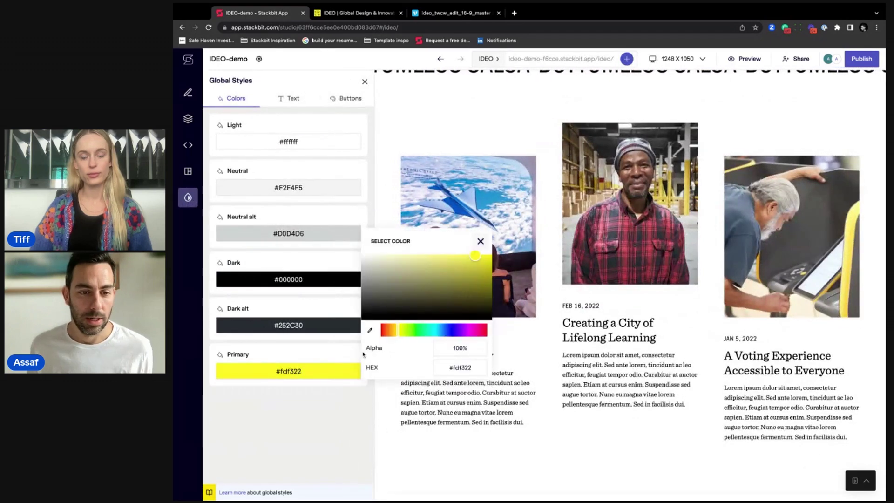
double_click(478, 371)
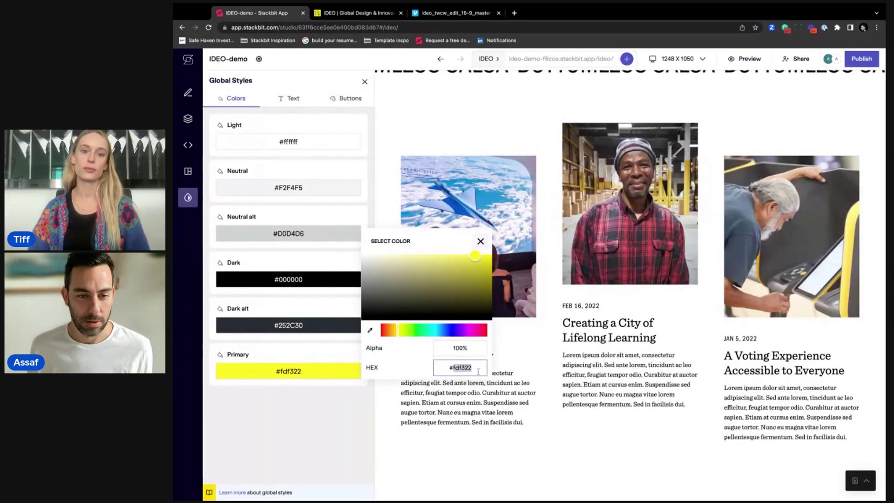
left_click(470, 332)
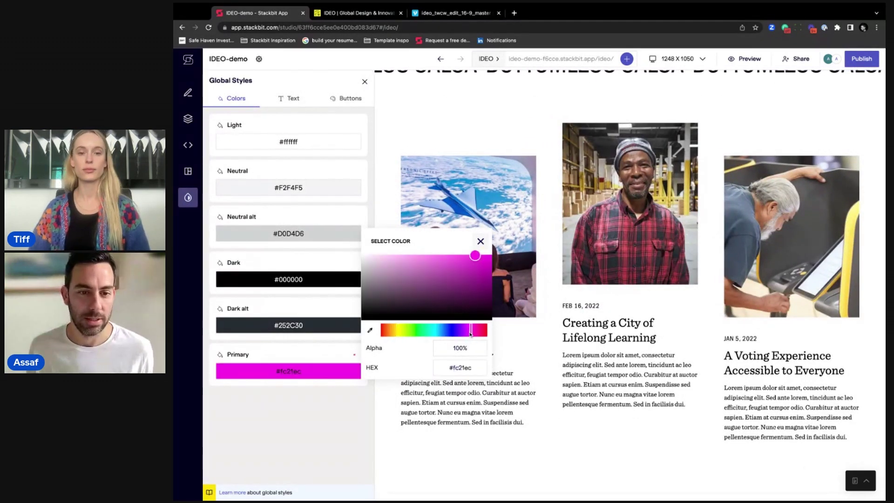
left_click(481, 242)
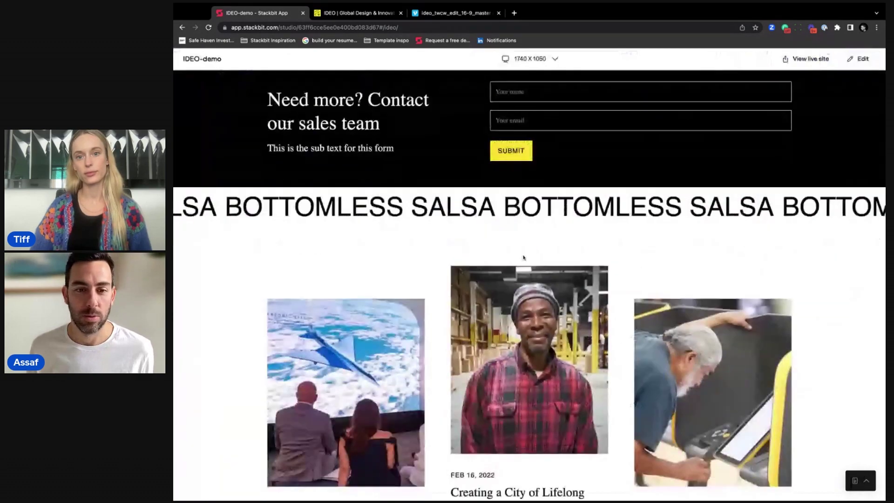
scroll(523, 257, "down", 5)
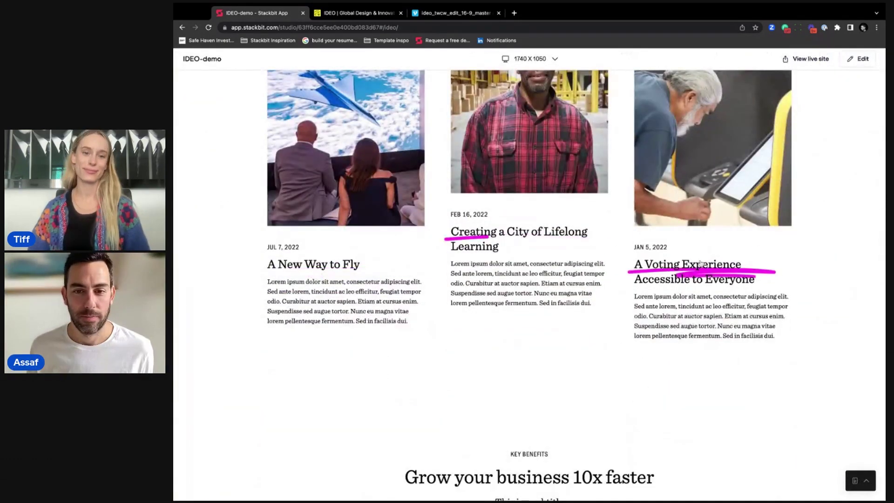
- Return to the editor, set the global Primary color back to #fdf322 and close the global styles
left_click(861, 59)
left_click(288, 370)
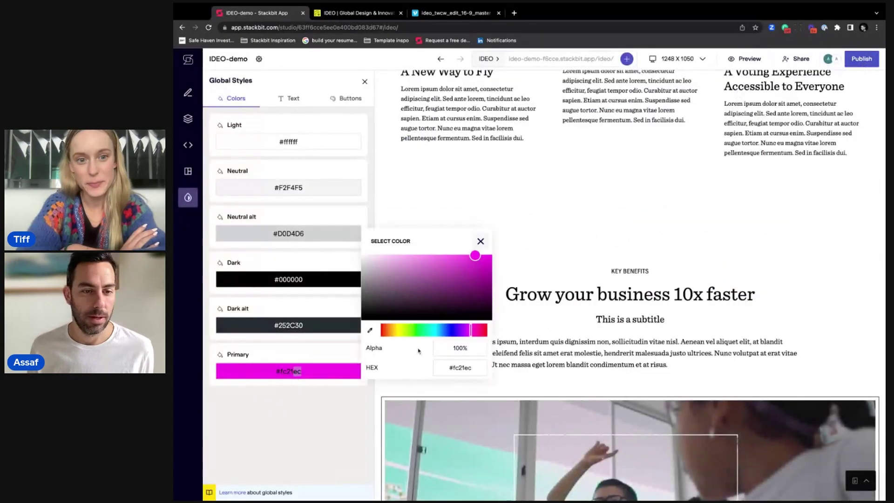
triple_click(459, 368)
type("#fdf322")
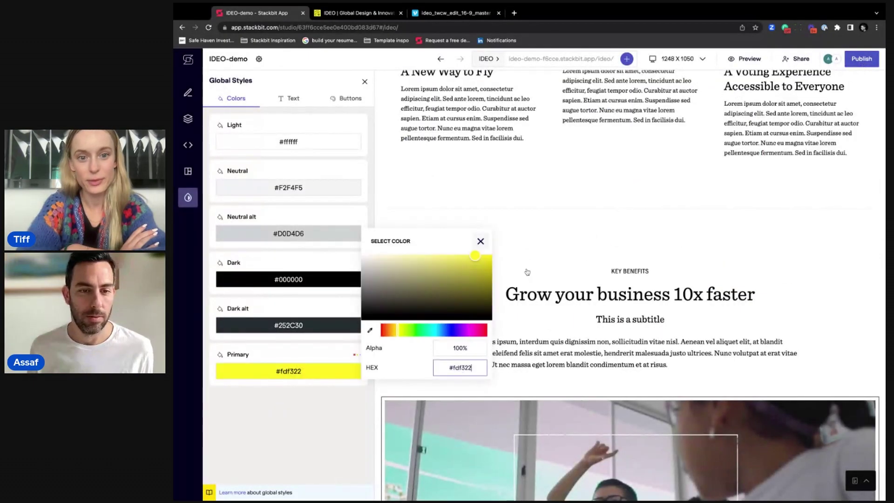
left_click(479, 242)
scroll(479, 302, "down", 5)
scroll(482, 310, "up", 4)
scroll(483, 309, "down", 5)
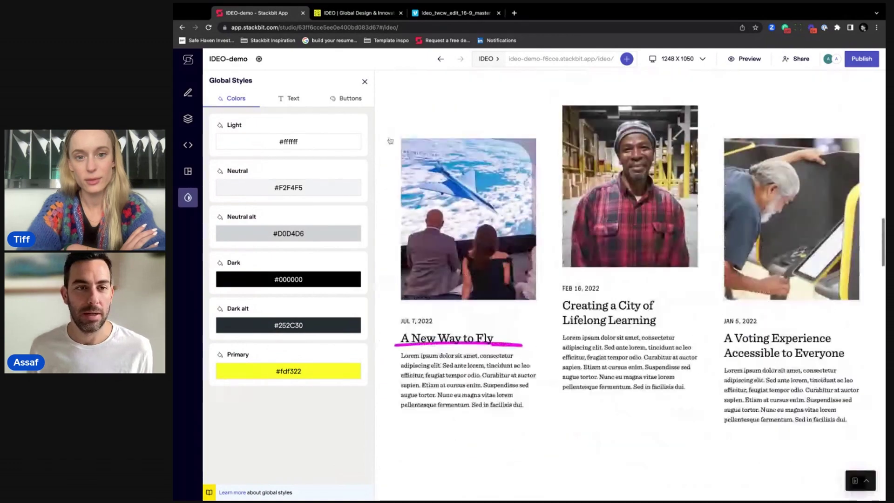
left_click(364, 82)
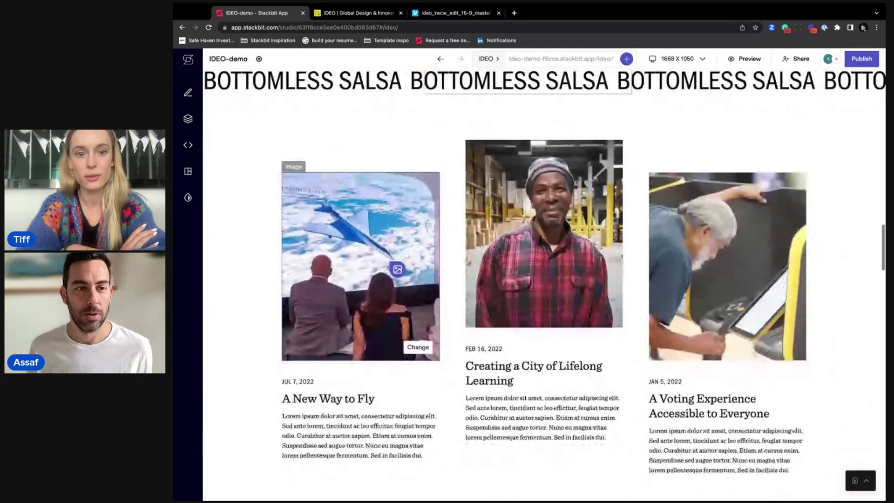
- Examine the offset secondary images behind the staggered post cards on the IDEO website
left_click(358, 13)
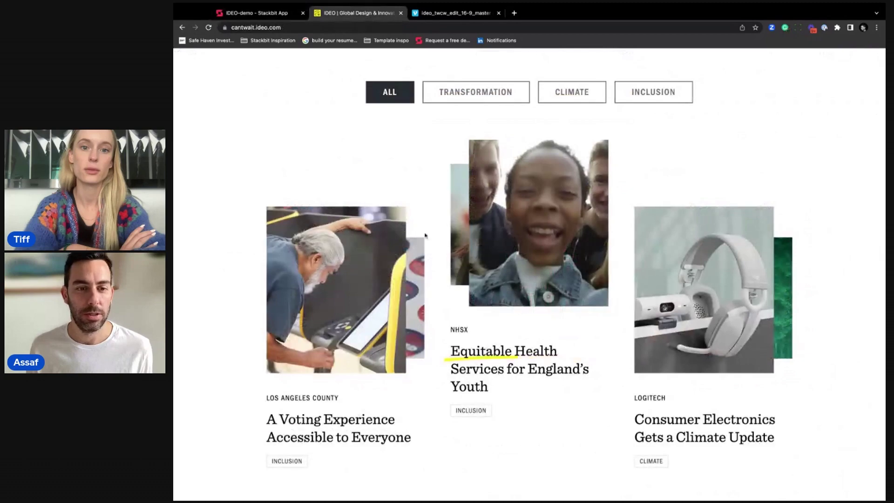
scroll(373, 162, "up", 1)
scroll(428, 273, "down", 3)
scroll(532, 231, "up", 1)
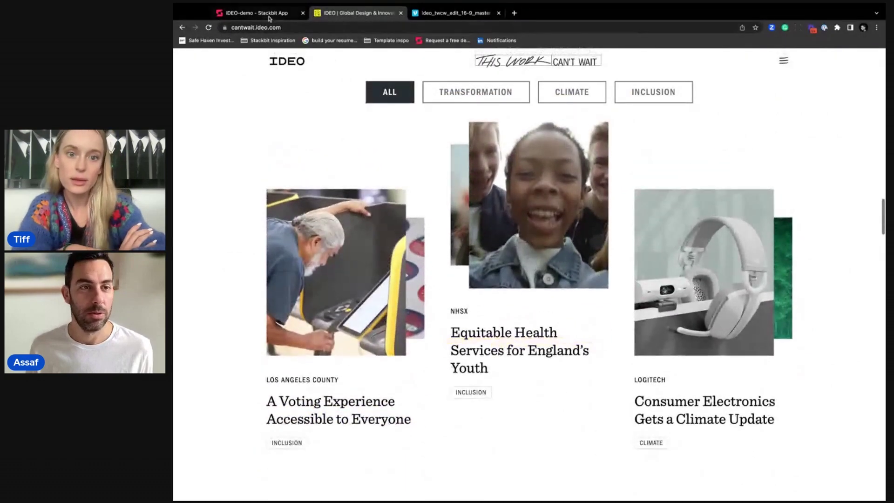
- Return to the Stackbit editor and add a default image block as secondary featured image of the "A New Way to Fly" post
left_click(253, 12)
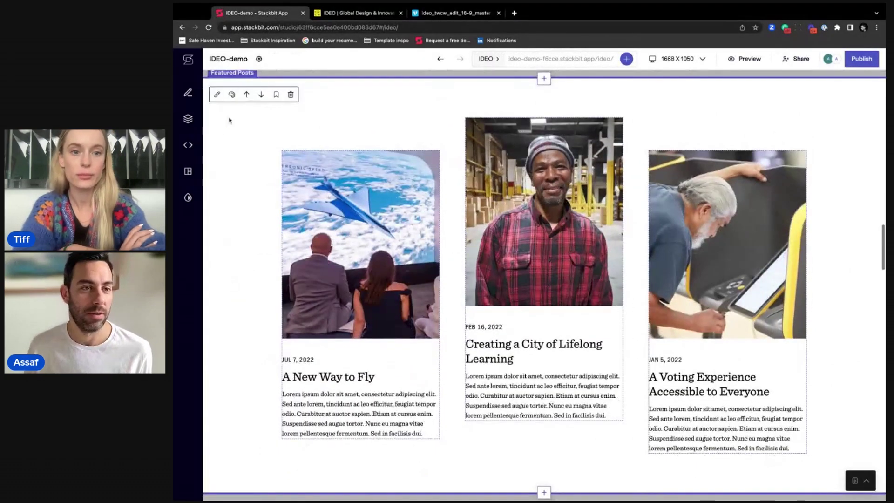
left_click(217, 95)
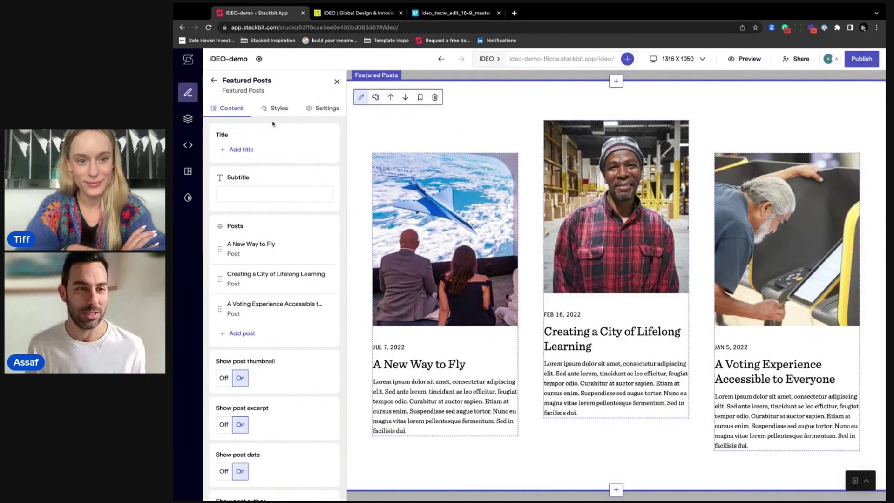
scroll(280, 246, "down", 1)
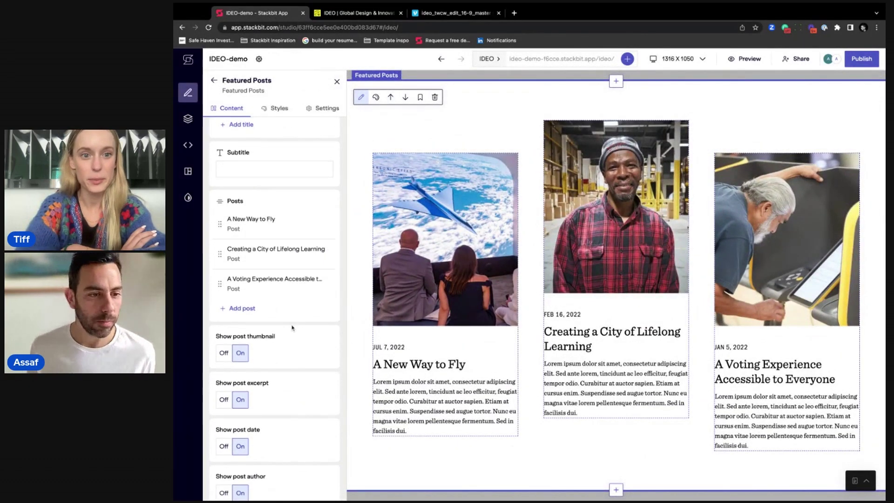
scroll(260, 209, "down", 2)
scroll(248, 181, "up", 1)
left_click(248, 180)
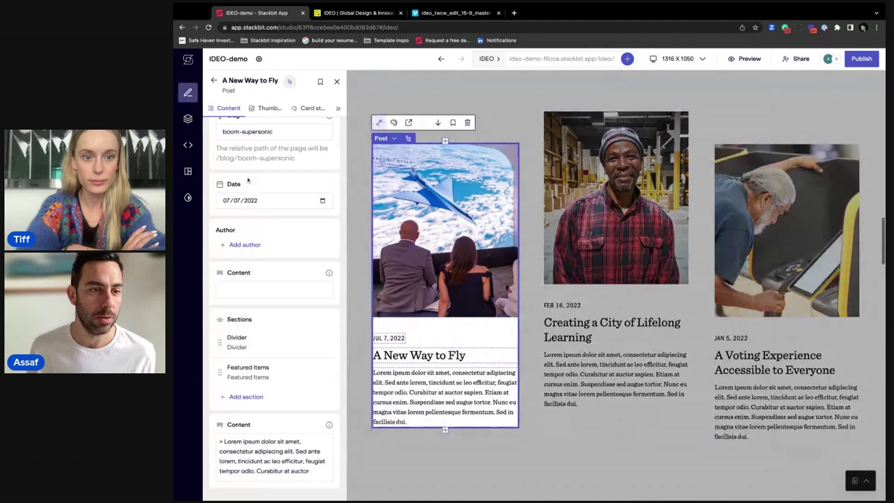
left_click_drag(348, 101, 415, 100)
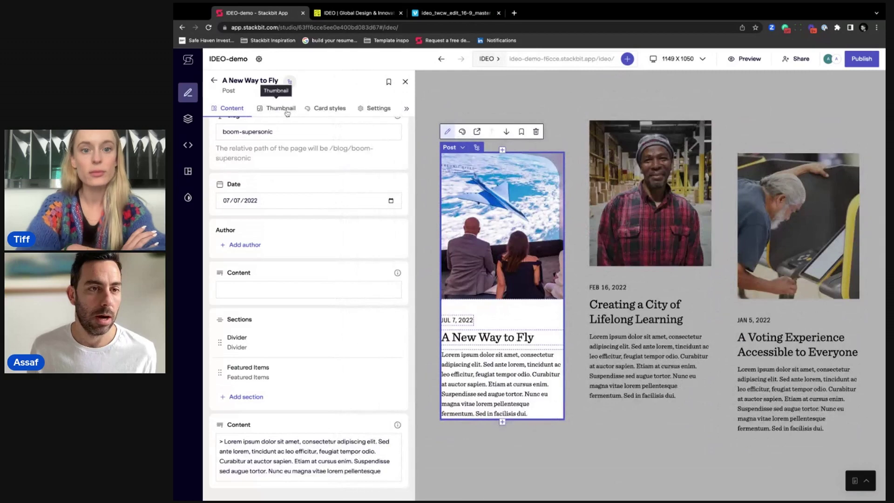
left_click(287, 112)
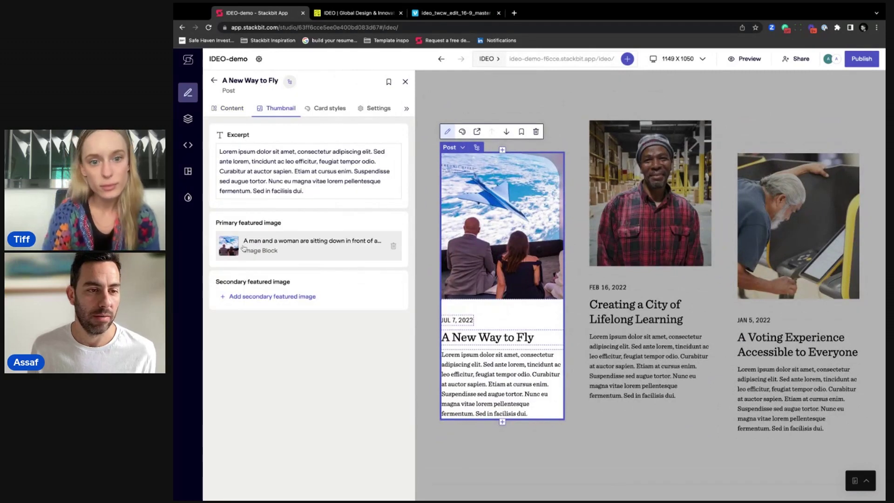
left_click(266, 299)
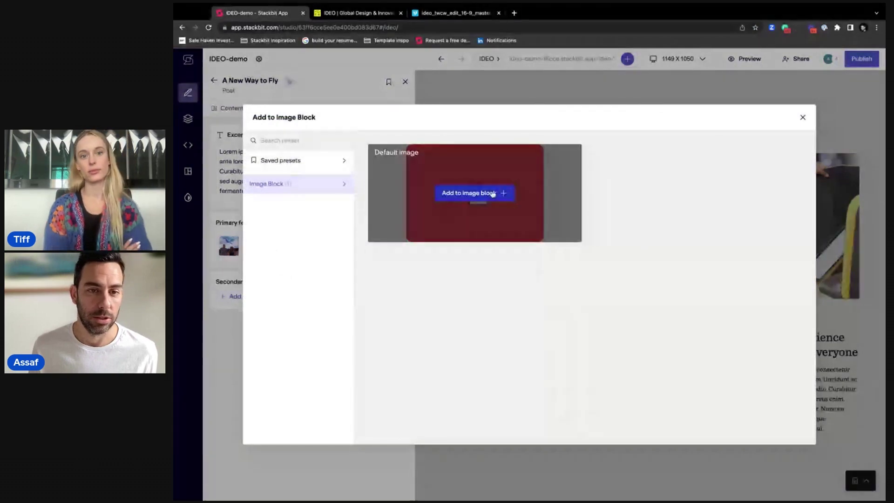
left_click(479, 194)
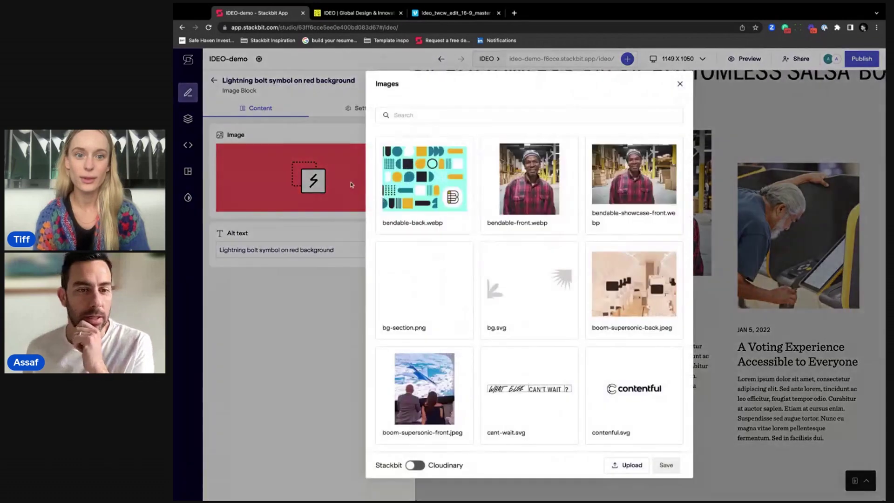
- Replace the "A New Way to Fly" secondary featured image with boom-supersonic-back.jpeg and save the choice
left_click(380, 197)
left_click(426, 177)
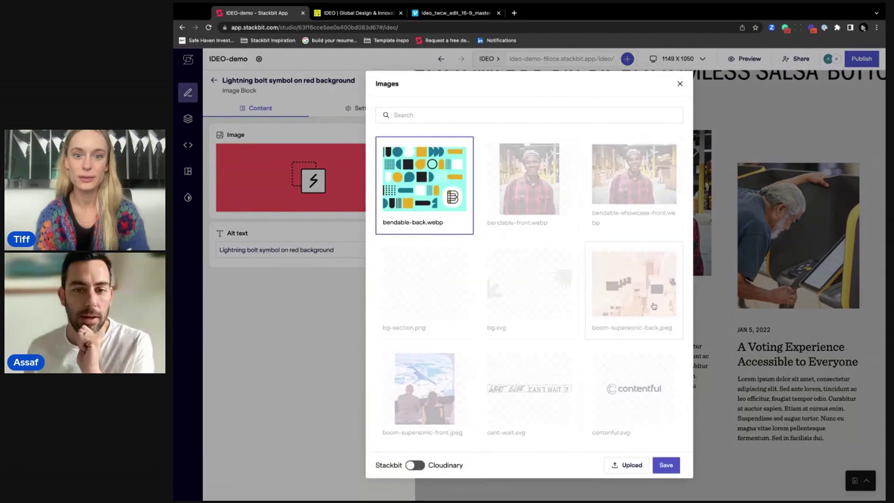
left_click(654, 296)
left_click(666, 464)
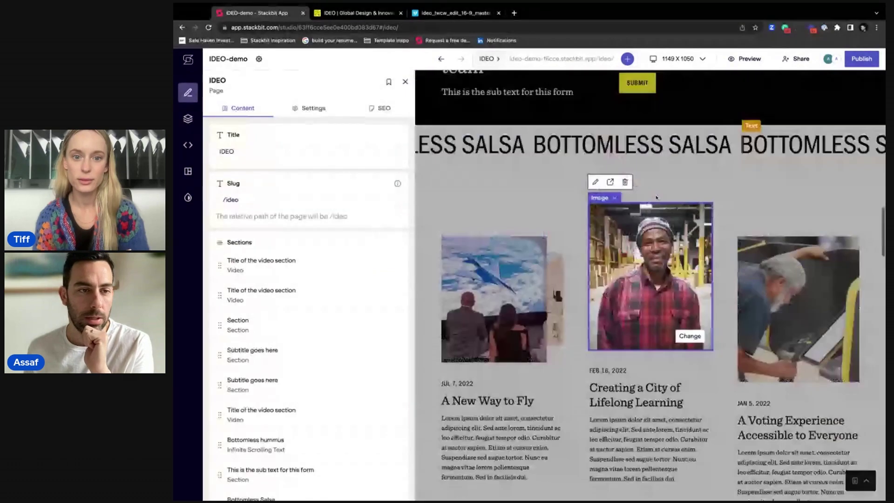
- Add a default image block as the secondary featured image of the "Creating a City of Lifelong Learning" post
left_click(659, 213)
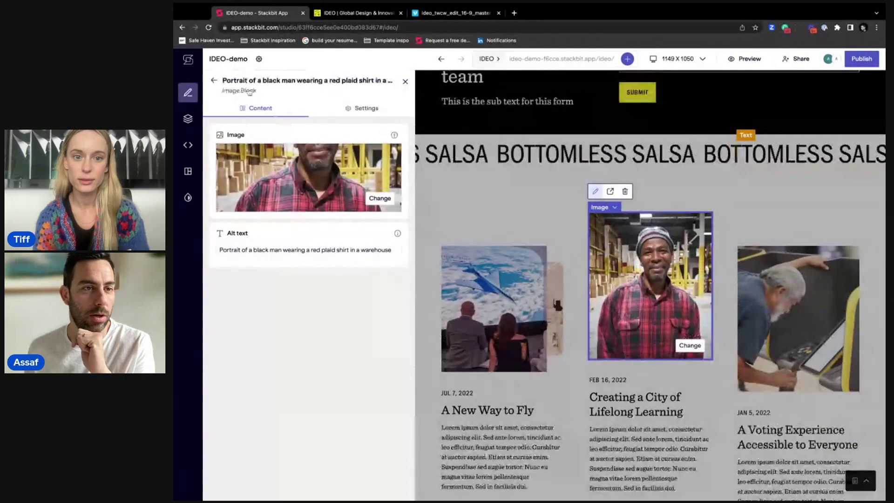
left_click(214, 80)
left_click(284, 108)
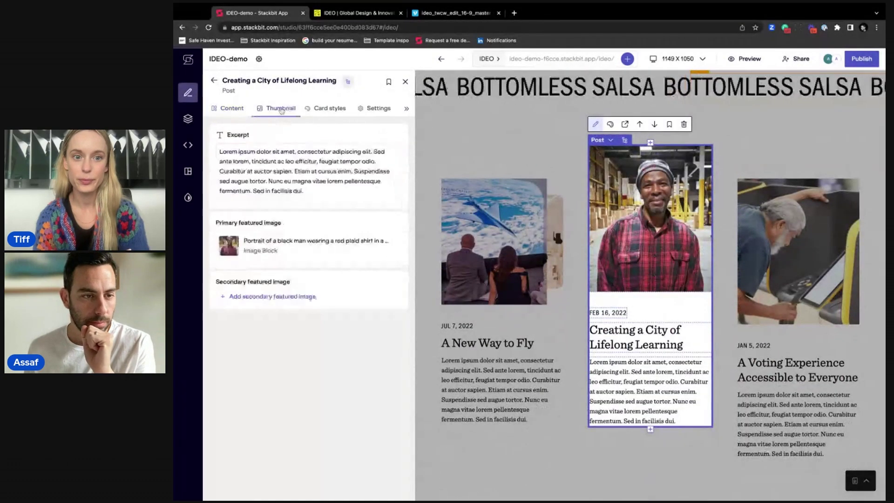
left_click(282, 296)
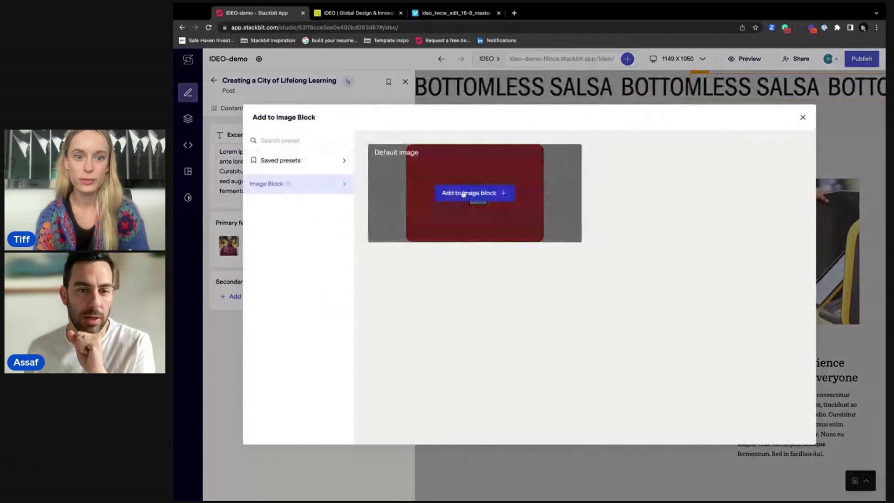
left_click(464, 156)
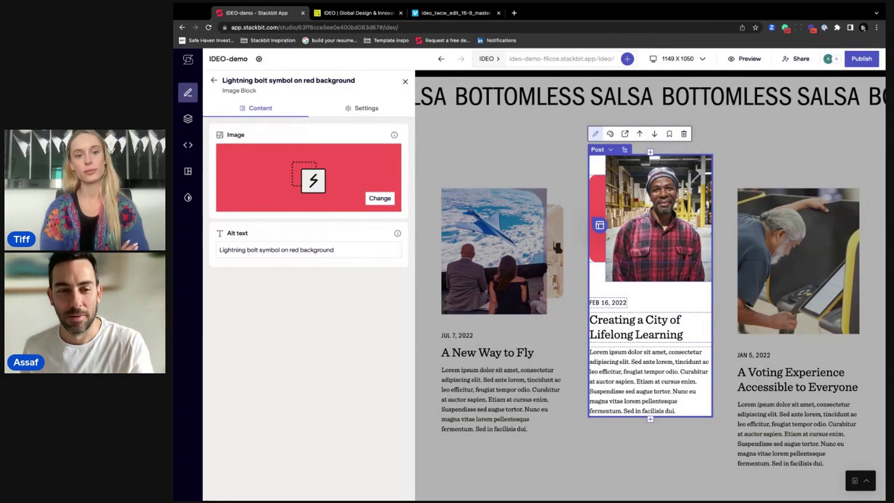
- Replace the "Creating a City of Lifelong Learning" secondary featured image with bendable-back.webp and save the choice
left_click(380, 197)
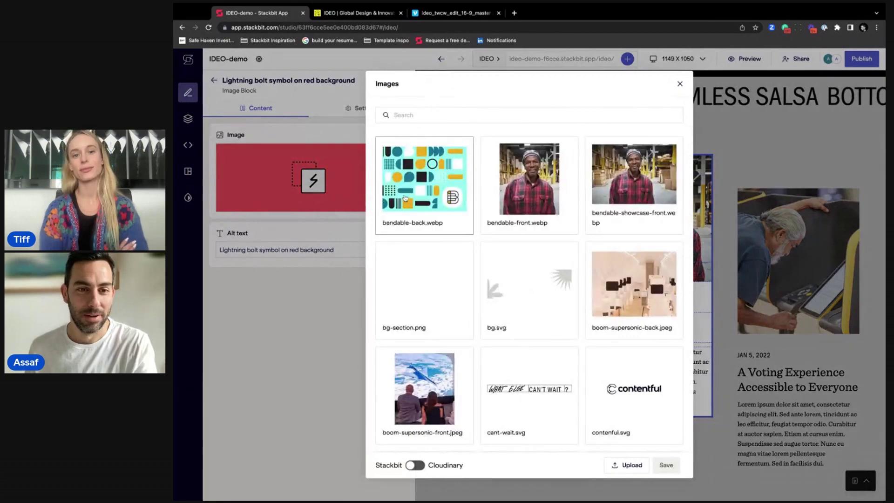
left_click(405, 197)
left_click(666, 465)
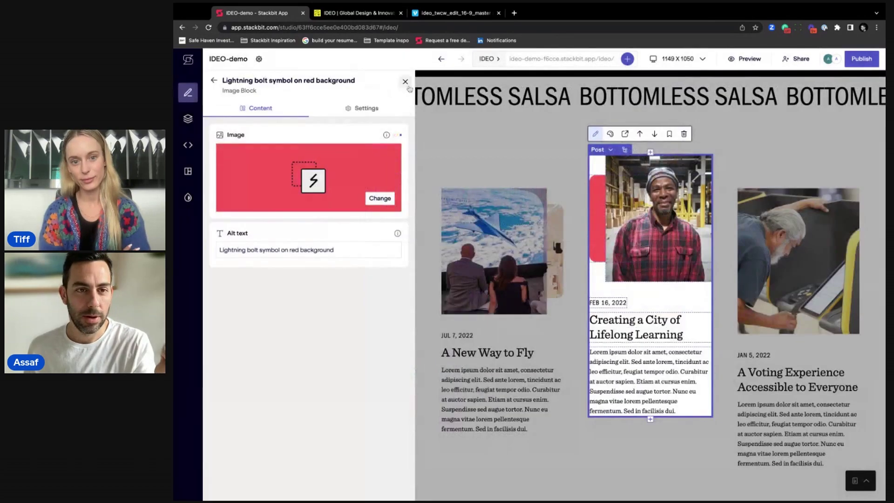
- Browse the saved and built-in section presets available for the end of the page, without adding a section
scroll(544, 285, "up", 6)
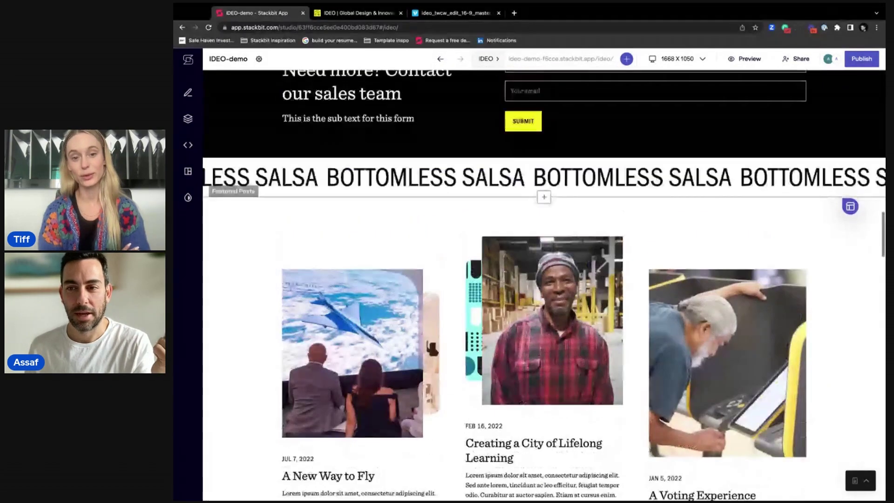
scroll(795, 188, "up", 3)
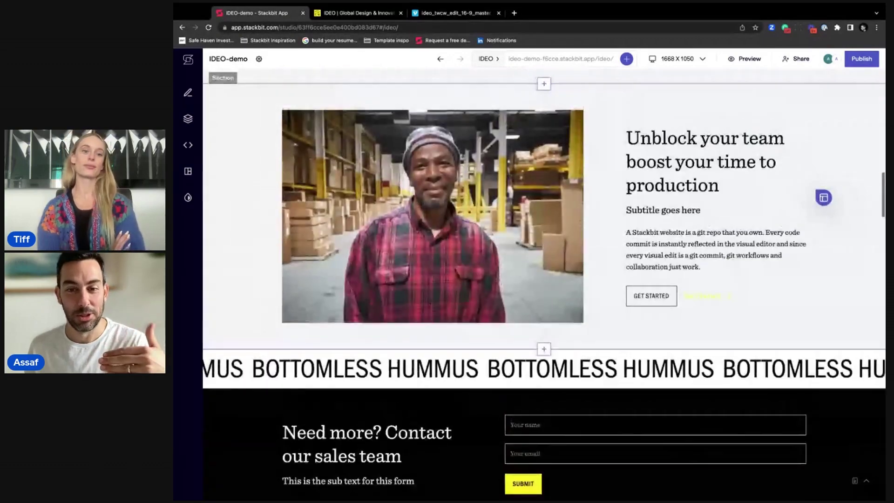
scroll(795, 188, "down", 13)
scroll(795, 189, "down", 20)
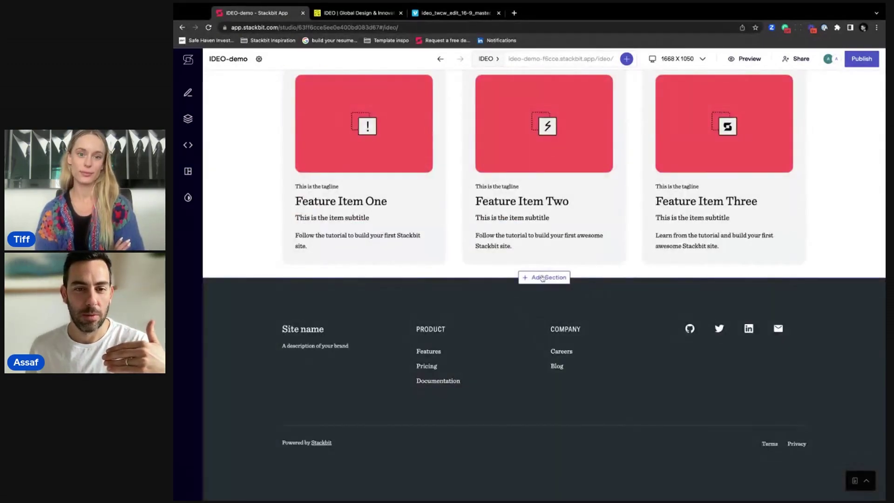
left_click(543, 278)
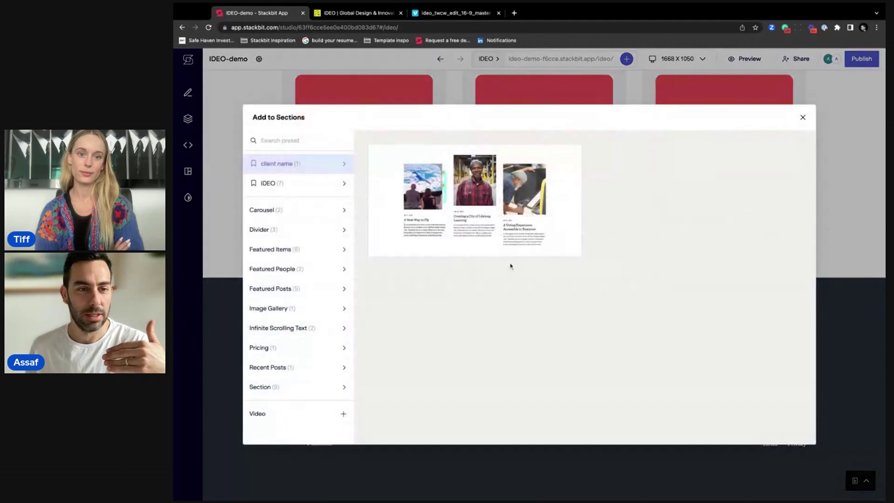
left_click(277, 185)
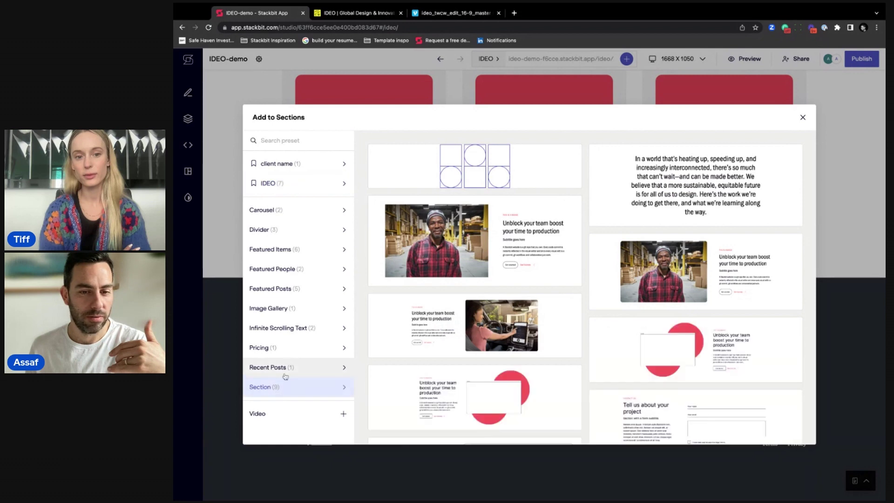
left_click(285, 373)
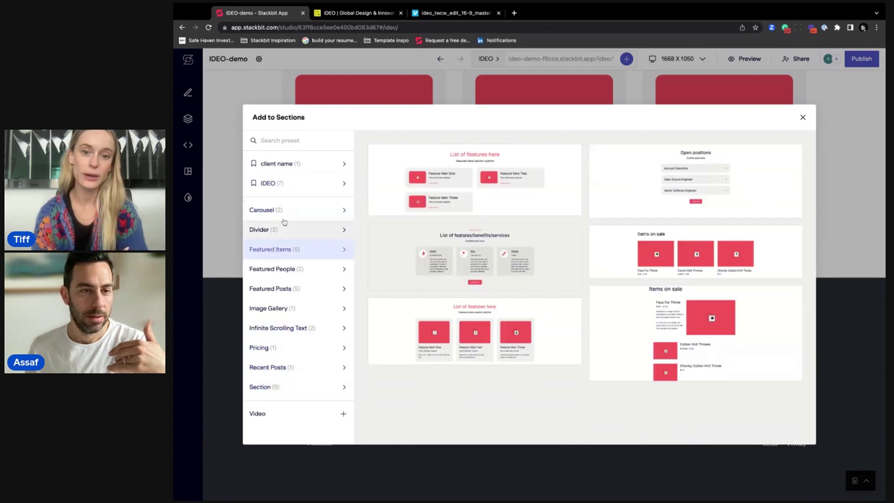
left_click(280, 183)
left_click(282, 167)
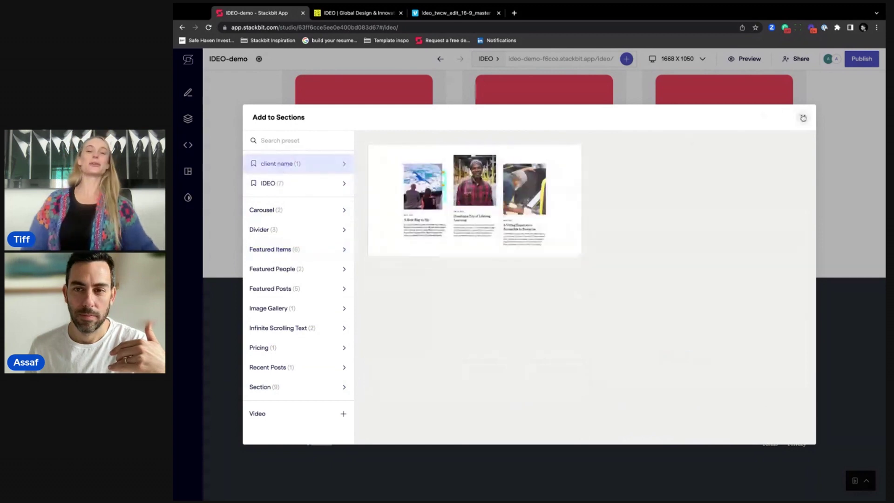
left_click(802, 117)
scroll(787, 171, "up", 5)
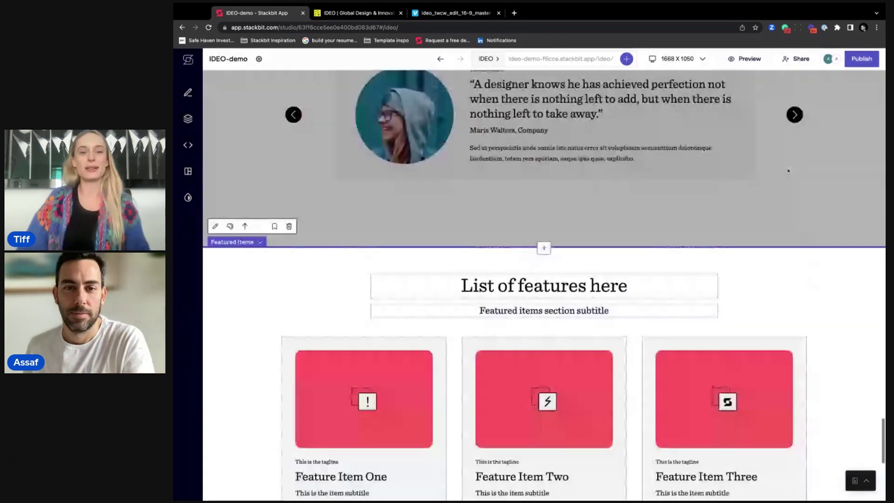
scroll(512, 184, "up", 10)
scroll(512, 184, "up", 10)
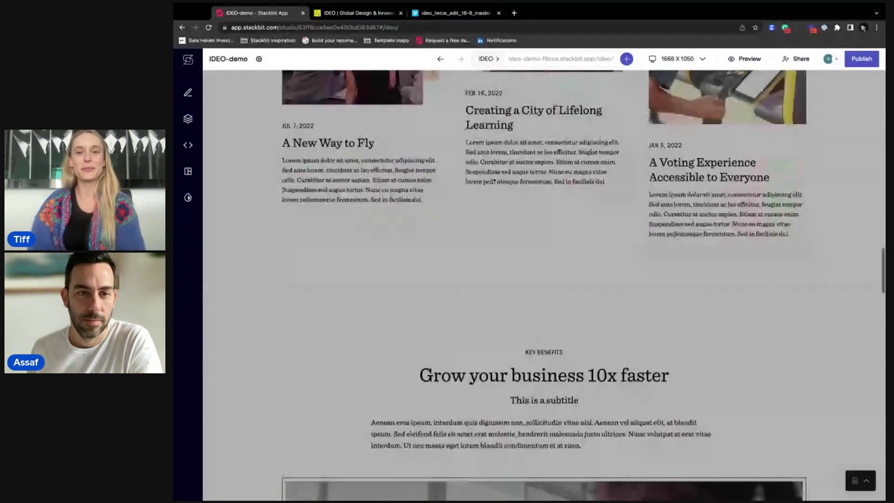
scroll(494, 181, "up", 6)
scroll(443, 134, "up", 10)
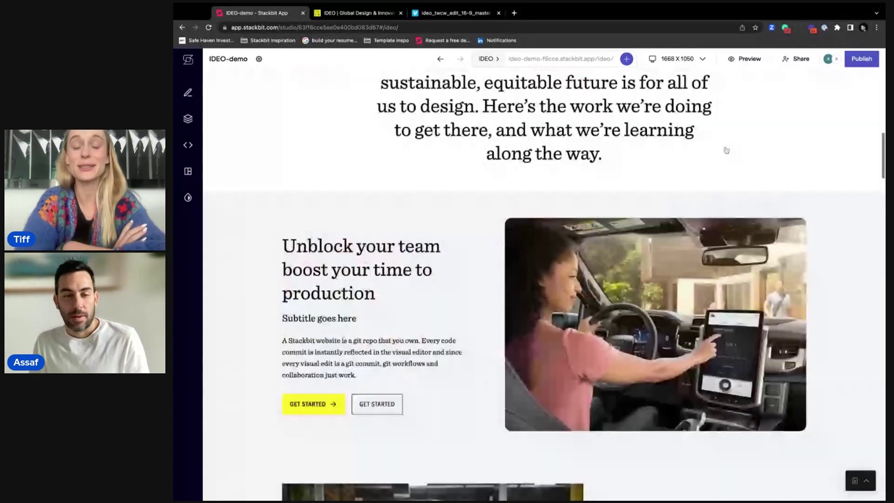
scroll(725, 150, "up", 1)
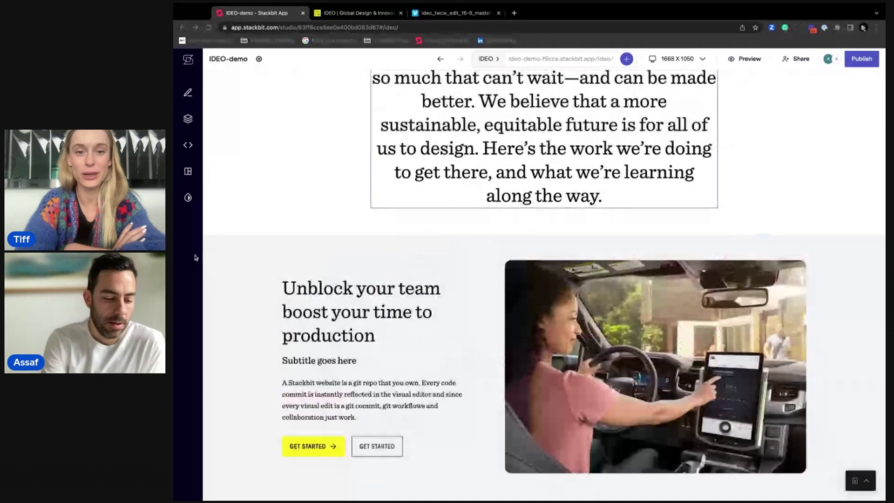